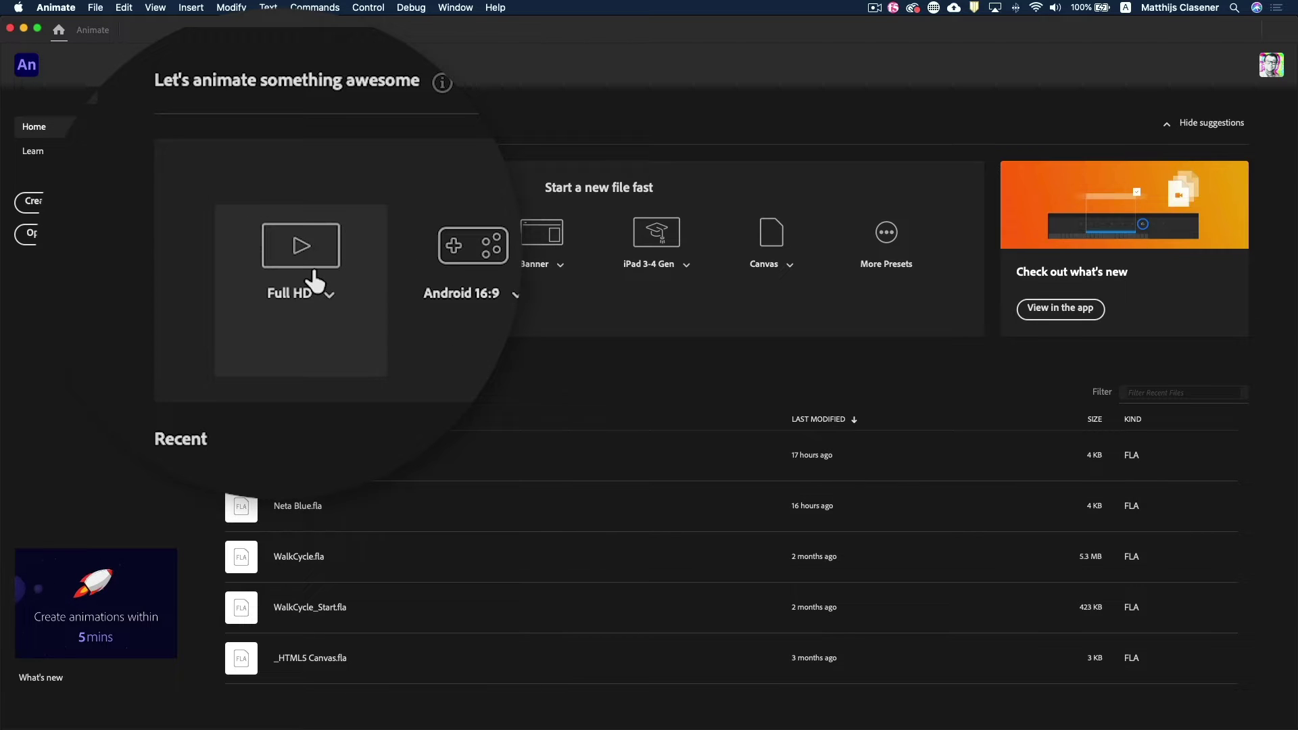
Start a Full HD document from the Home screen and set the stage zoom to Fit in Window
{"action": "left_click", "coordinate": [316, 247]}
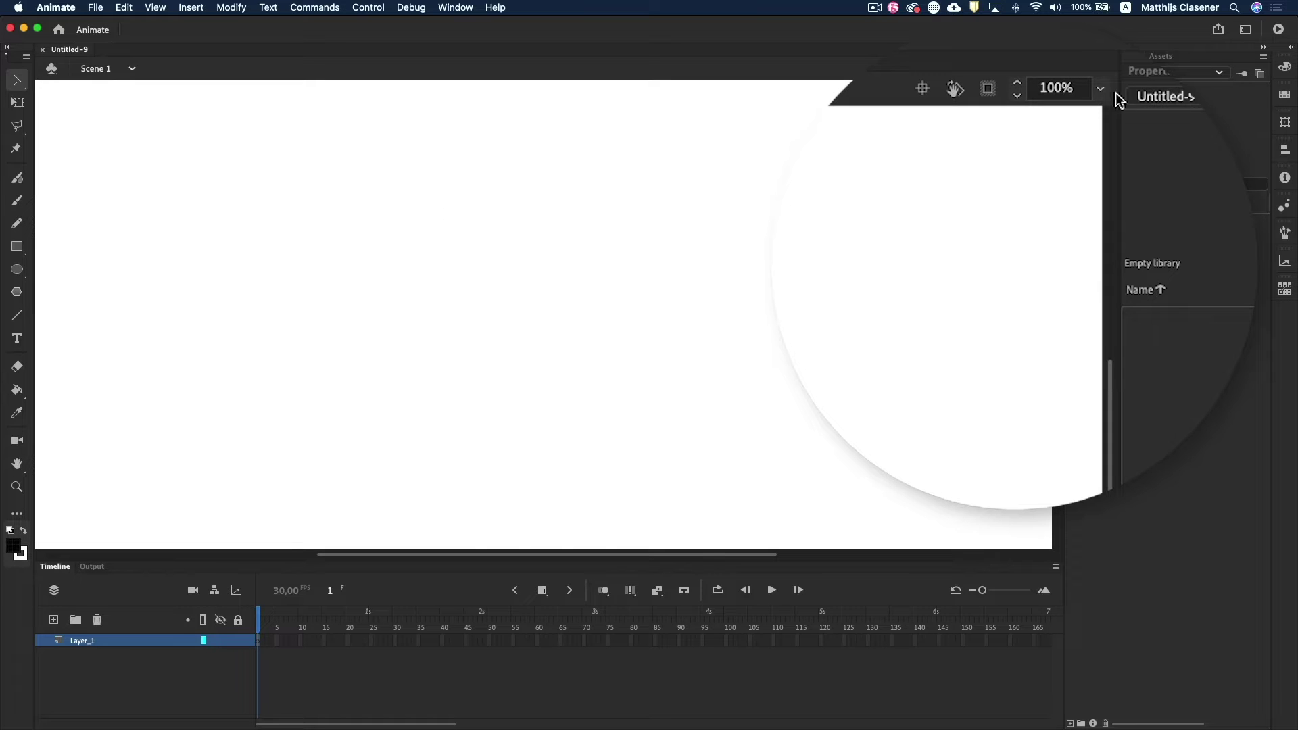
{"action": "left_click", "coordinate": [1051, 67]}
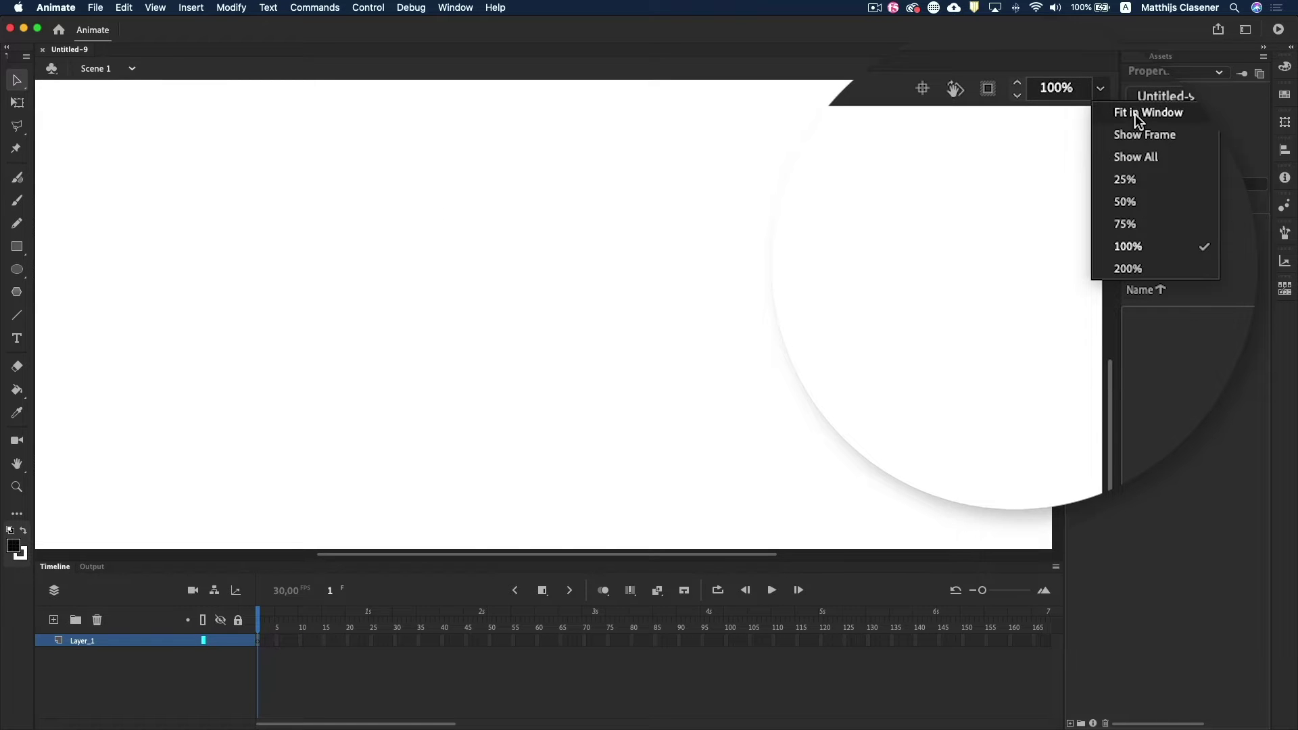
{"action": "left_click", "coordinate": [1076, 80]}
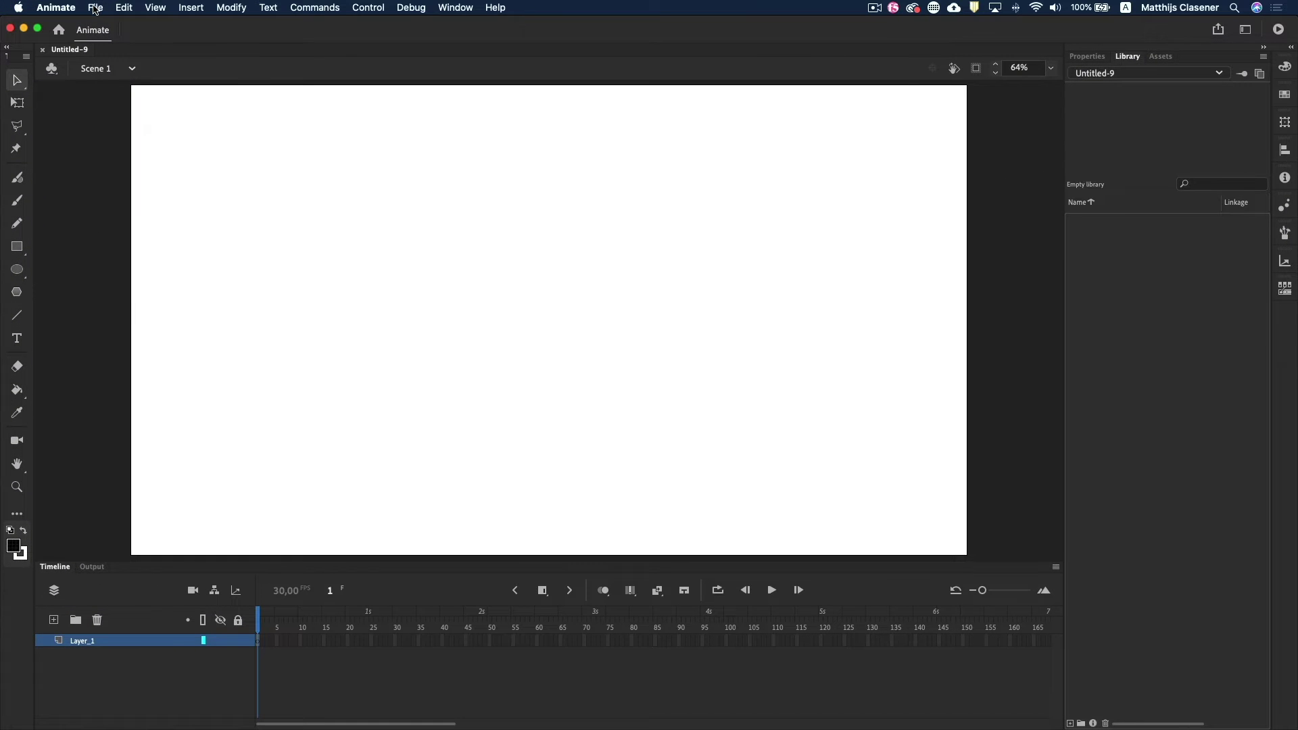
{"action": "left_click", "coordinate": [98, 8]}
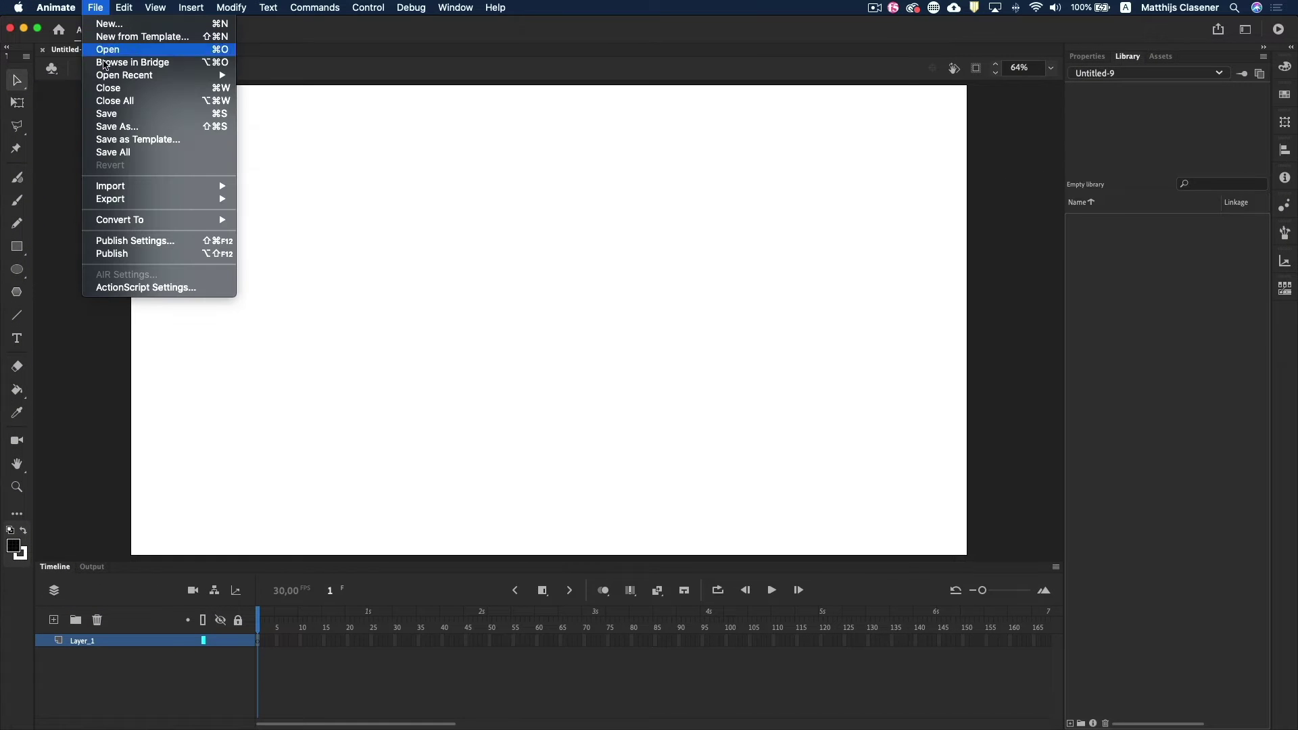
{"action": "mouse_move", "coordinate": [152, 185]}
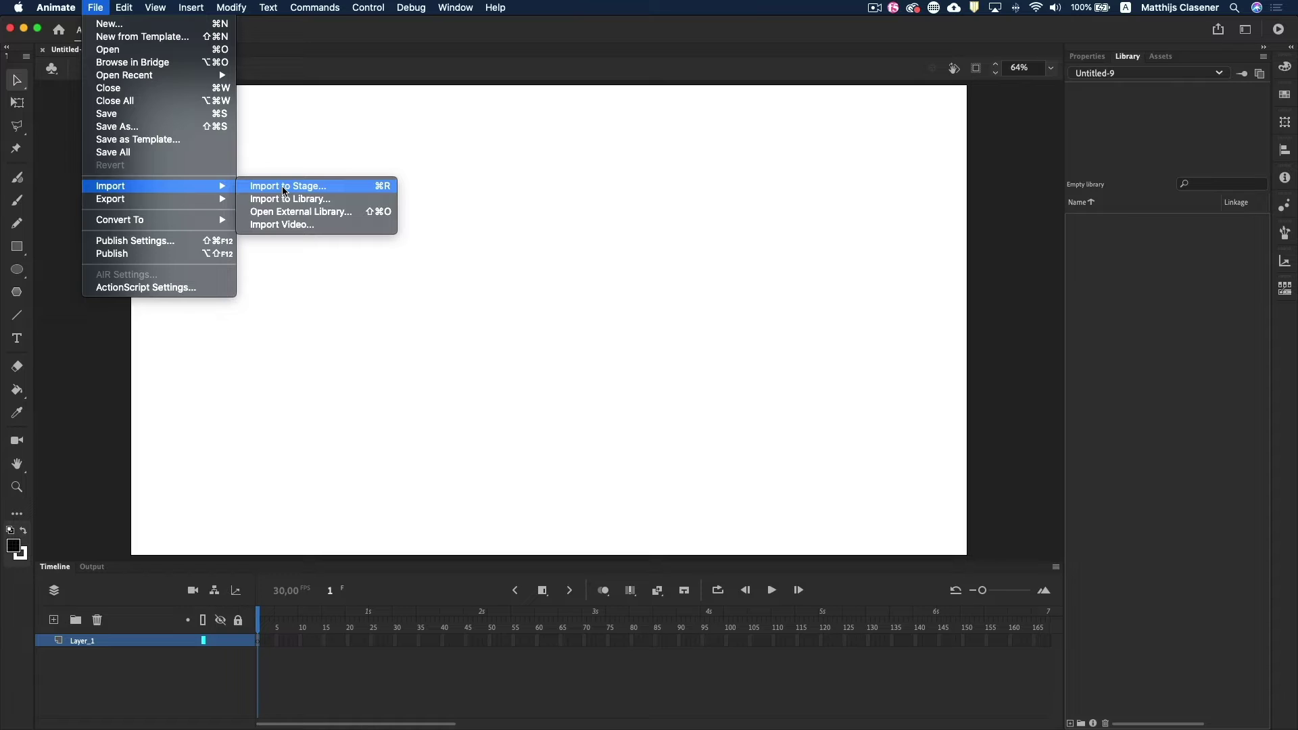
Import CrewMember.png directly onto the stage
{"action": "left_click", "coordinate": [285, 189]}
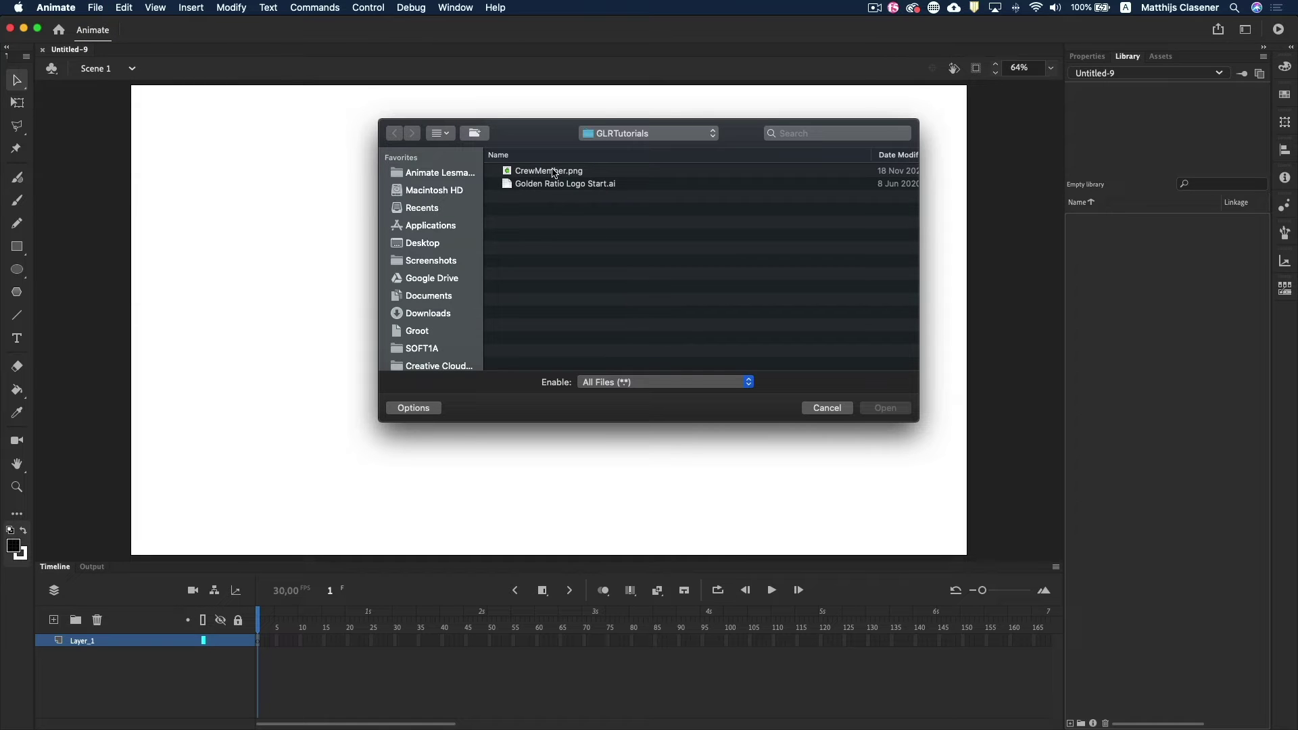
{"action": "left_click", "coordinate": [554, 175]}
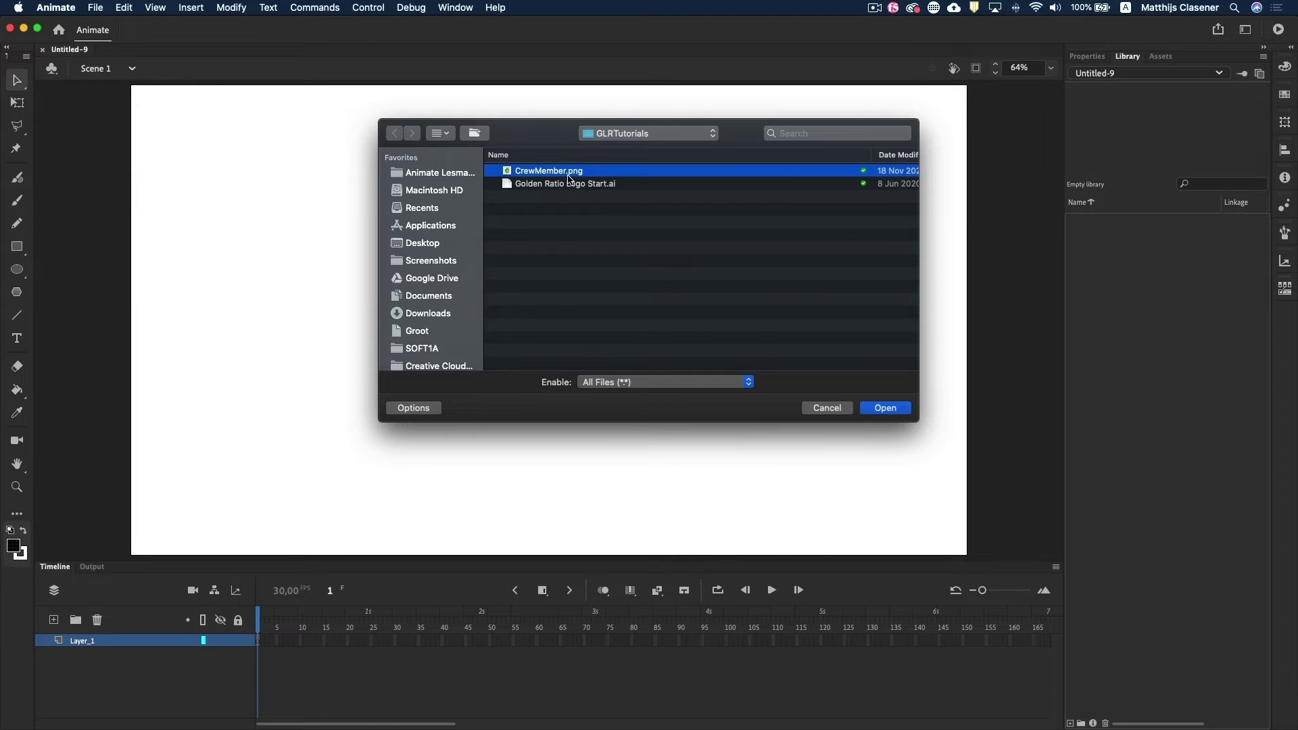
{"action": "left_click", "coordinate": [881, 409]}
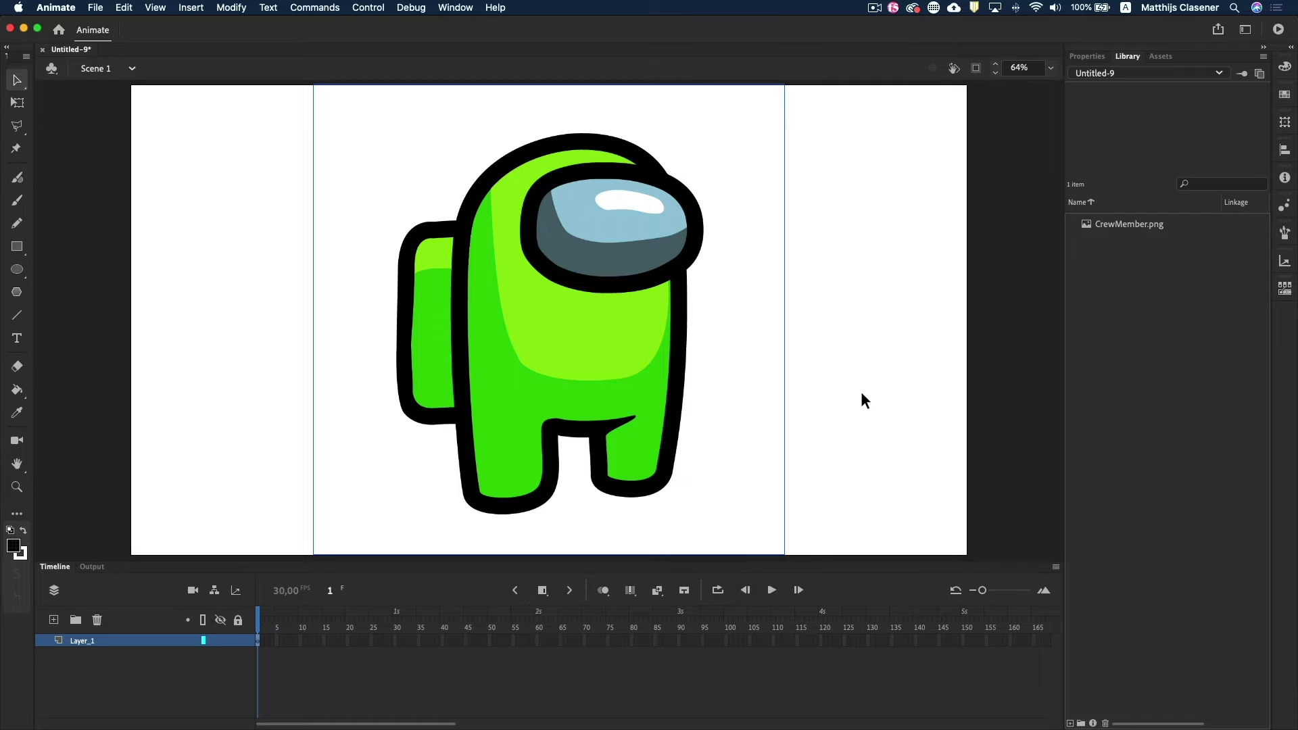
Convert the crewmate bitmap into a Graphic symbol named 'crewmember'
{"action": "right_click", "coordinate": [644, 392]}
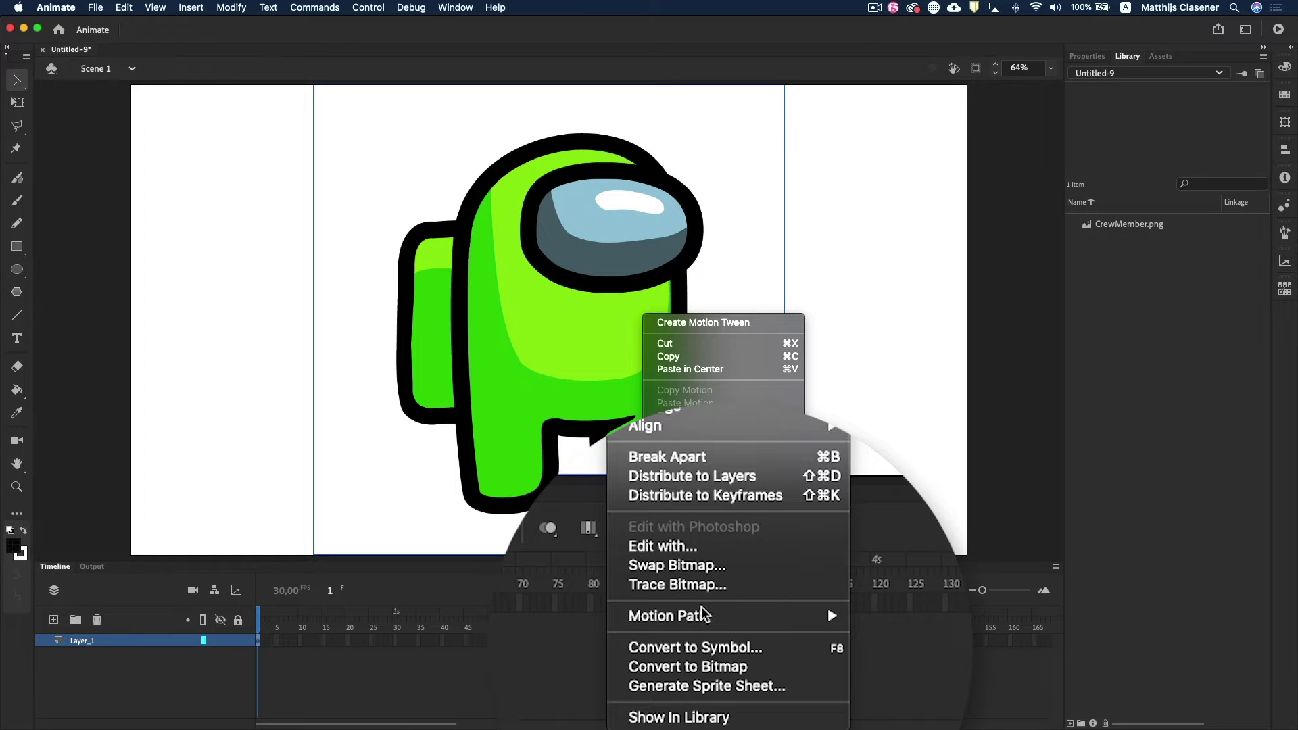
{"action": "left_click", "coordinate": [705, 649]}
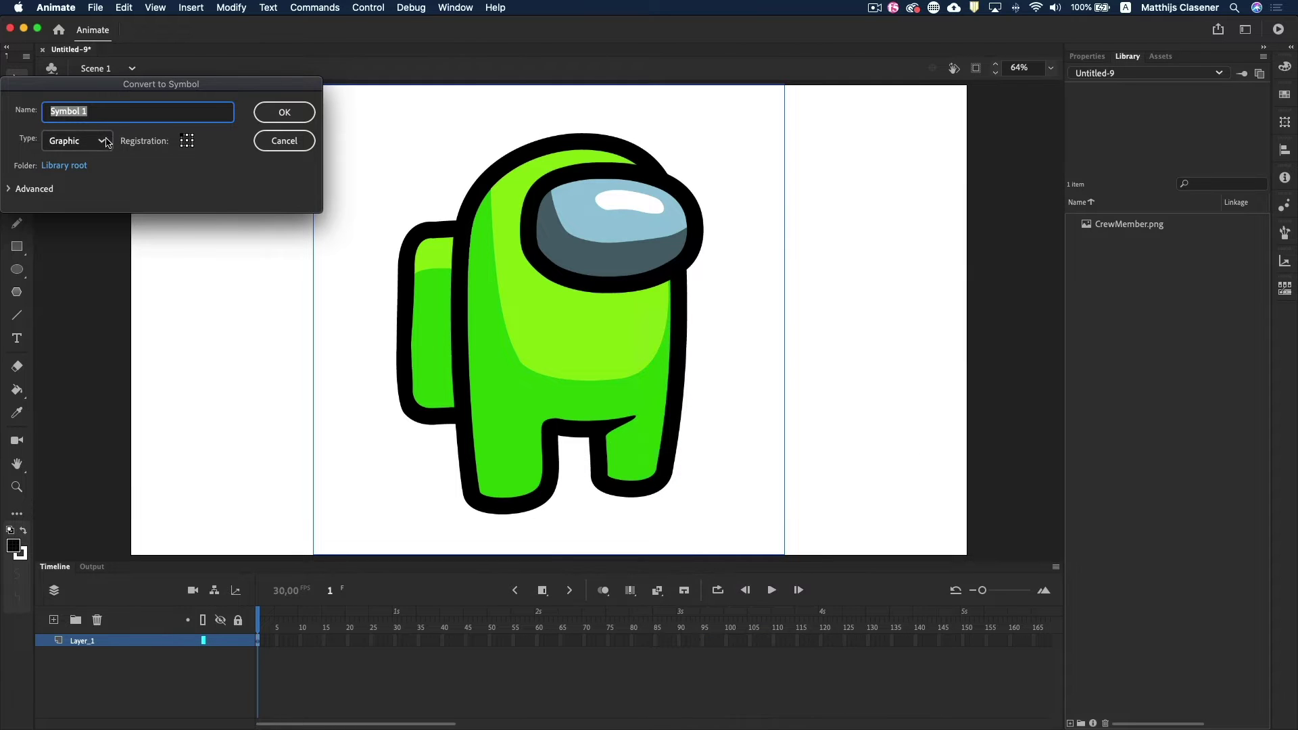
{"action": "left_click", "coordinate": [103, 140]}
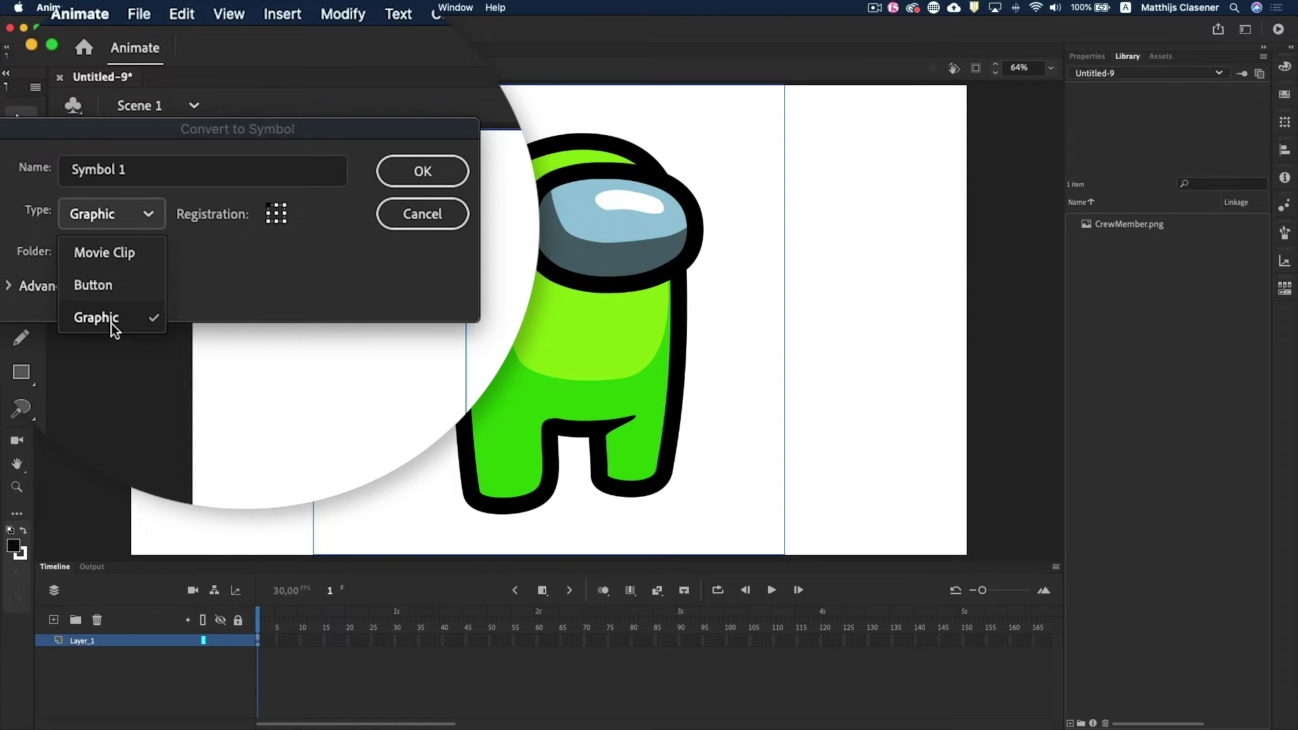
{"action": "left_click", "coordinate": [113, 330]}
{"action": "left_click", "coordinate": [153, 175]}
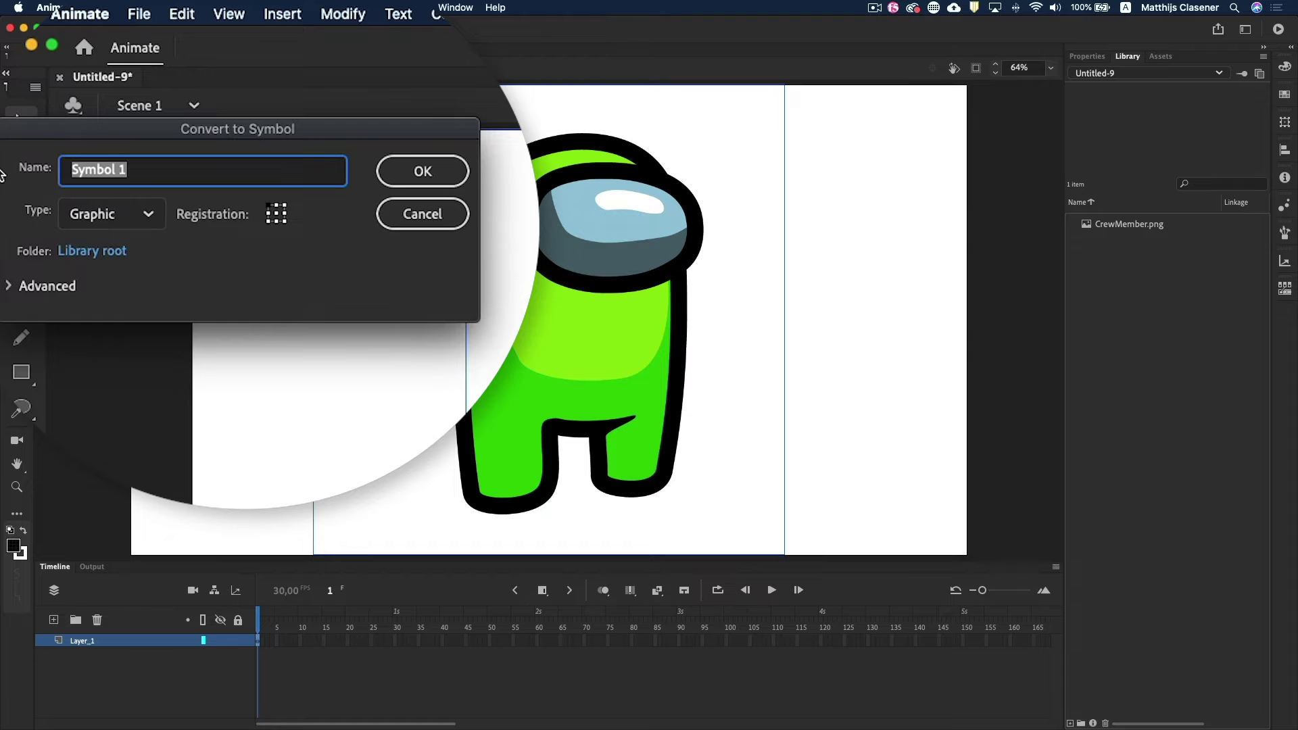
{"action": "type", "text": "crewmember"}
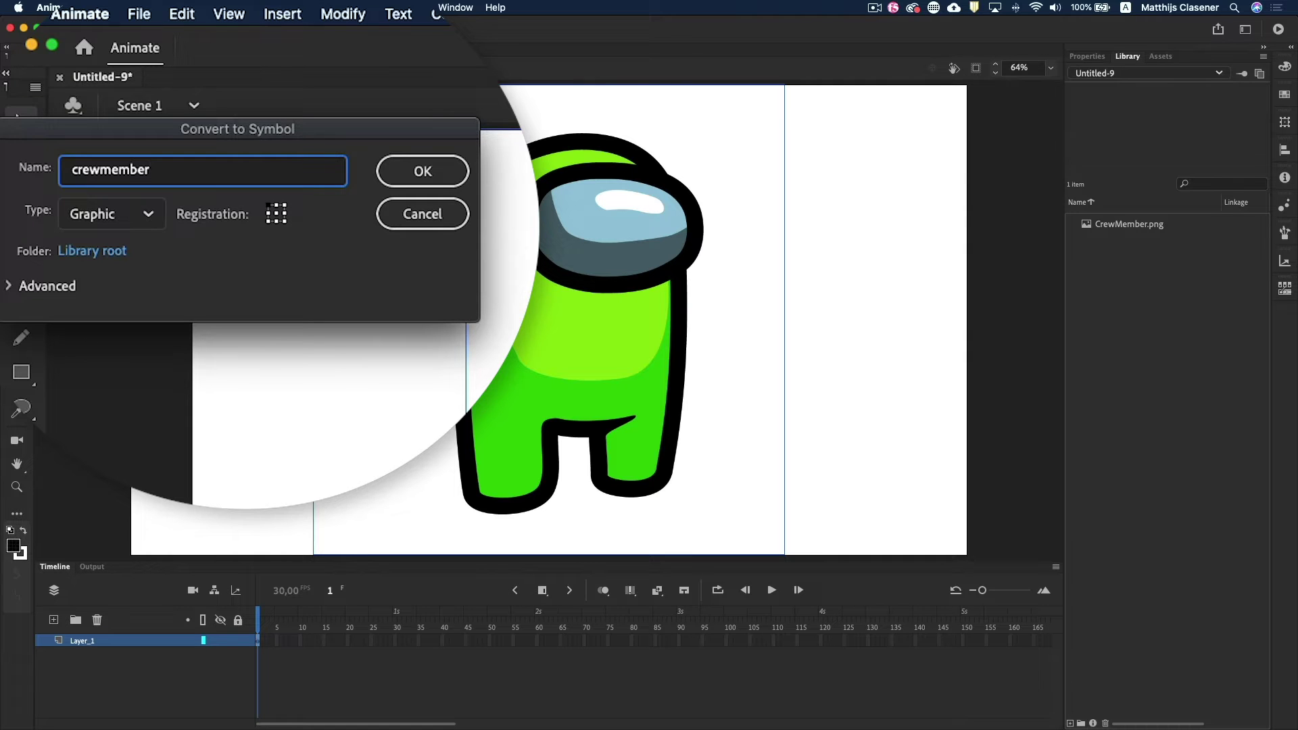
{"action": "key", "text": "Return"}
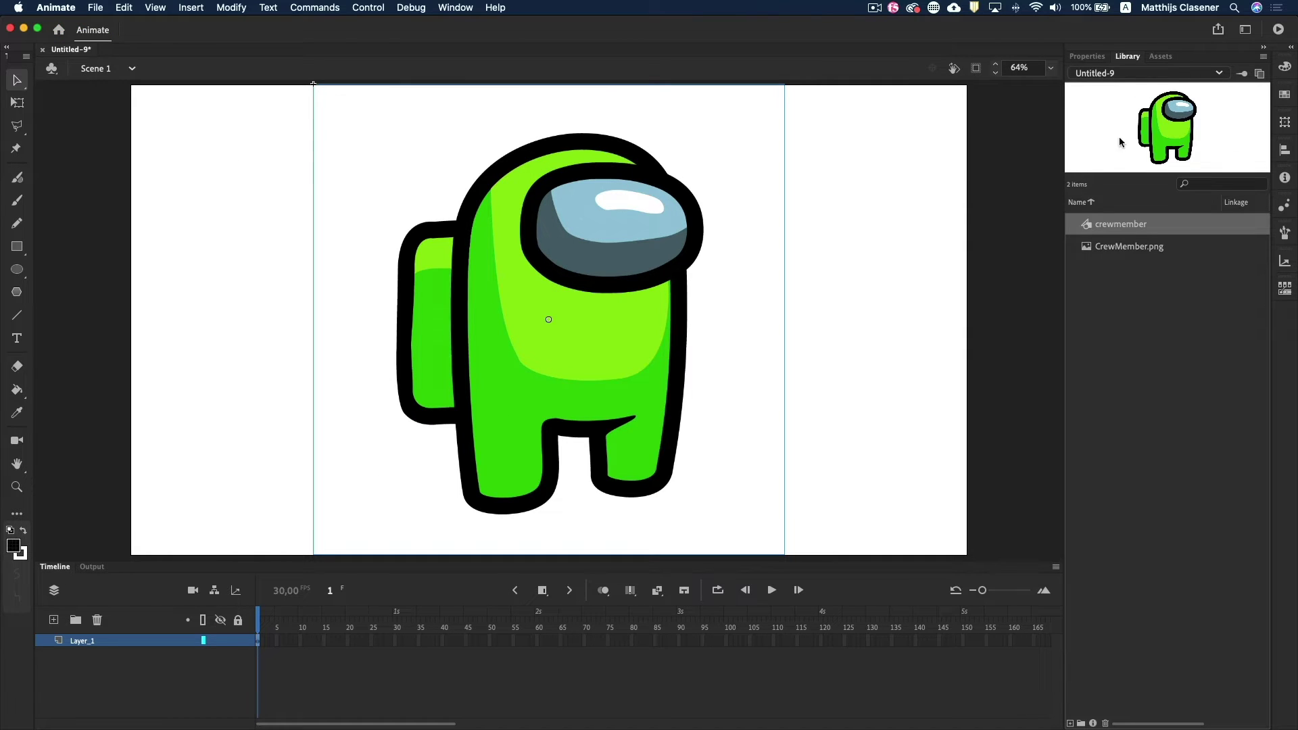
Show the instance Properties and enter editing mode for the crewmember symbol
{"action": "left_click", "coordinate": [1101, 57]}
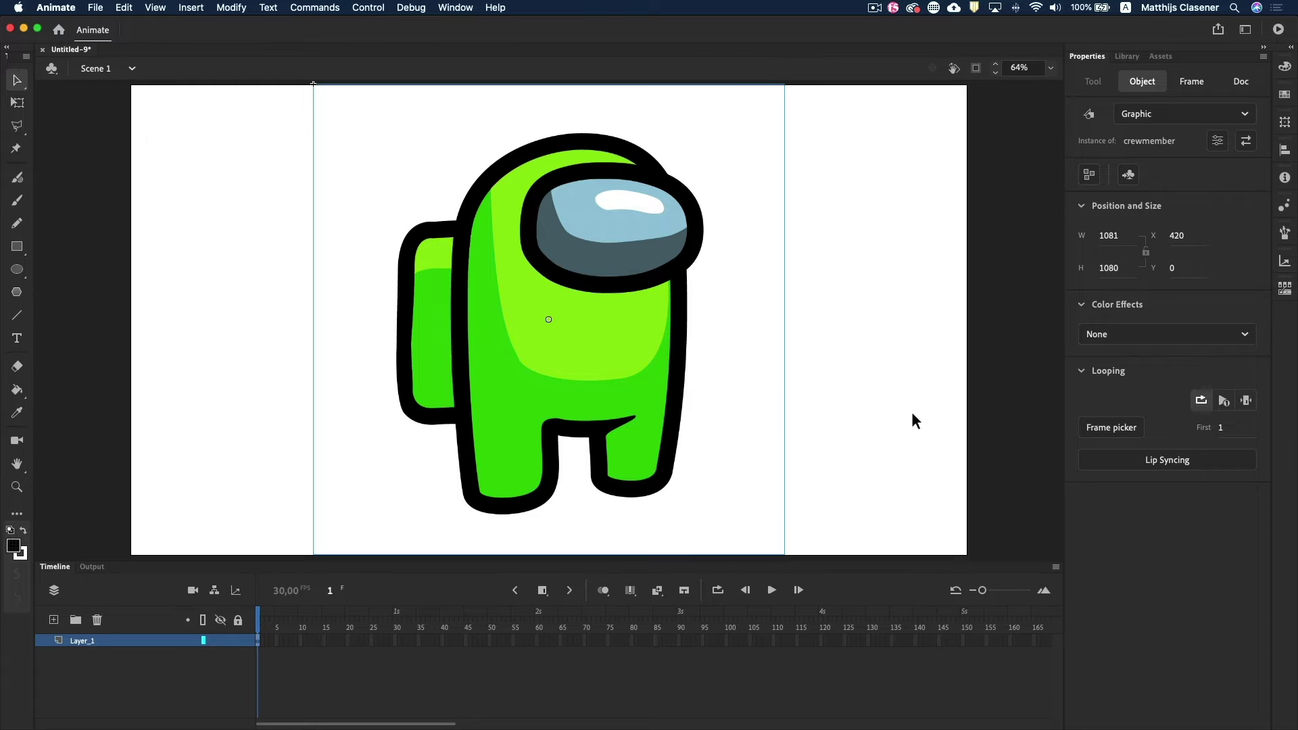
{"action": "double_click", "coordinate": [635, 379]}
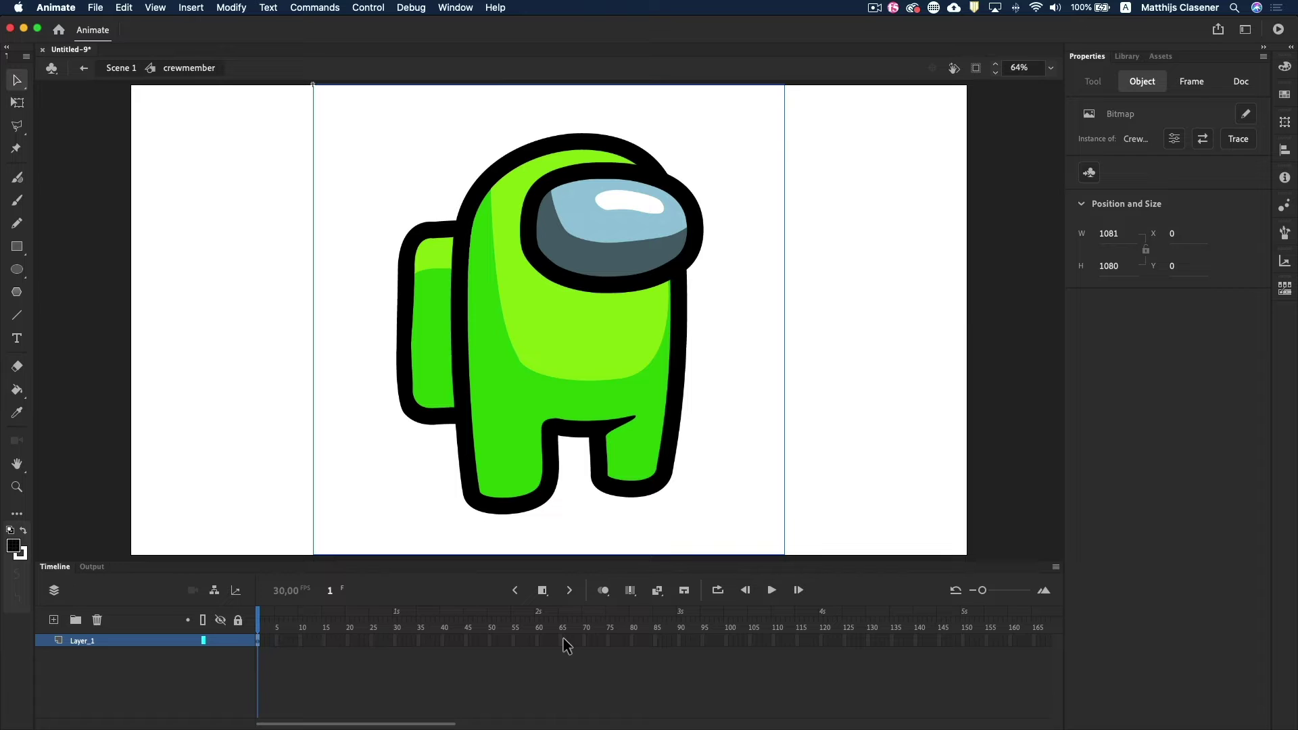
{"action": "left_click", "coordinate": [121, 72]}
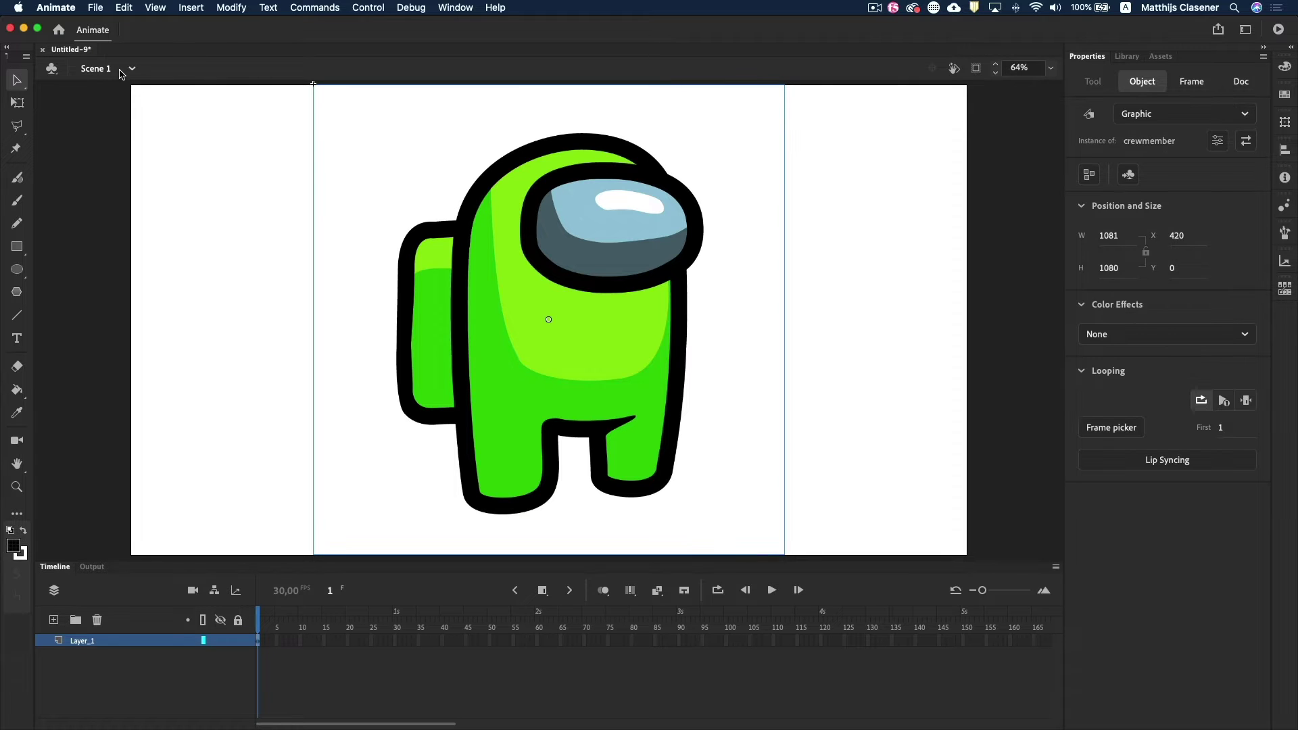
{"action": "double_click", "coordinate": [613, 394]}
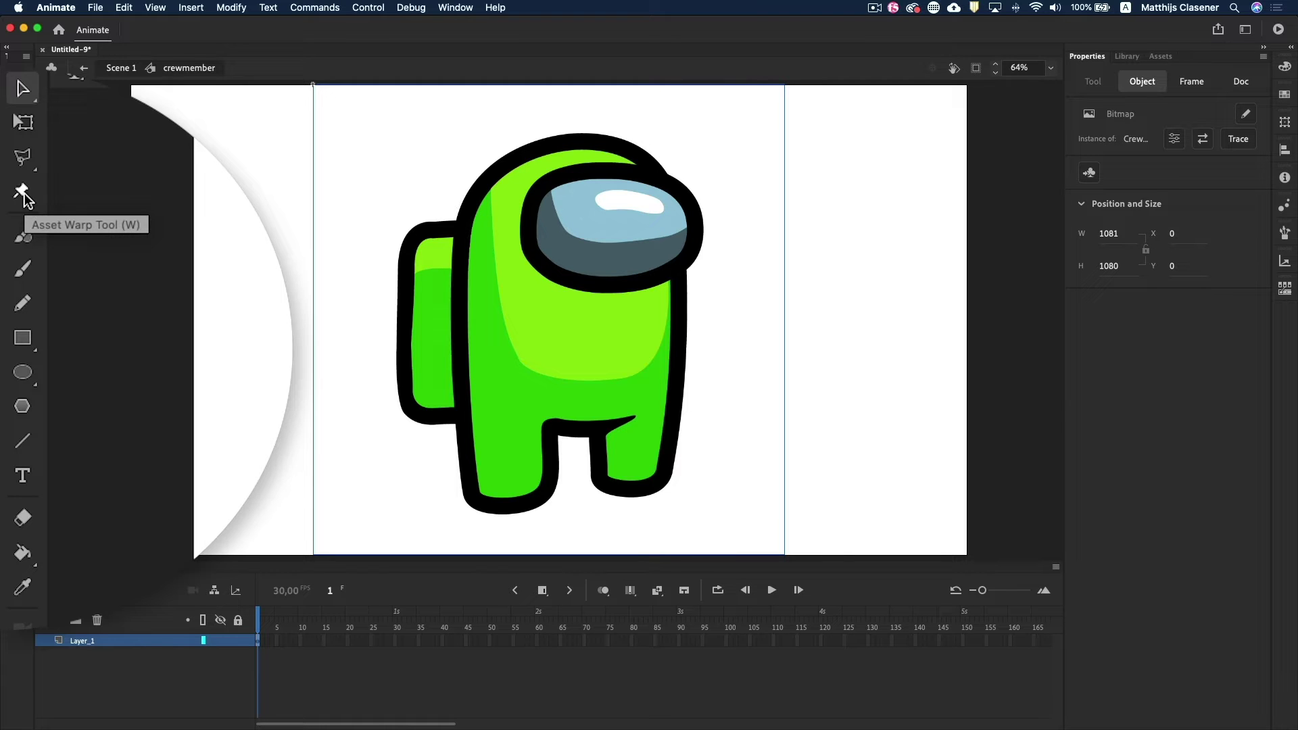
Asset Warp the crewmate bitmap, pinning the belly, lower-left leg and left side
{"action": "left_click", "coordinate": [17, 150]}
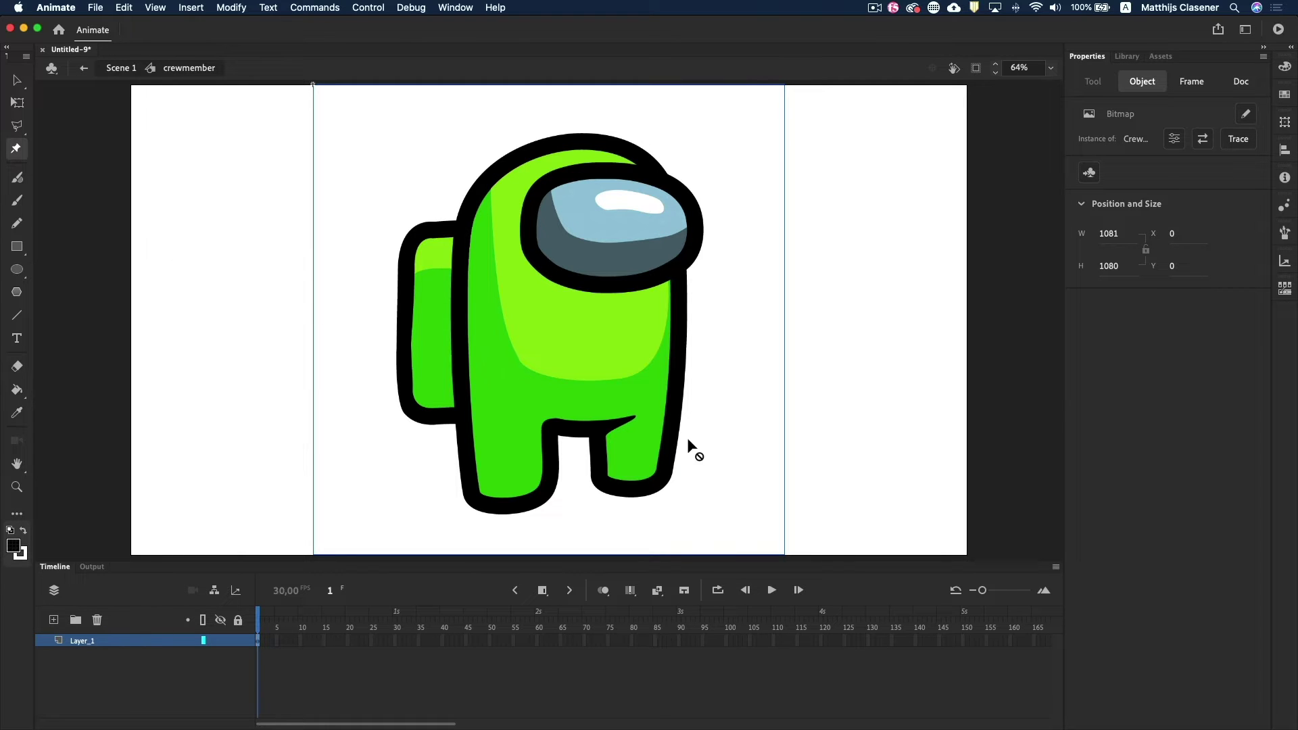
{"action": "left_click", "coordinate": [637, 479]}
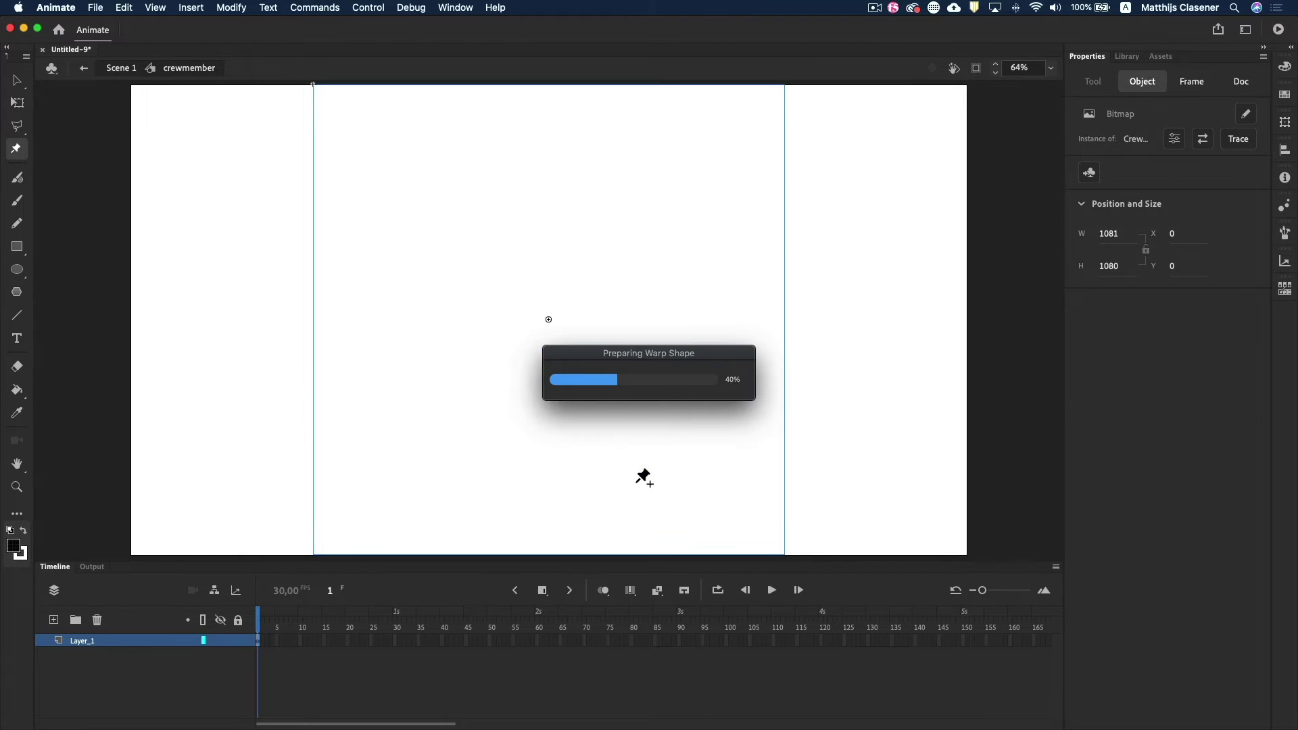
{"action": "left_click_drag", "start_coordinate": [637, 480], "coordinate": [640, 401]}
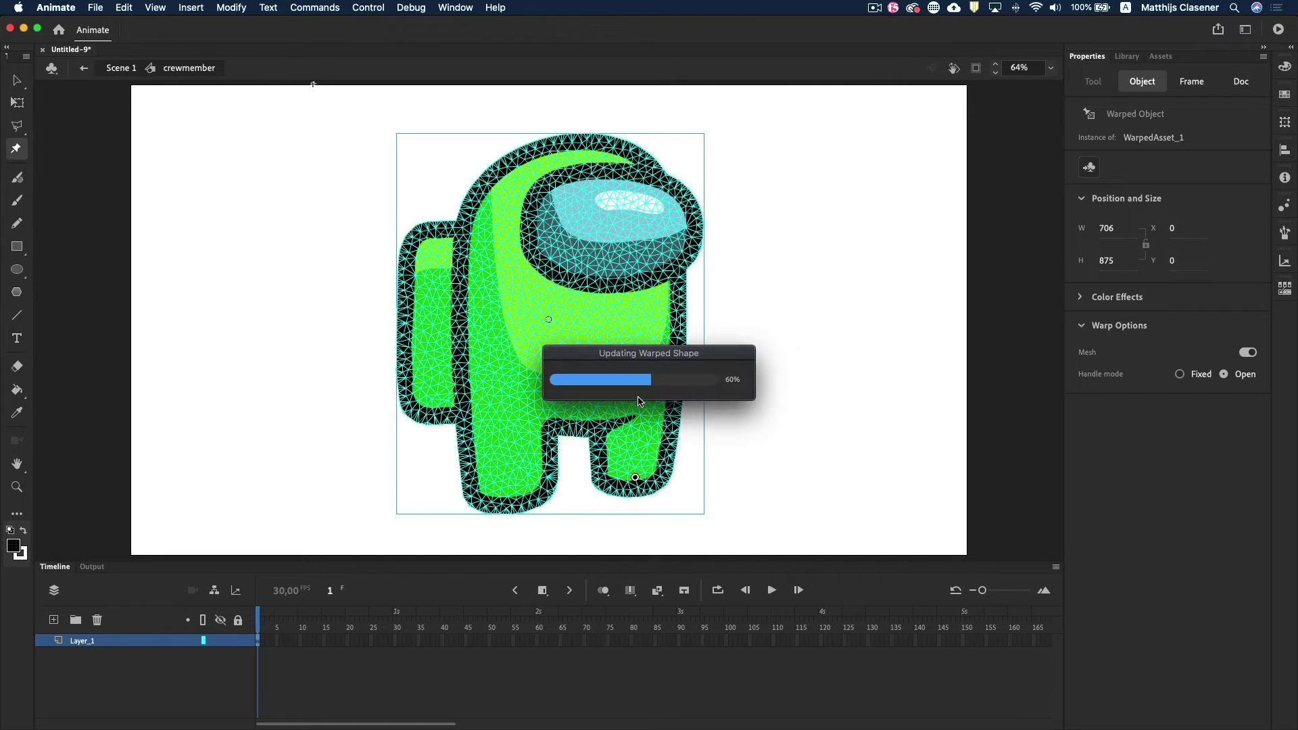
{"action": "left_click", "coordinate": [512, 493]}
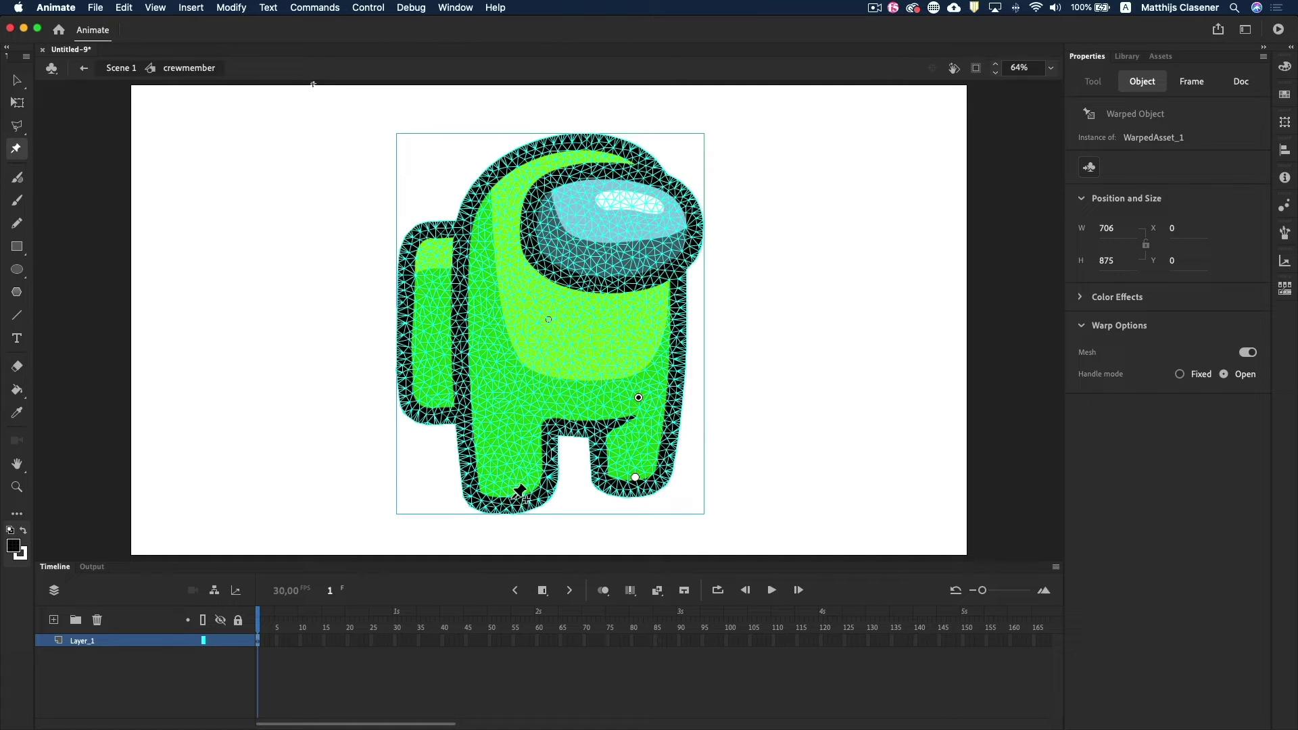
{"action": "left_click", "coordinate": [506, 404]}
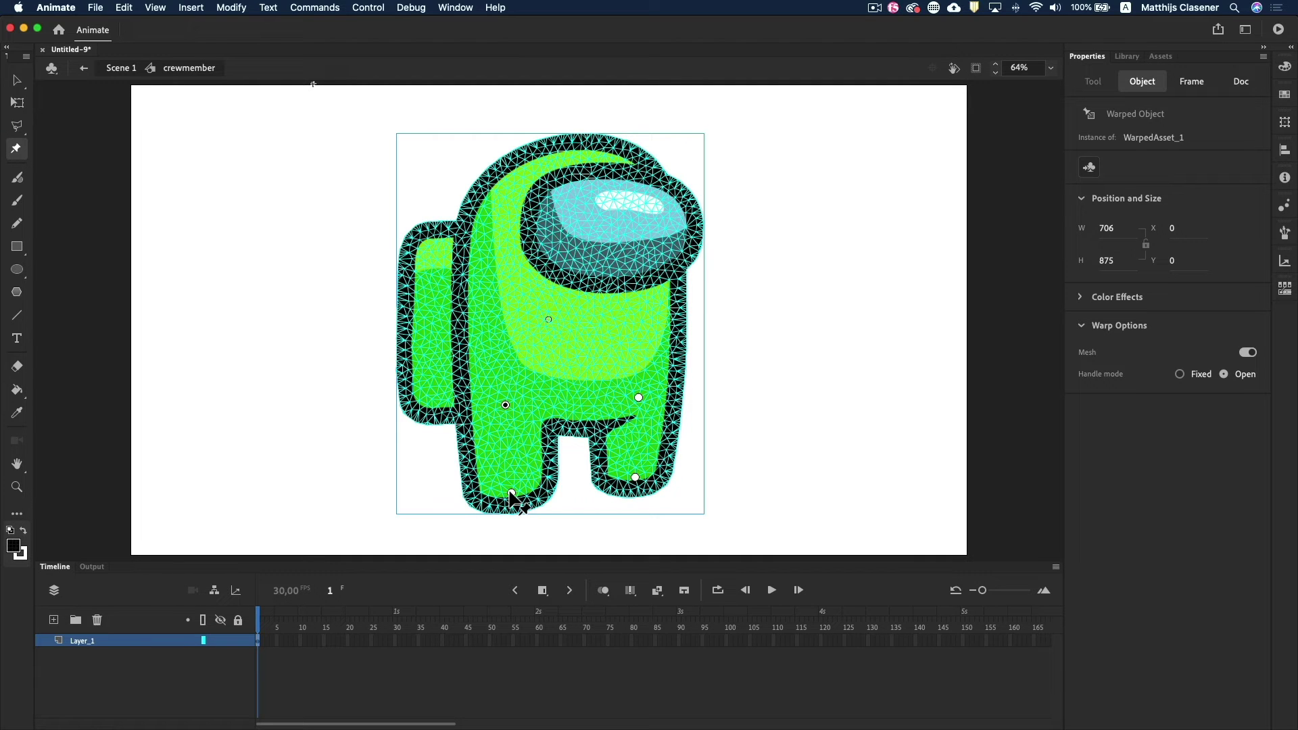
Undo a trial leg bend, pin the mid-body and visor, and widen the timeline frames
{"action": "left_click_drag", "start_coordinate": [512, 493], "coordinate": [606, 496]}
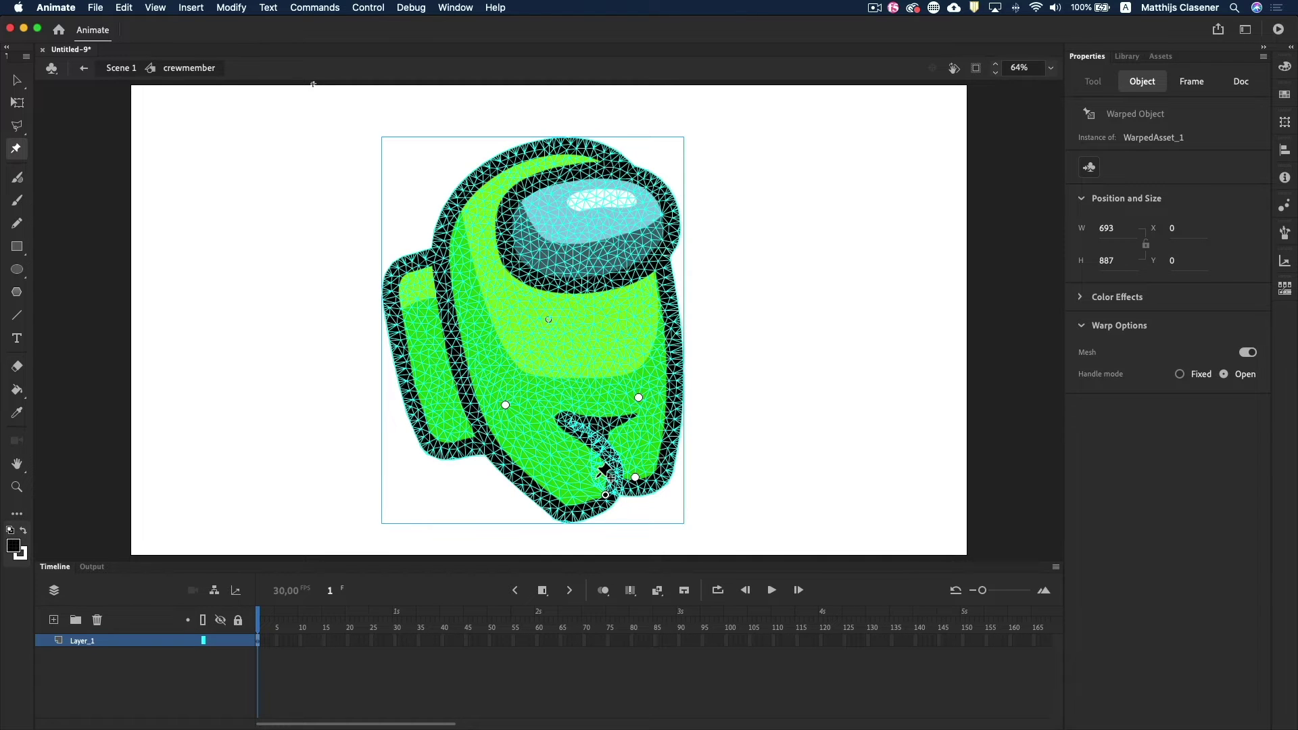
{"action": "left_click_drag", "start_coordinate": [599, 471], "coordinate": [596, 475]}
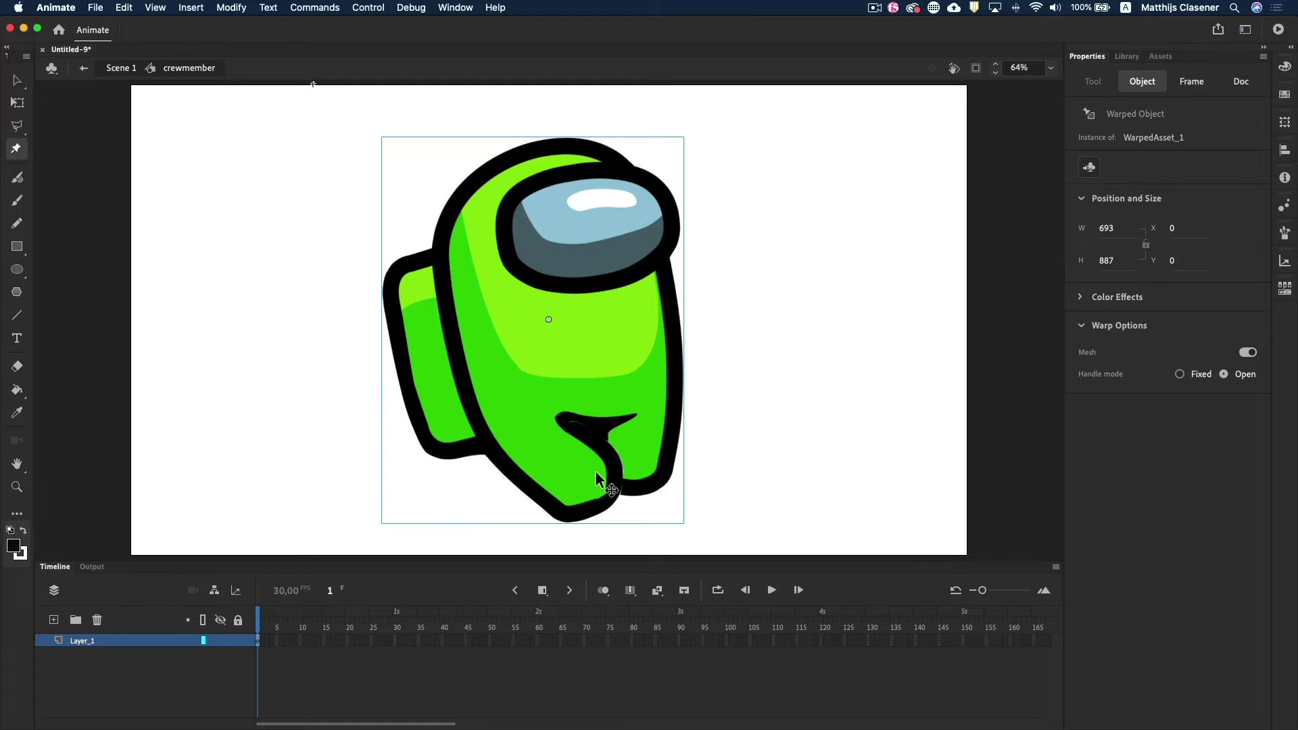
{"action": "key", "text": "ctrl+z"}
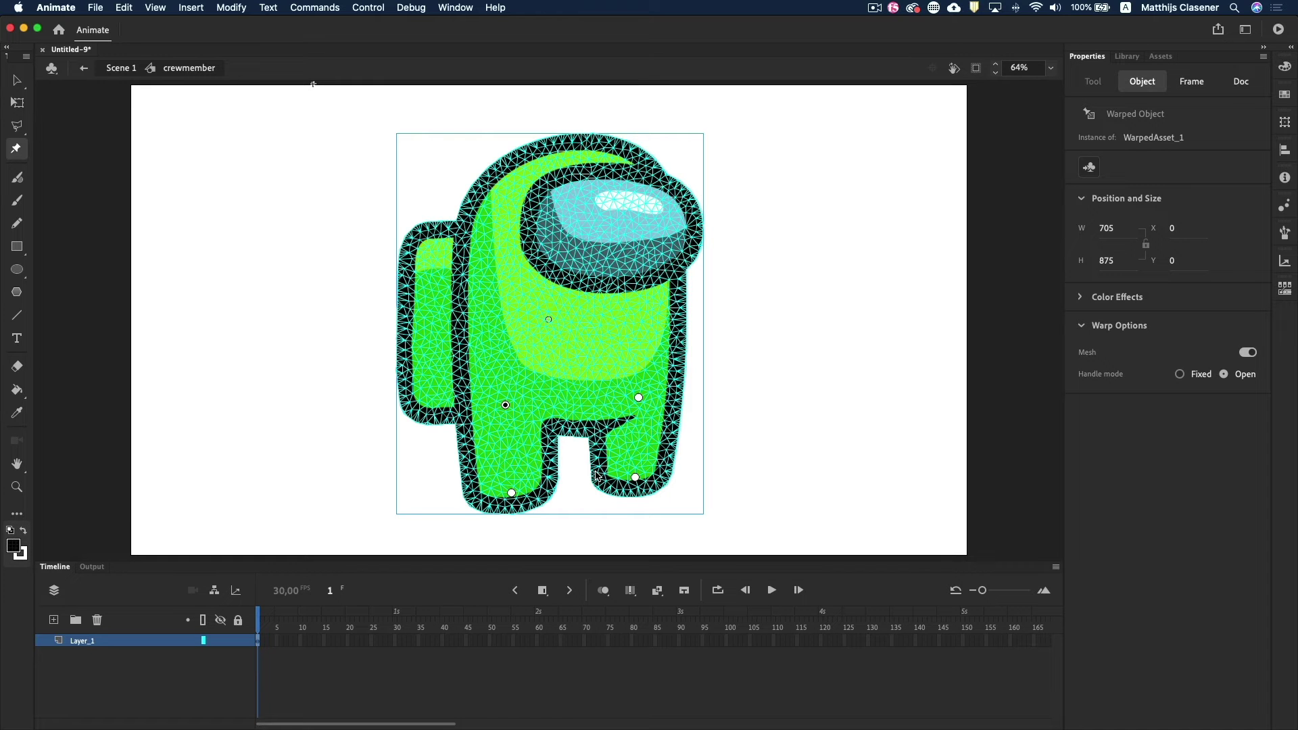
{"action": "left_click", "coordinate": [580, 361]}
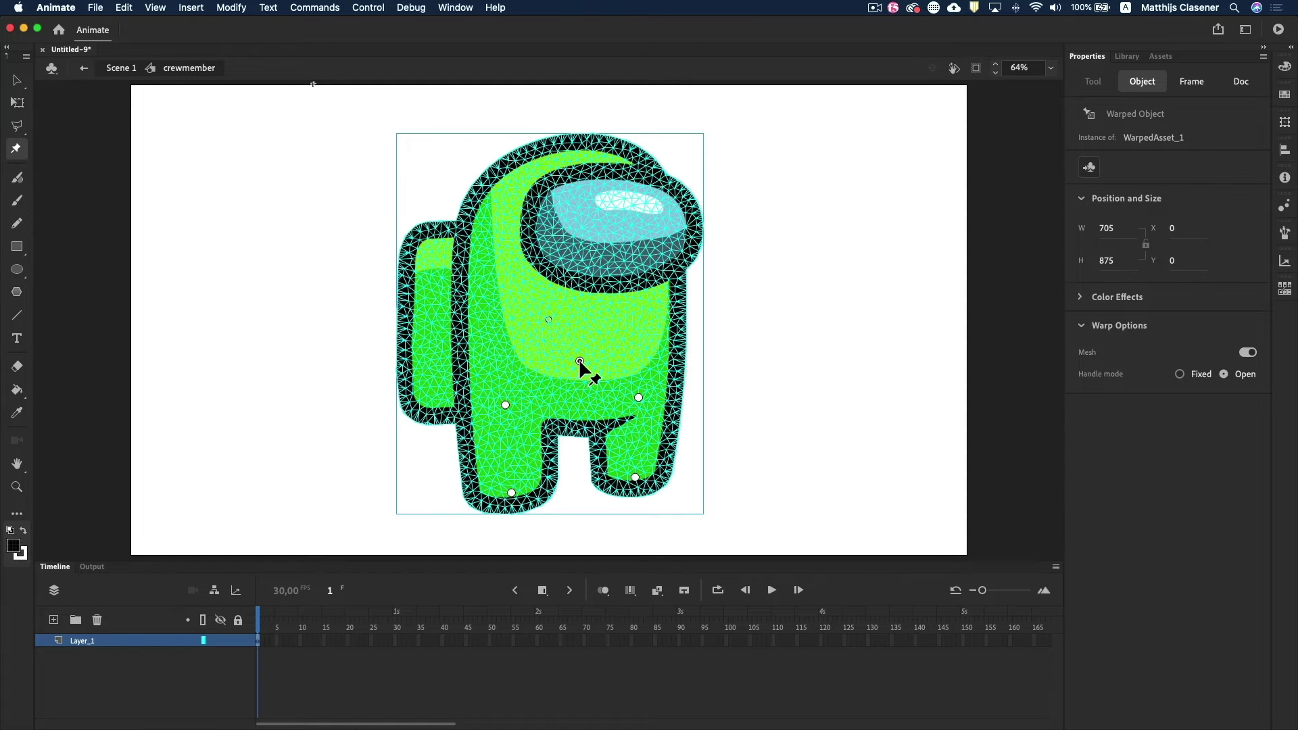
{"action": "left_click", "coordinate": [577, 230]}
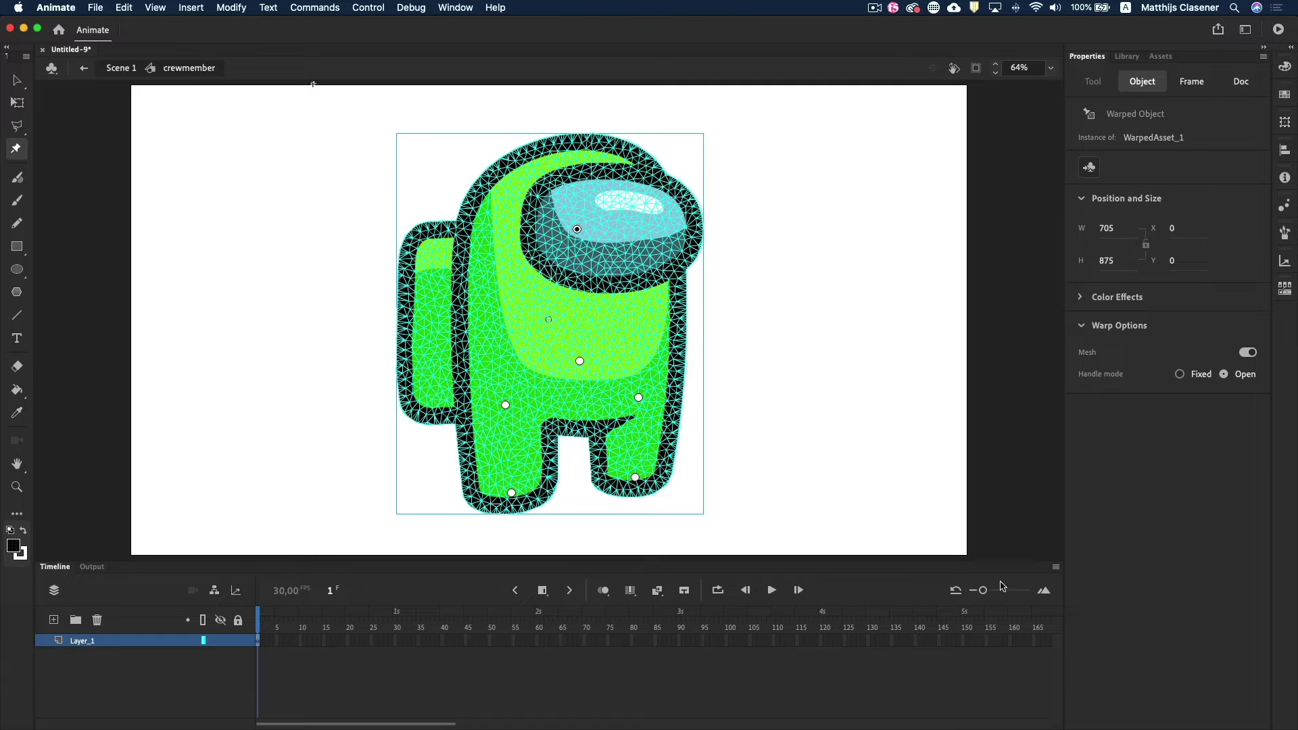
{"action": "left_click_drag", "start_coordinate": [983, 591], "coordinate": [1004, 590]}
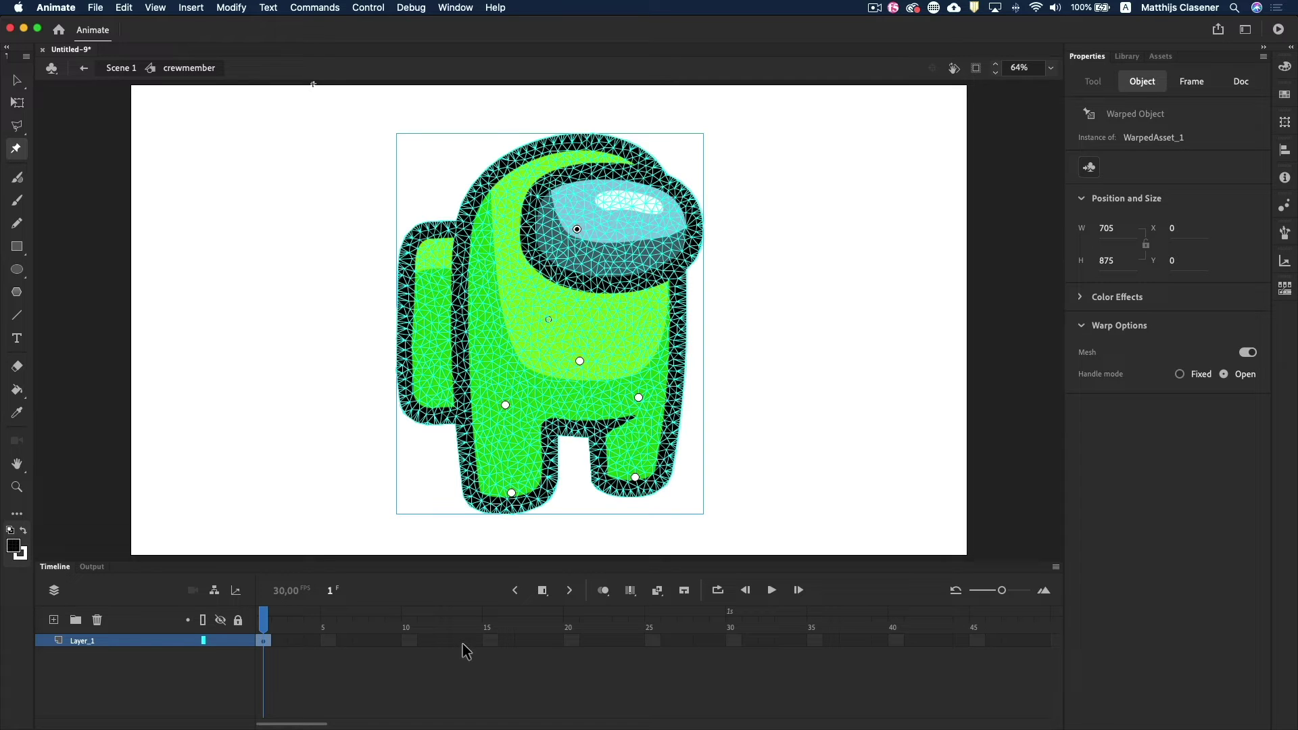
Add a keyframe at frame 5 with both legs bent outward
{"action": "mouse_move", "coordinate": [152, 641]}
{"action": "left_click", "coordinate": [330, 641]}
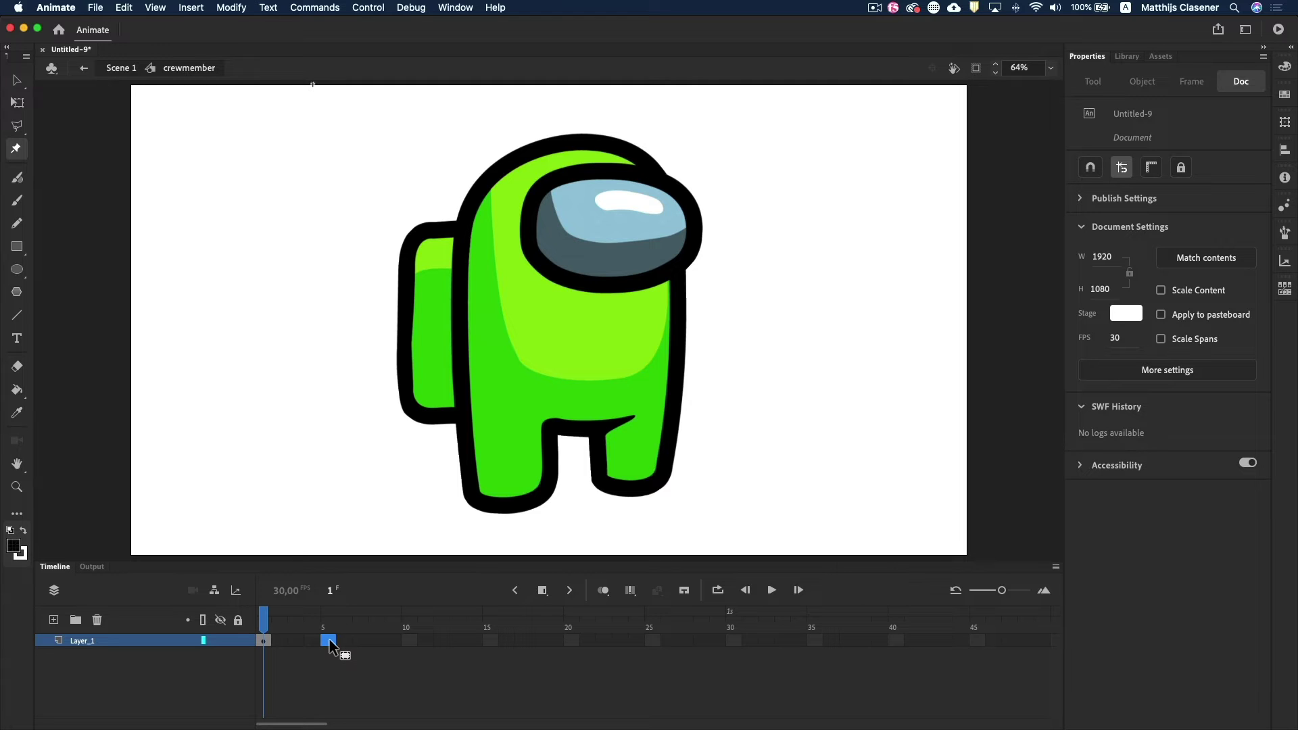
{"action": "left_click", "coordinate": [547, 594]}
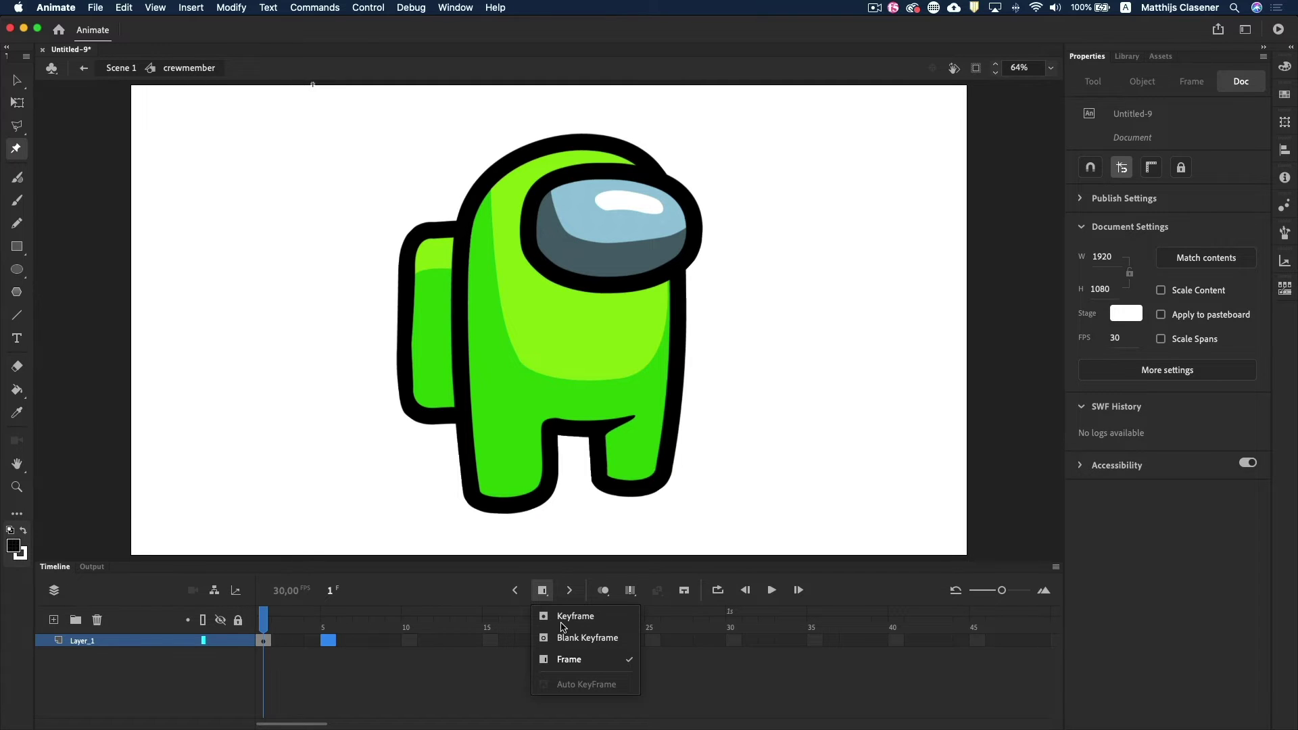
{"action": "left_click", "coordinate": [565, 616]}
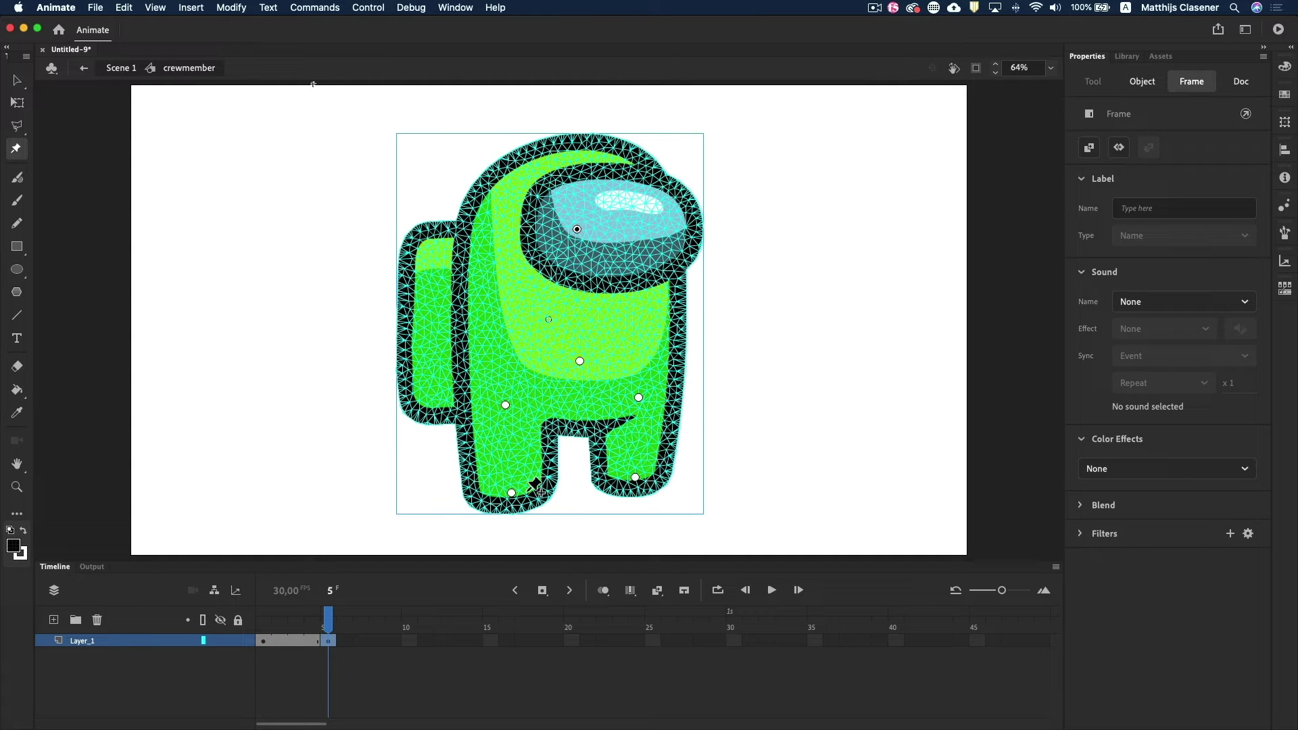
{"action": "left_click_drag", "start_coordinate": [512, 493], "coordinate": [469, 497]}
{"action": "left_click_drag", "start_coordinate": [636, 478], "coordinate": [673, 487]}
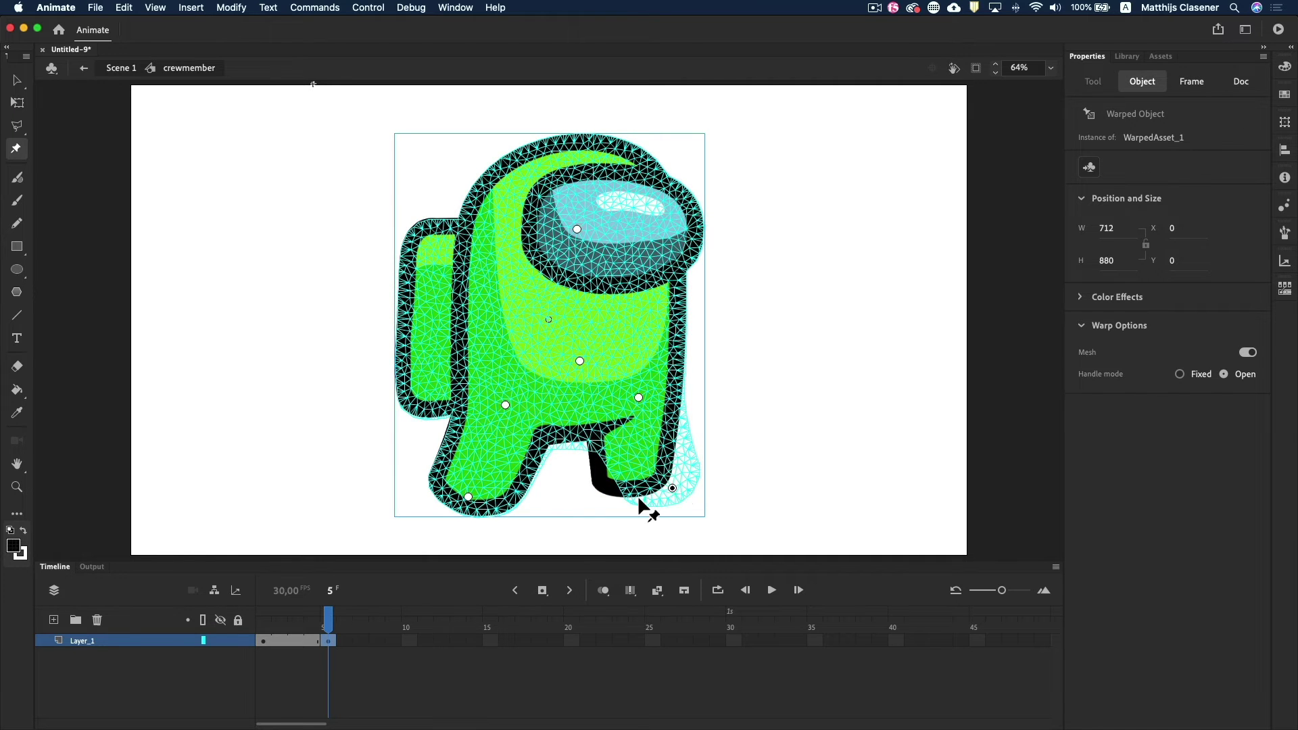
Add a keyframe at frame 10 with the feet spread into a wider stride
{"action": "left_click", "coordinate": [410, 642]}
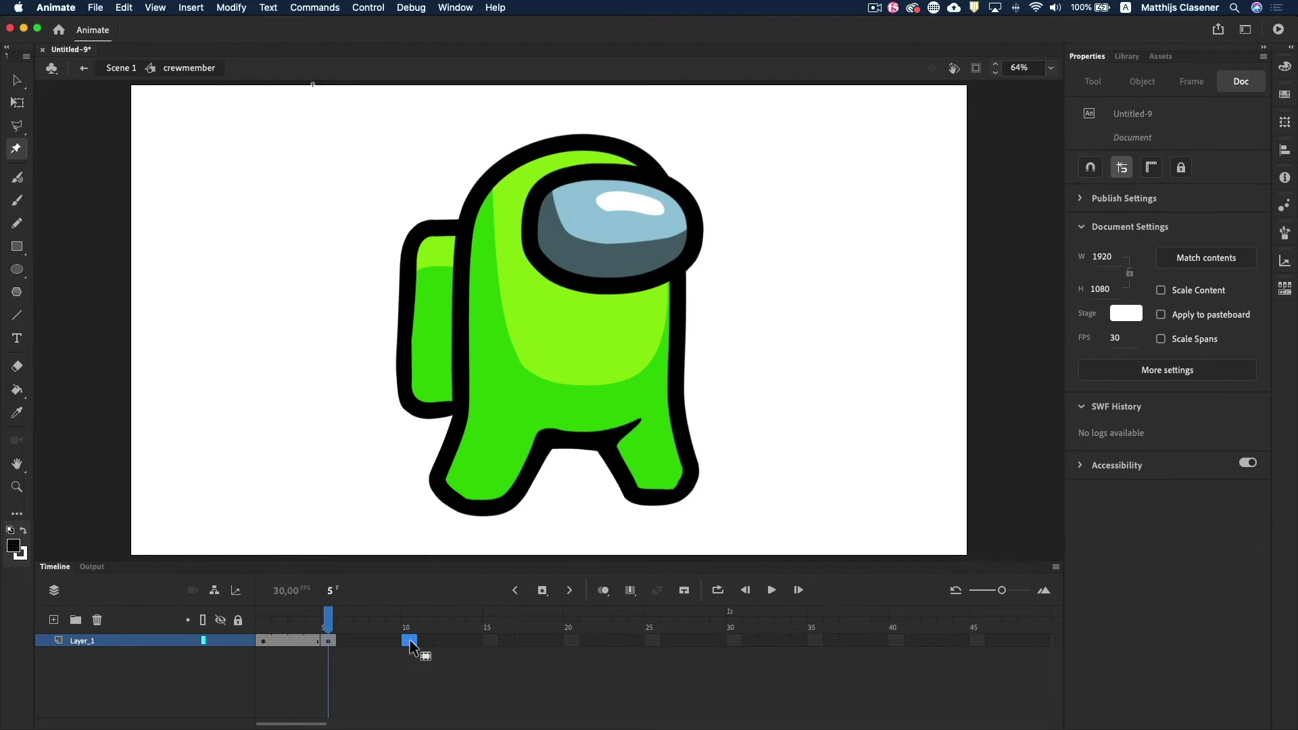
{"action": "left_click", "coordinate": [543, 592]}
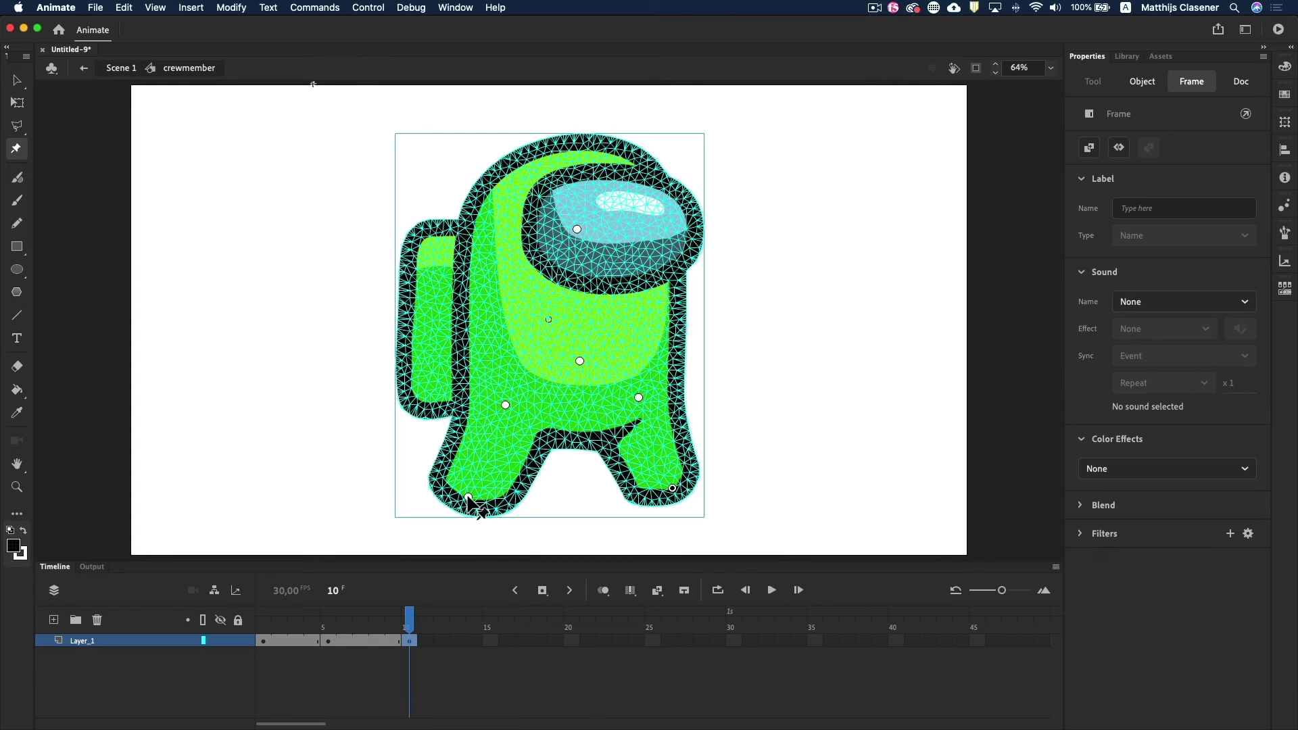
{"action": "left_click_drag", "start_coordinate": [465, 497], "coordinate": [429, 497]}
{"action": "left_click_drag", "start_coordinate": [673, 488], "coordinate": [707, 495]}
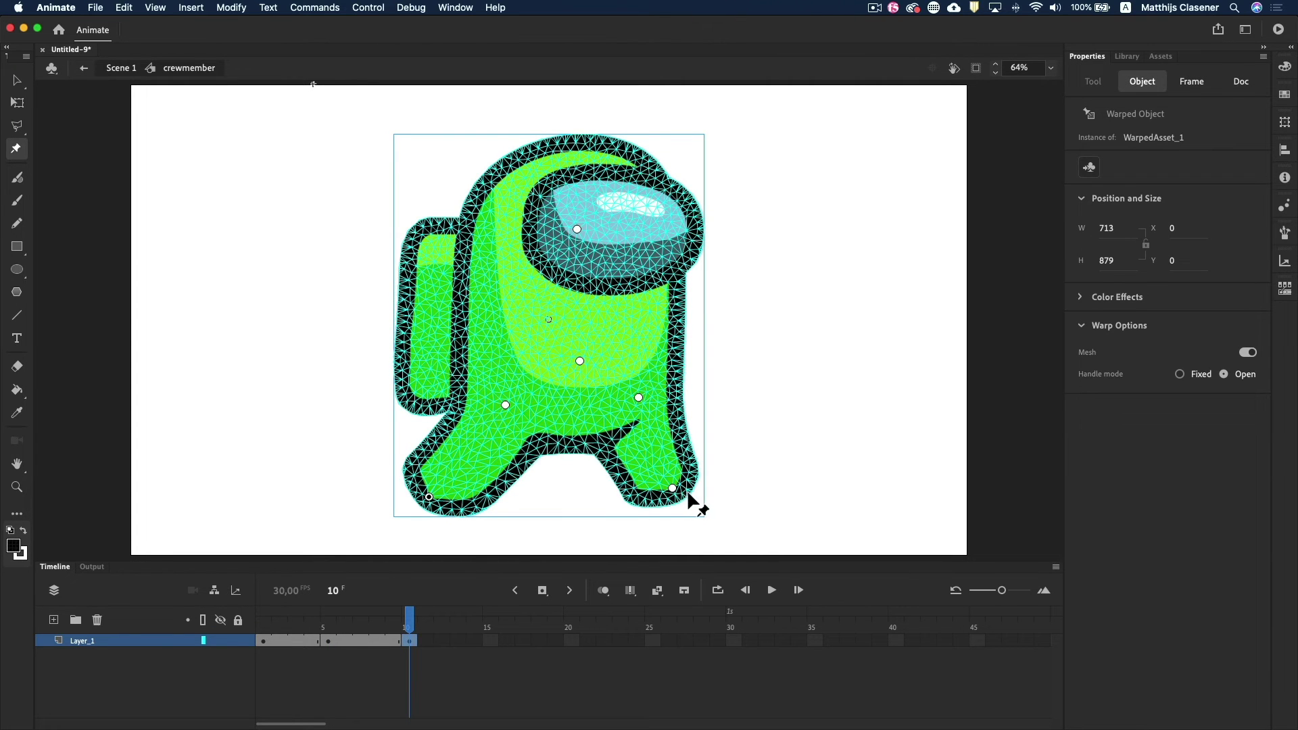
{"action": "left_click_drag", "start_coordinate": [506, 404], "coordinate": [512, 405]}
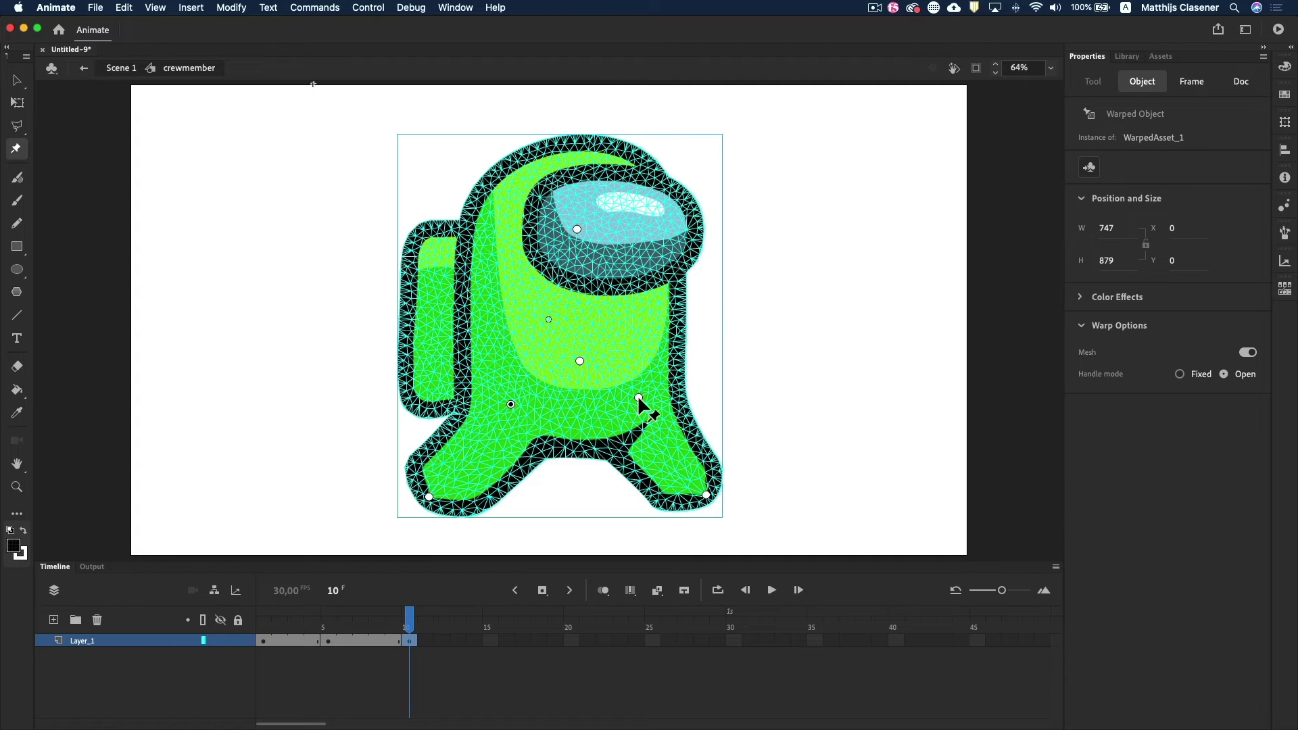
Add keyframes through frames 25 and 30 with new leg poses, then return to frame 1
{"action": "left_click", "coordinate": [490, 640]}
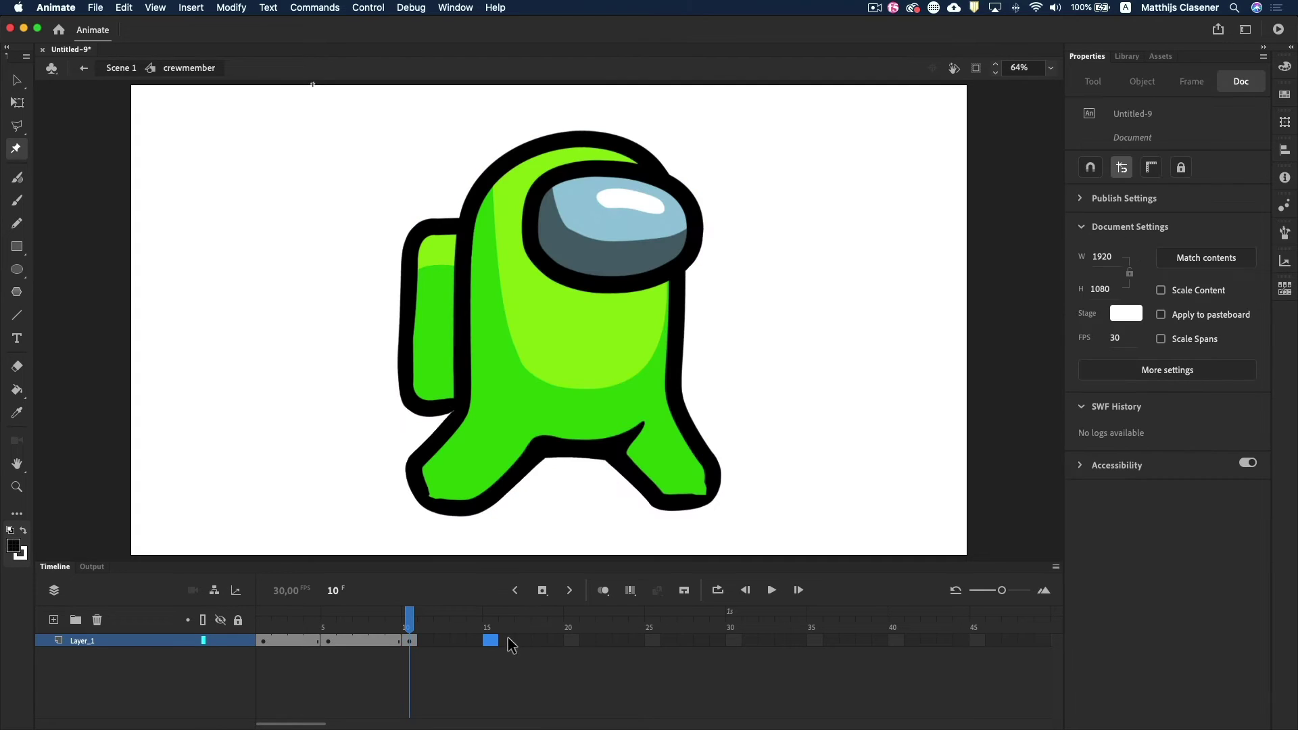
{"action": "left_click", "coordinate": [545, 598]}
{"action": "left_click_drag", "start_coordinate": [463, 525], "coordinate": [660, 521]}
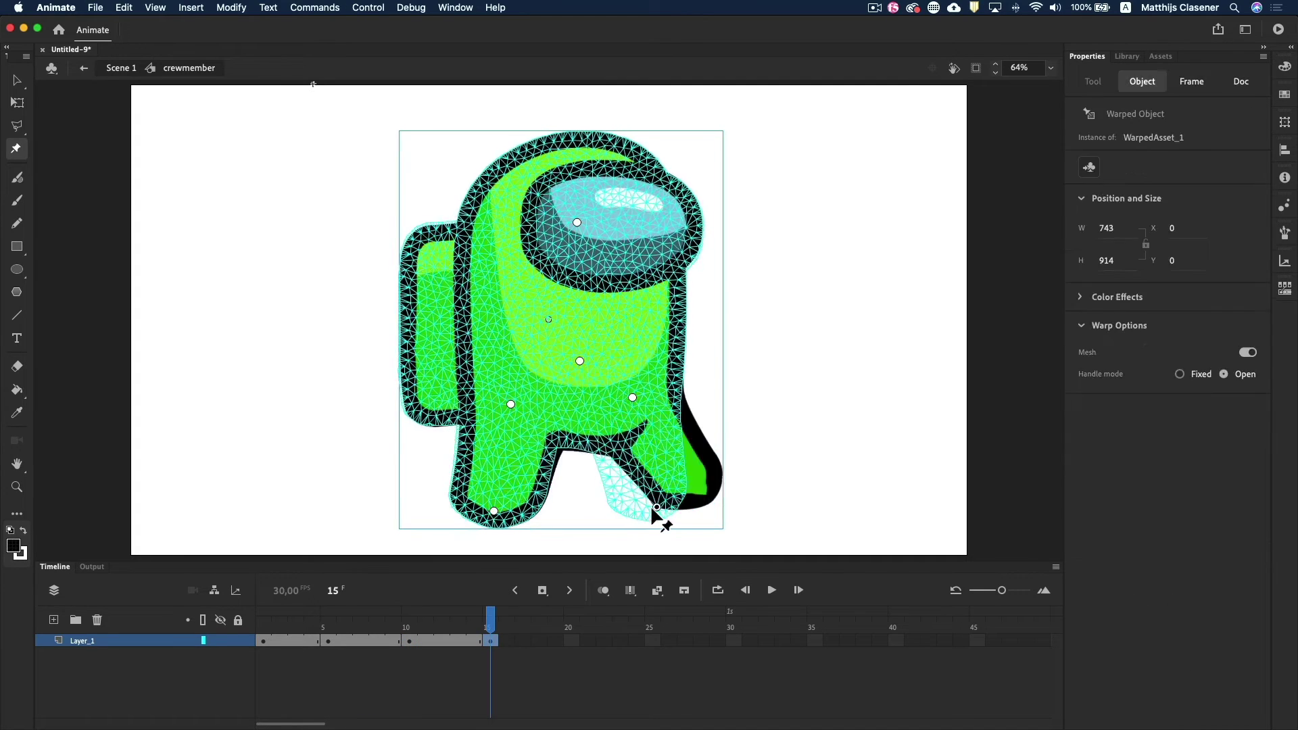
{"action": "left_click", "coordinate": [653, 641]}
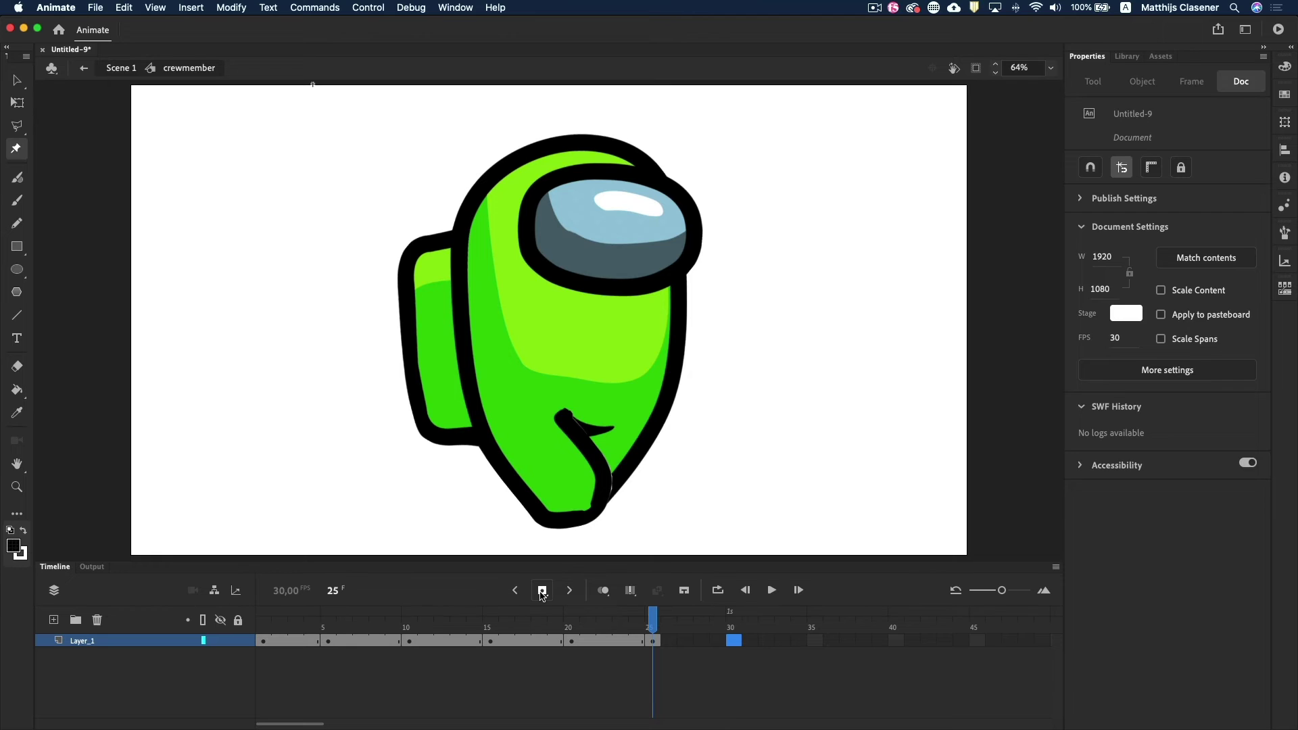
{"action": "left_click", "coordinate": [733, 641]}
{"action": "mouse_move", "coordinate": [586, 515]}
{"action": "left_mouse_down"}
{"action": "mouse_move", "coordinate": [583, 544]}
{"action": "mouse_move", "coordinate": [532, 522]}
{"action": "left_mouse_up"}
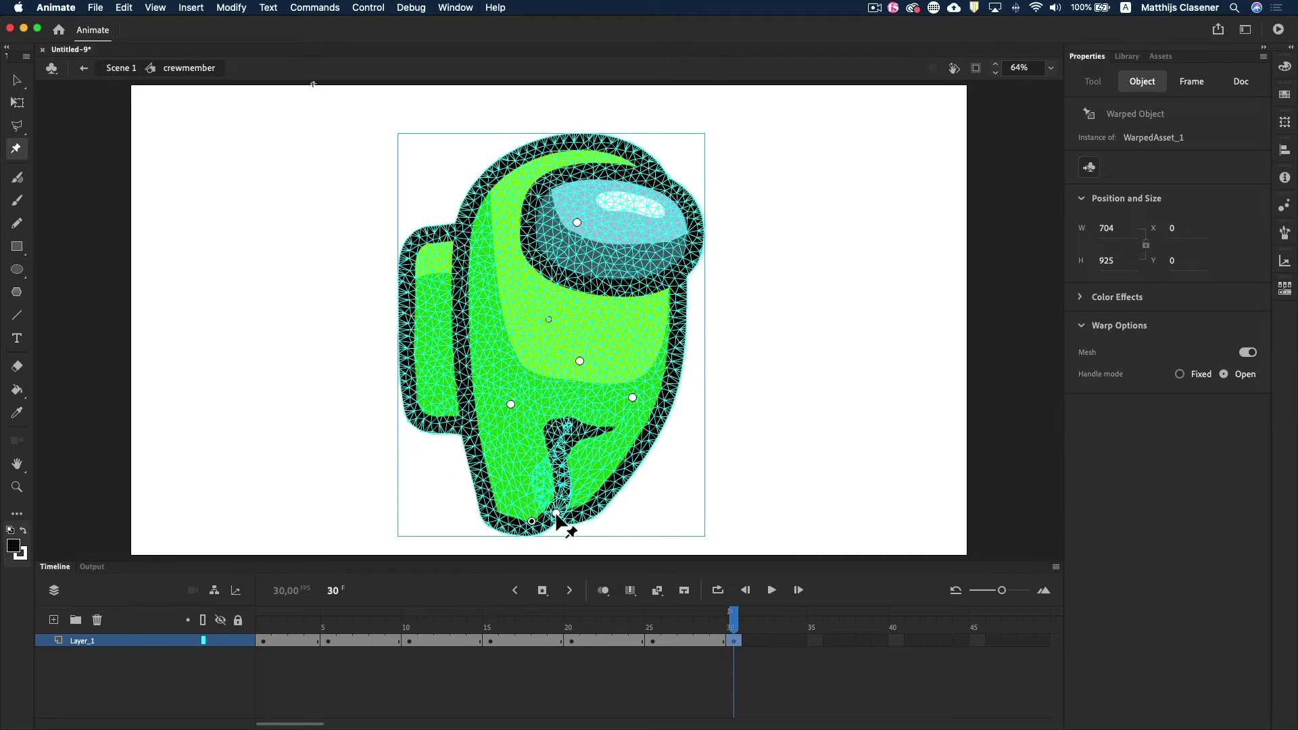
{"action": "left_click_drag", "start_coordinate": [556, 514], "coordinate": [633, 524]}
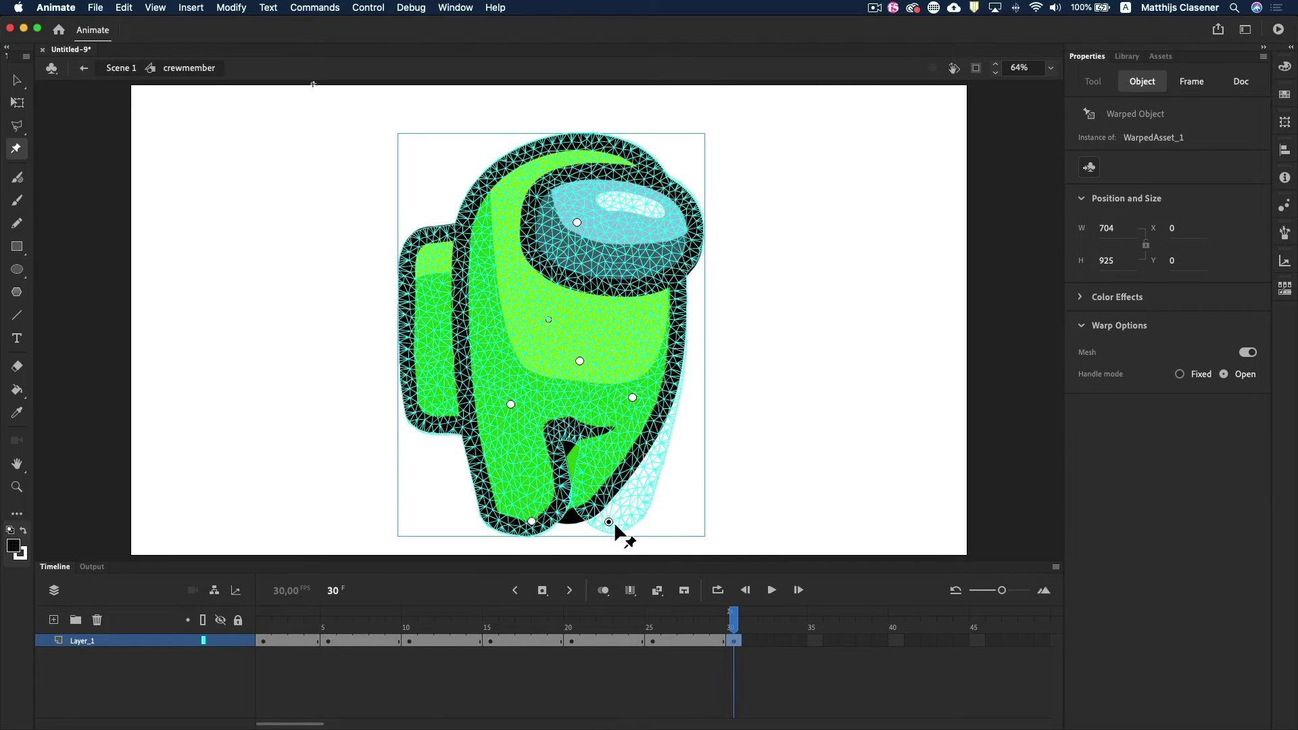
{"action": "left_click", "coordinate": [772, 592]}
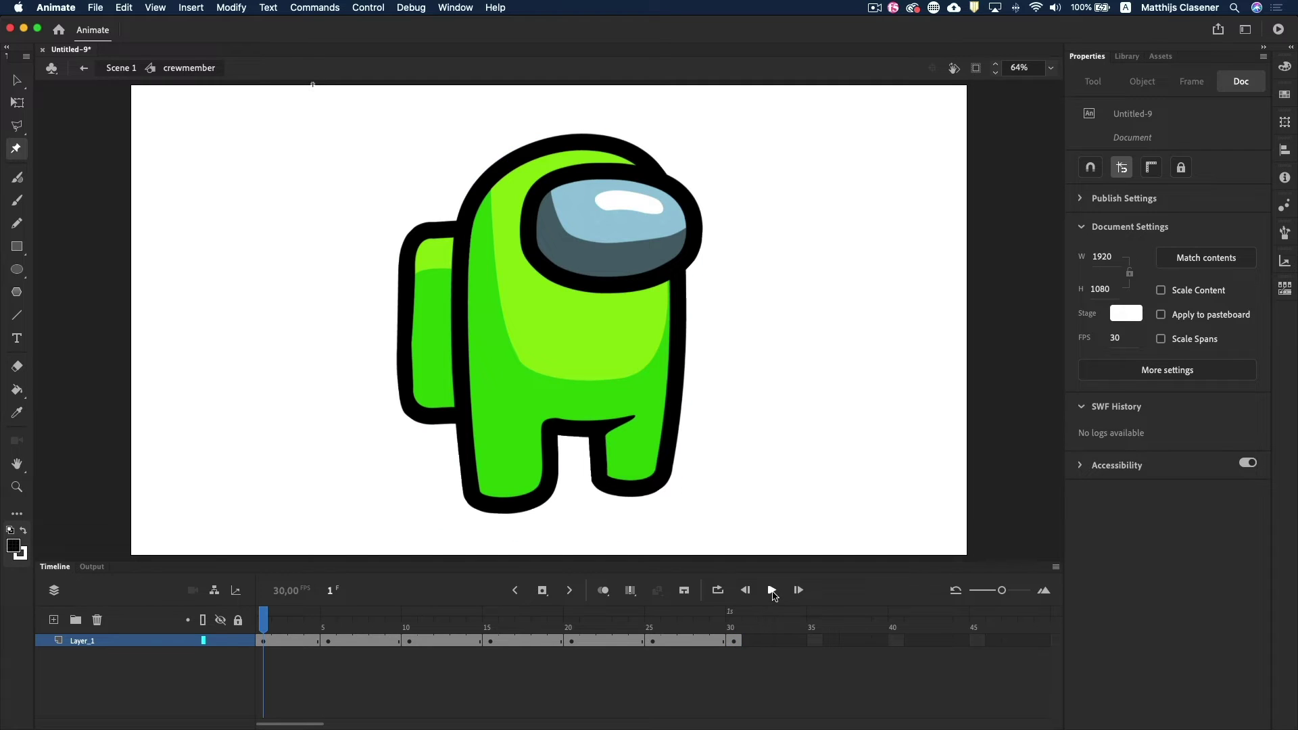
Preview the walk cycle with looping playback over frames up to about 30
{"action": "left_click", "coordinate": [772, 591]}
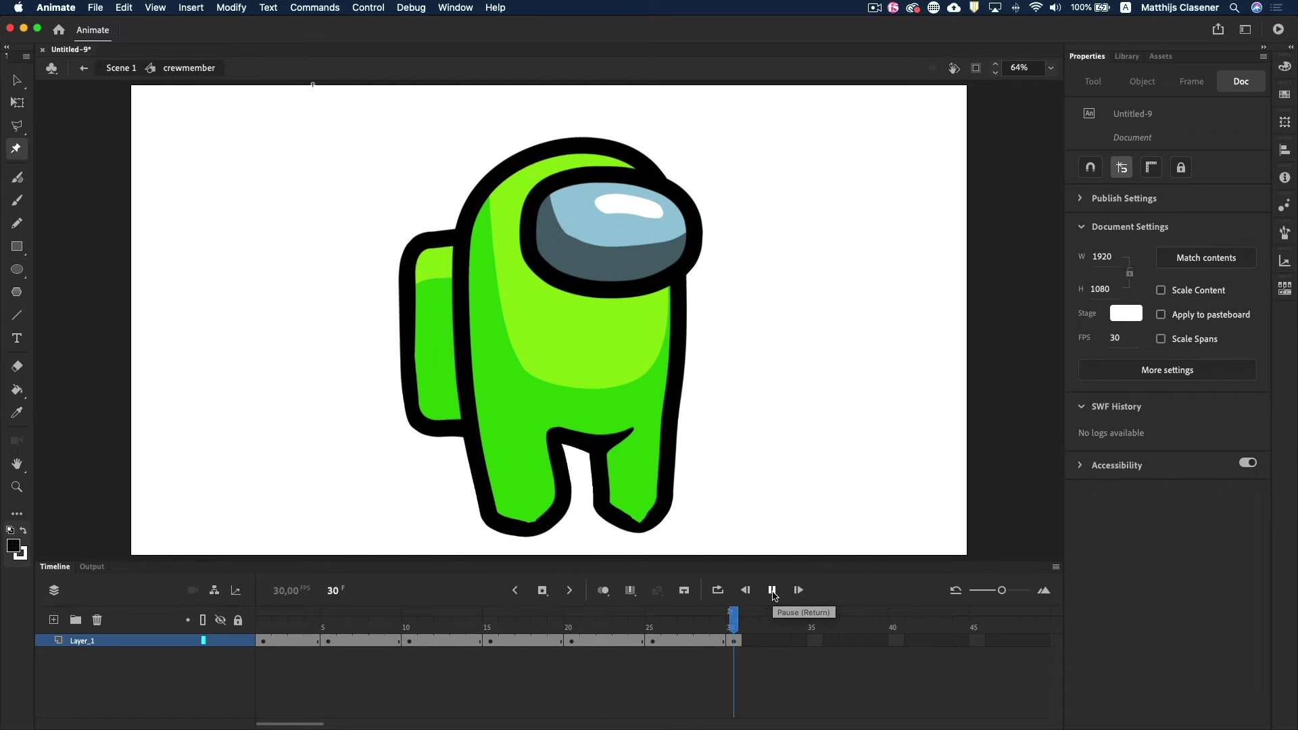
{"action": "left_click", "coordinate": [721, 595]}
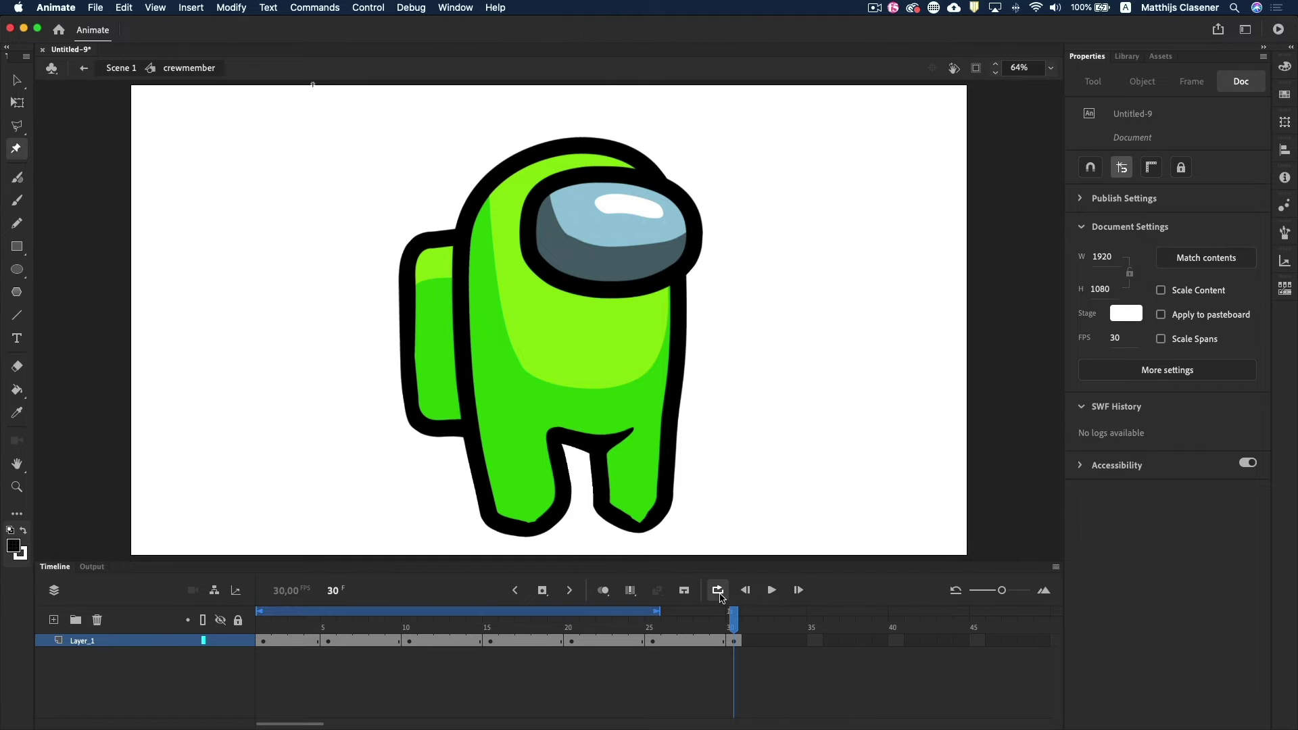
{"action": "left_click_drag", "start_coordinate": [661, 612], "coordinate": [734, 628]}
{"action": "left_click", "coordinate": [772, 591]}
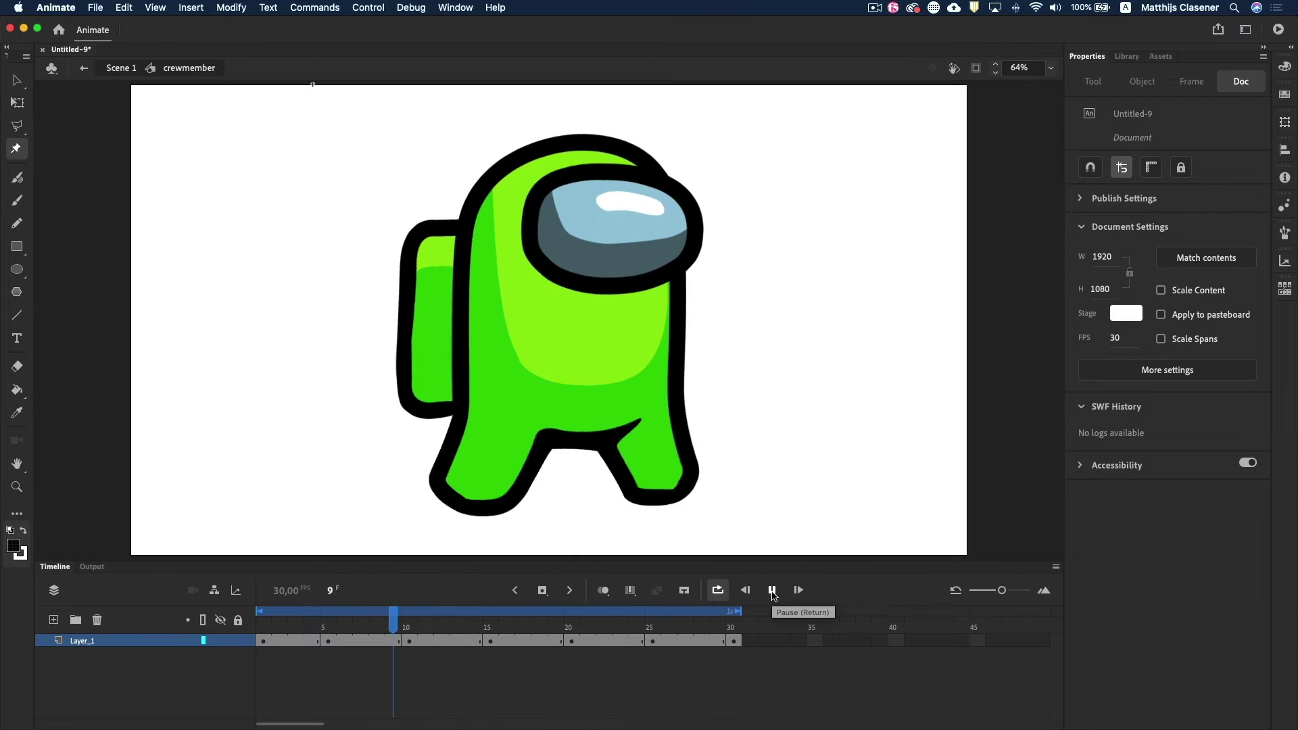
{"action": "left_click", "coordinate": [773, 591]}
Nudge the crewmate up at frame 10, turn looping off, and return to Scene 1
{"action": "left_click", "coordinate": [410, 629]}
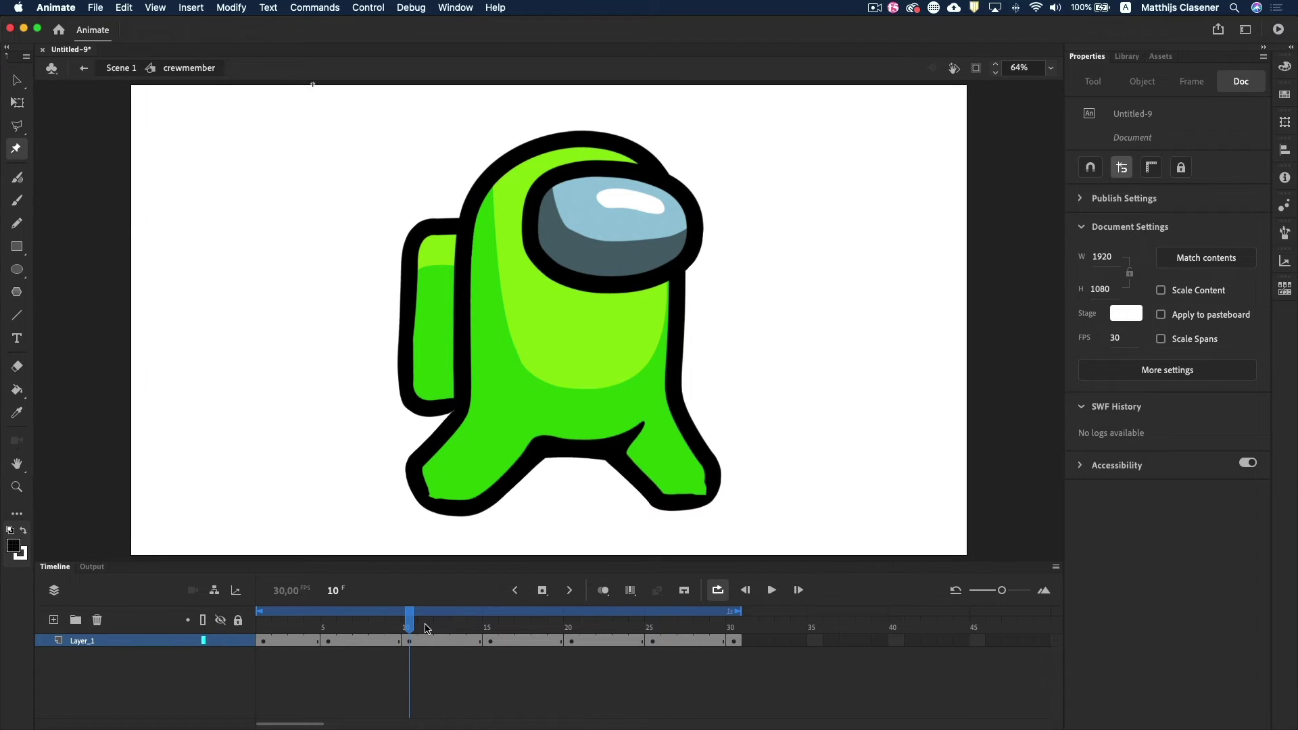
{"action": "left_click", "coordinate": [16, 82]}
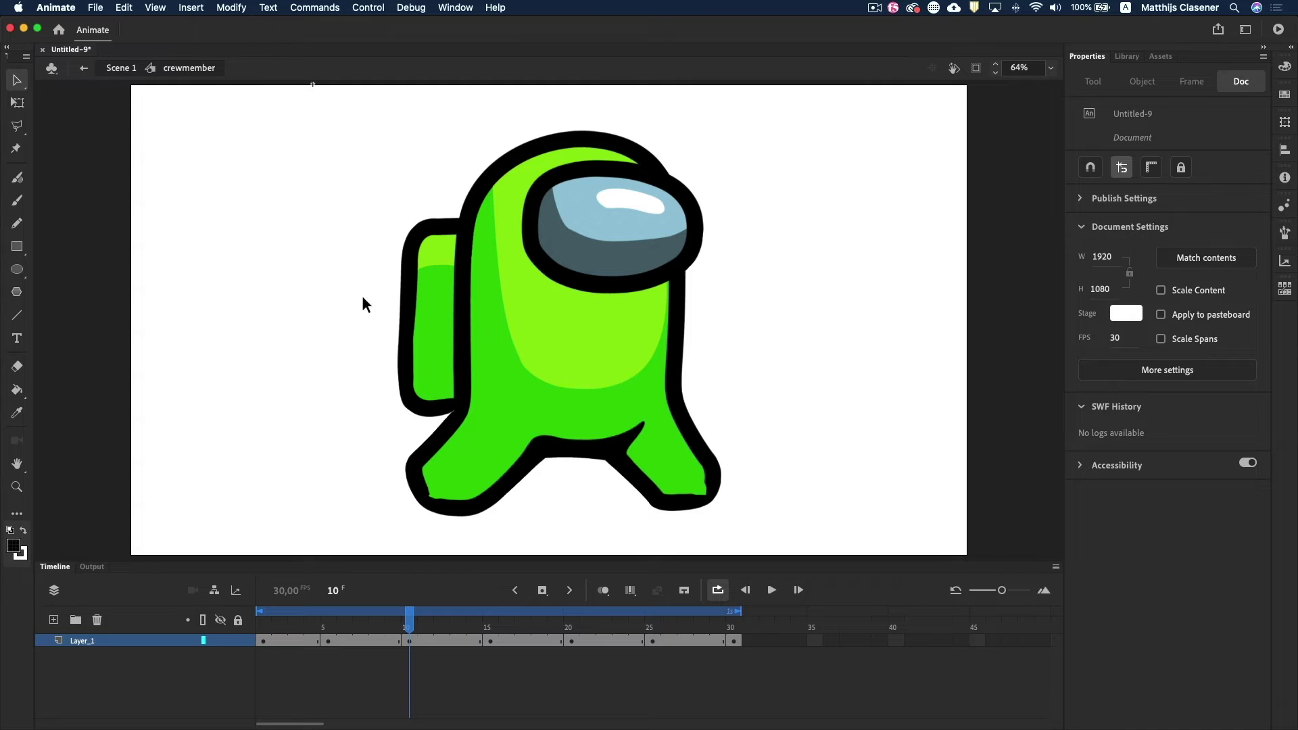
{"action": "left_click", "coordinate": [585, 436]}
{"action": "left_click_drag", "start_coordinate": [586, 439], "coordinate": [584, 425]}
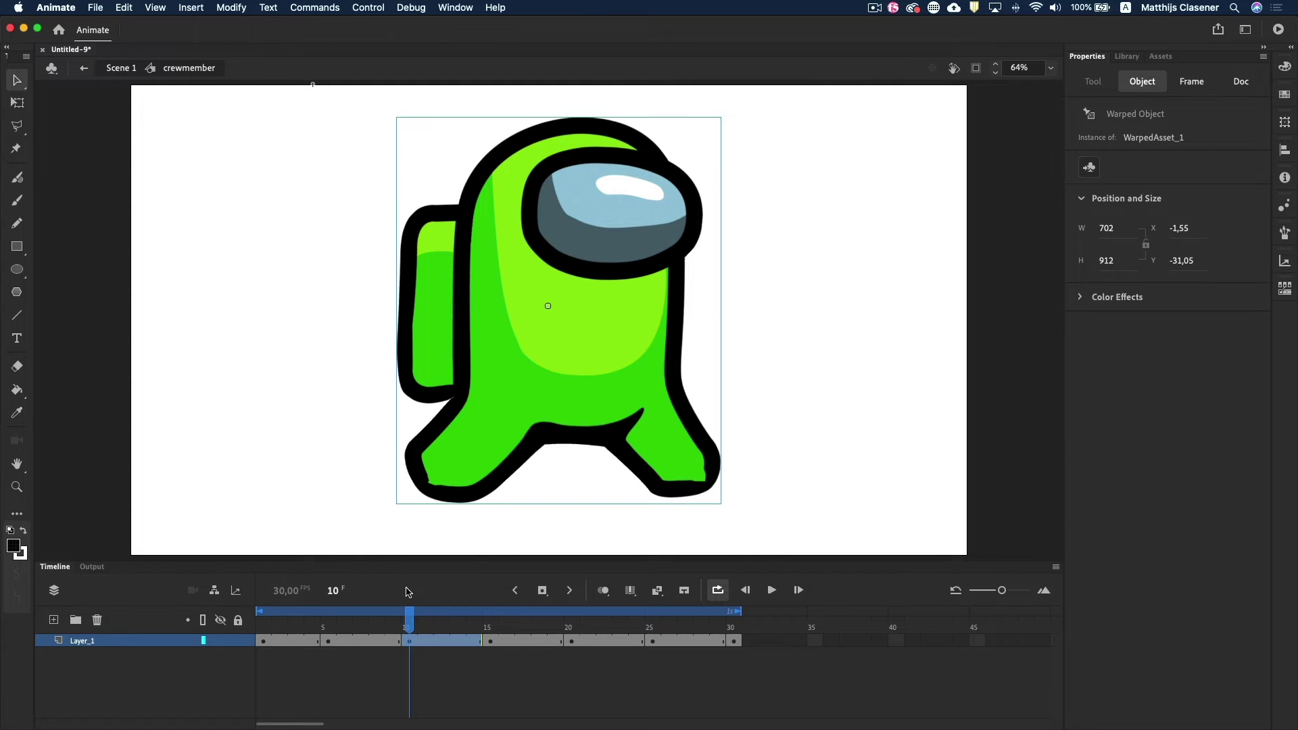
{"action": "mouse_move", "coordinate": [413, 633]}
{"action": "left_mouse_down"}
{"action": "mouse_move", "coordinate": [261, 634]}
{"action": "mouse_move", "coordinate": [739, 643]}
{"action": "mouse_move", "coordinate": [261, 642]}
{"action": "left_mouse_up"}
{"action": "left_click", "coordinate": [244, 651]}
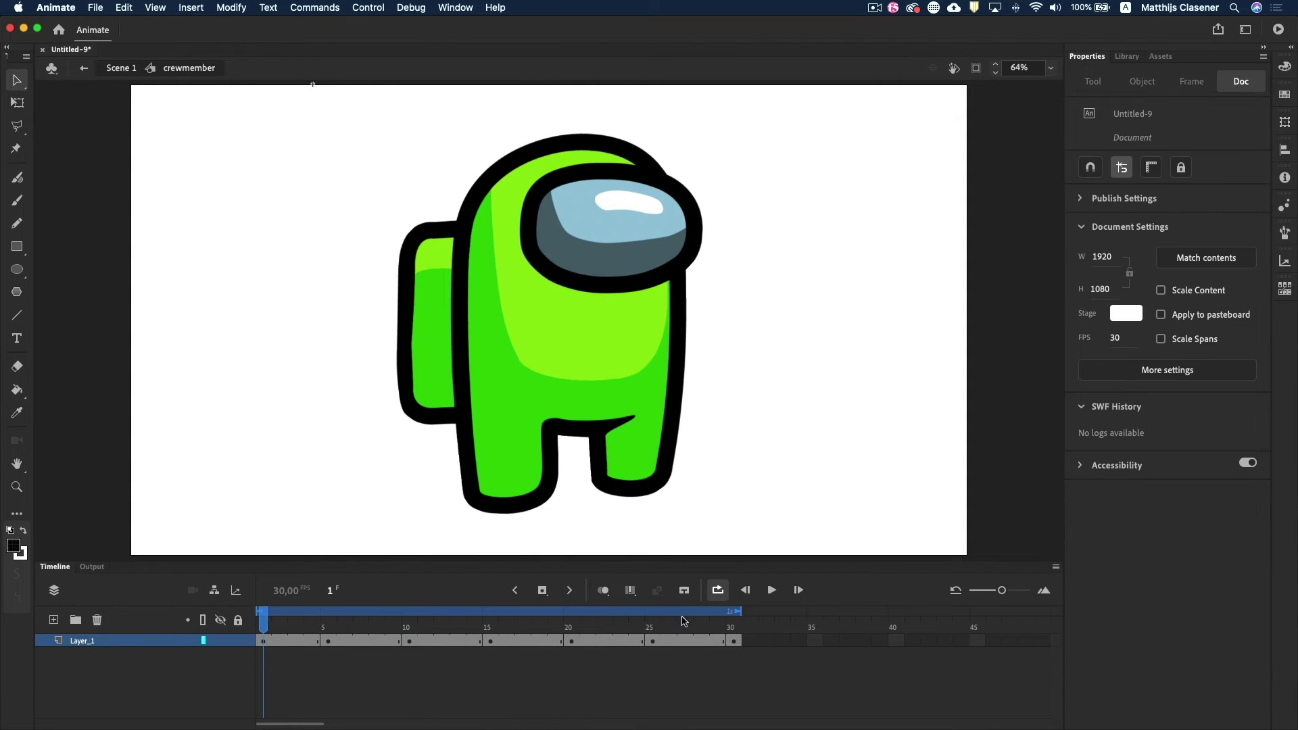
{"action": "left_click", "coordinate": [721, 592]}
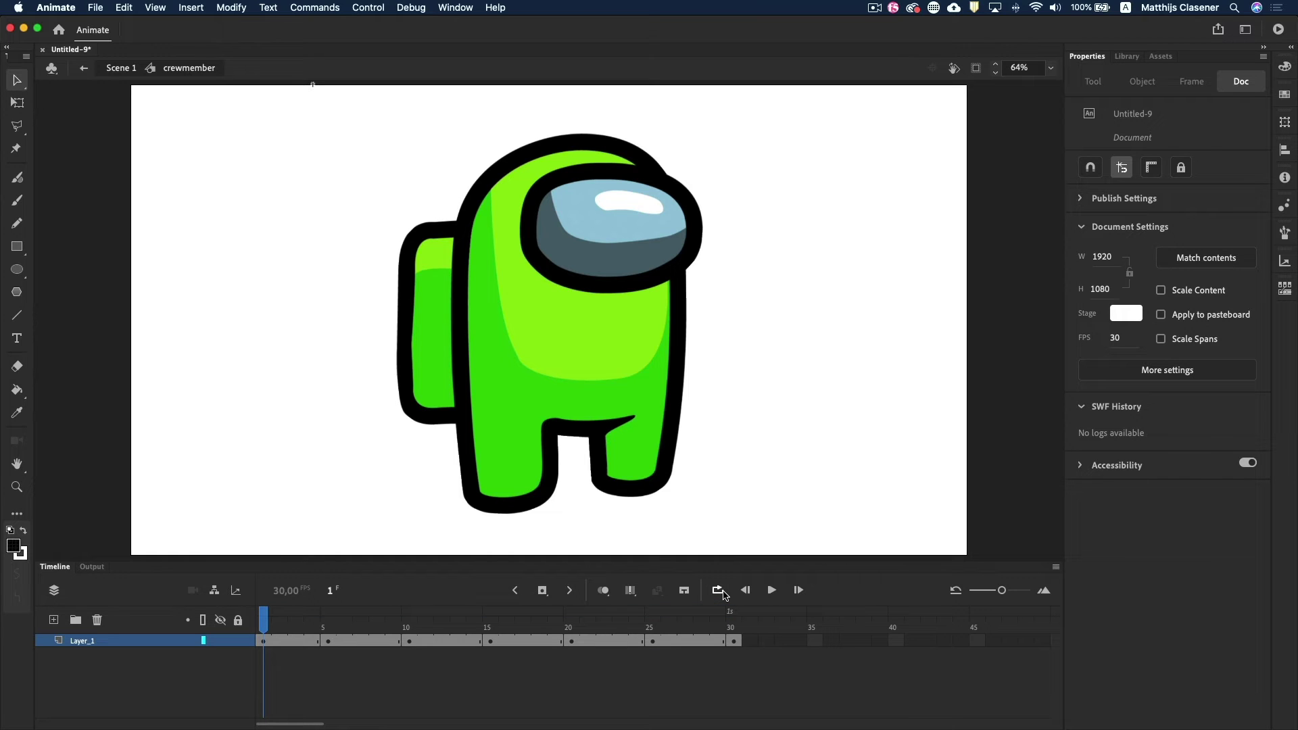
{"action": "left_click", "coordinate": [122, 68]}
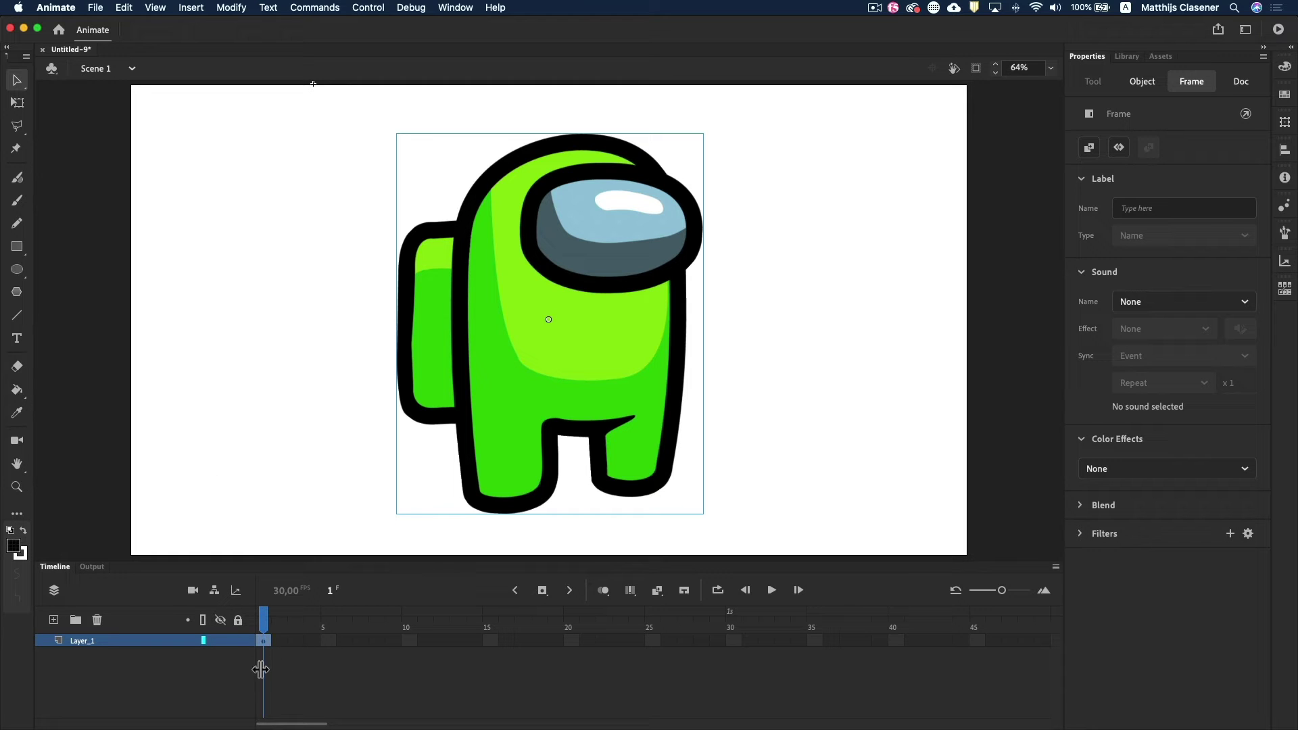
Insert frames on Layer_1 so it extends through frame 150
{"action": "key", "text": "Escape"}
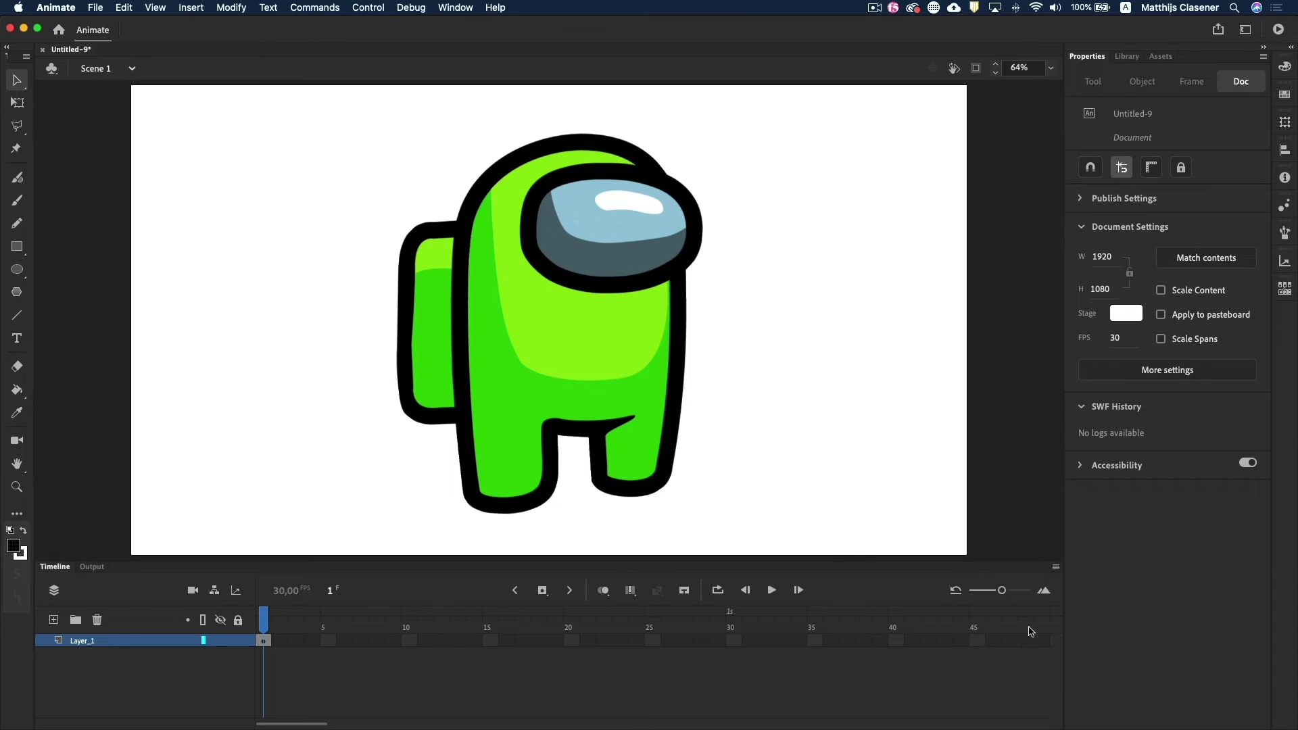
{"action": "left_click_drag", "start_coordinate": [1005, 594], "coordinate": [991, 595]}
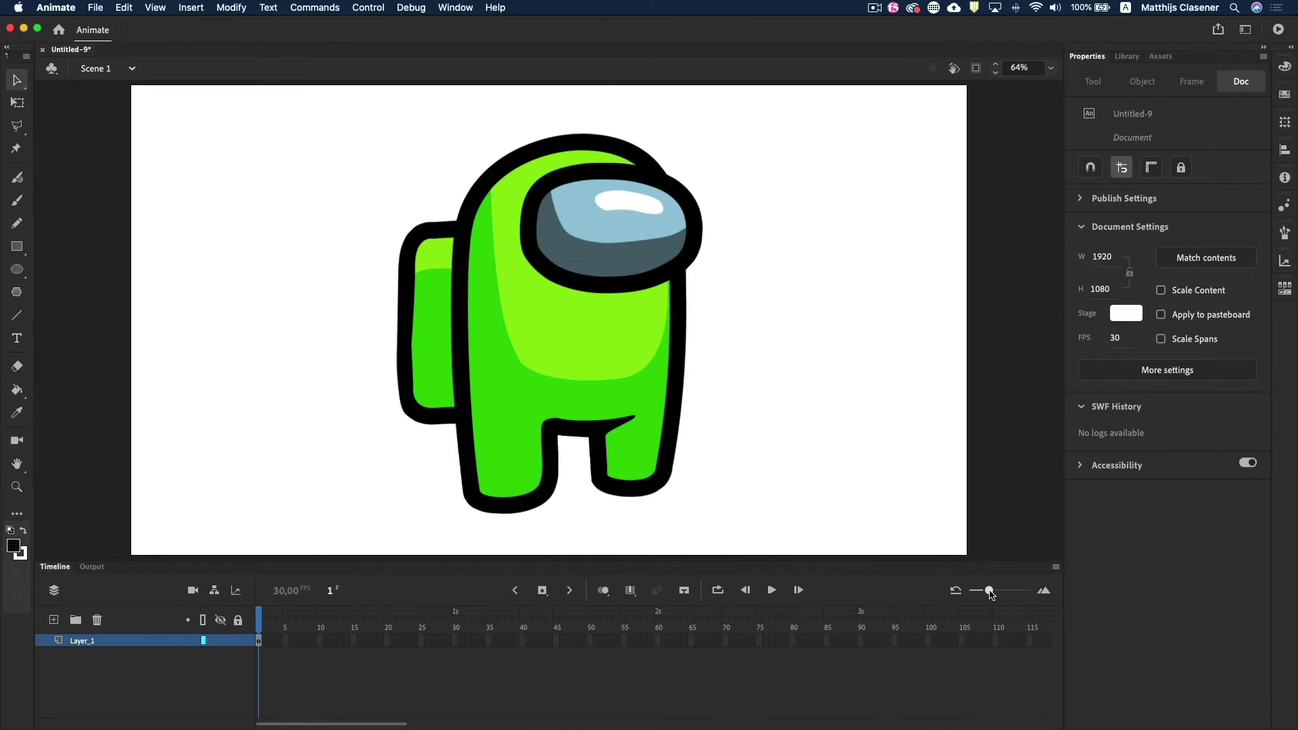
{"action": "left_click_drag", "start_coordinate": [989, 595], "coordinate": [986, 594]}
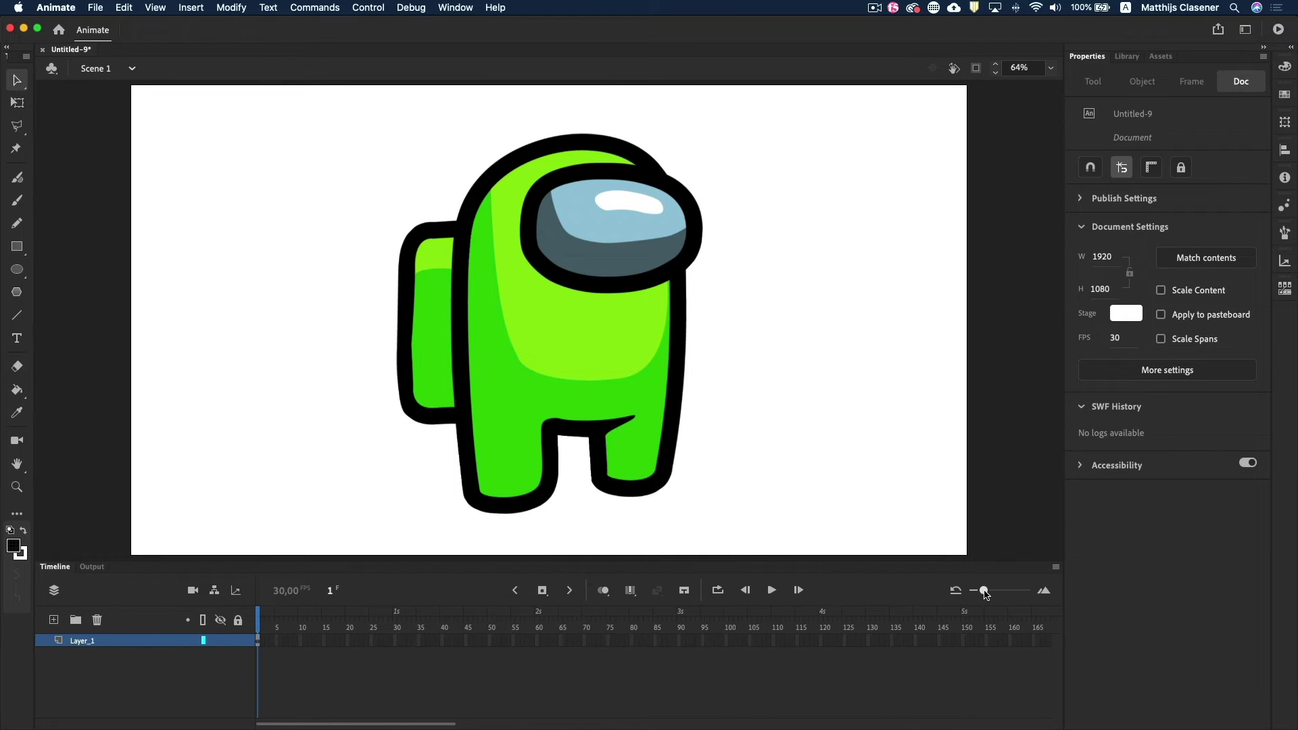
{"action": "left_click", "coordinate": [962, 640]}
{"action": "left_click", "coordinate": [546, 596]}
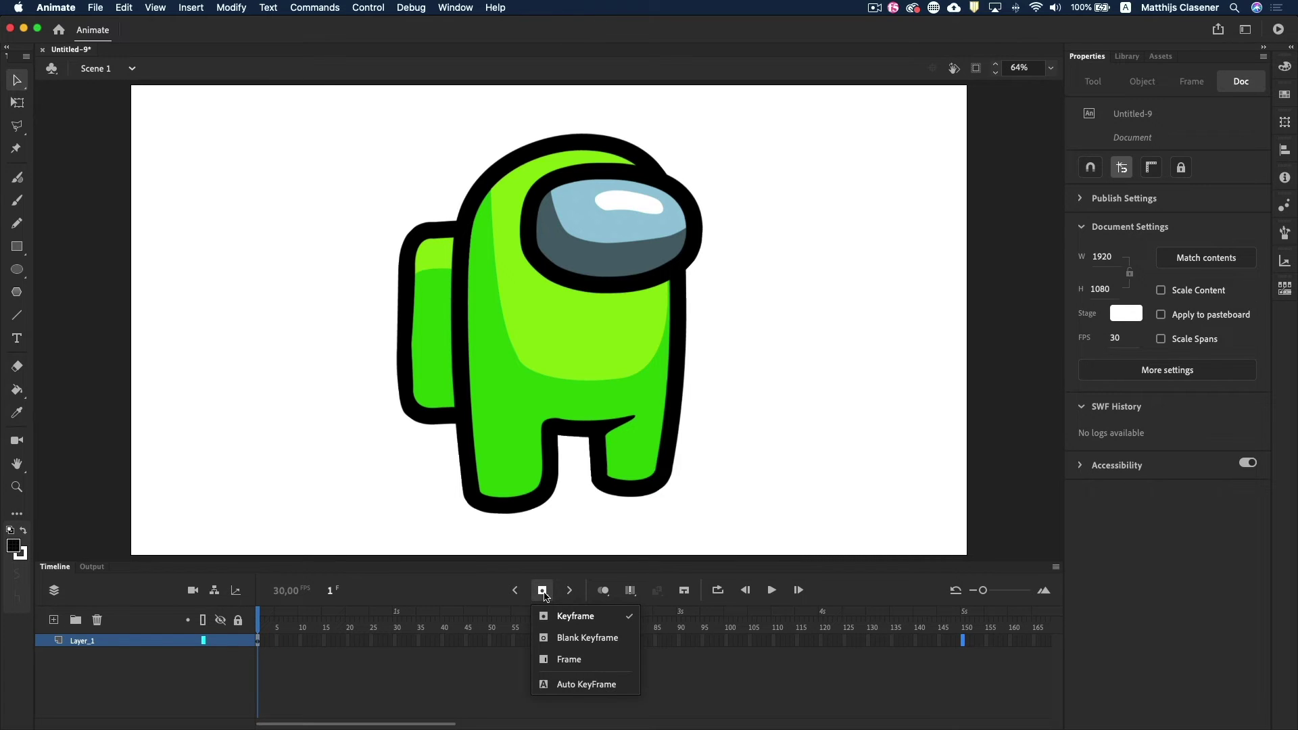
{"action": "left_click", "coordinate": [572, 662]}
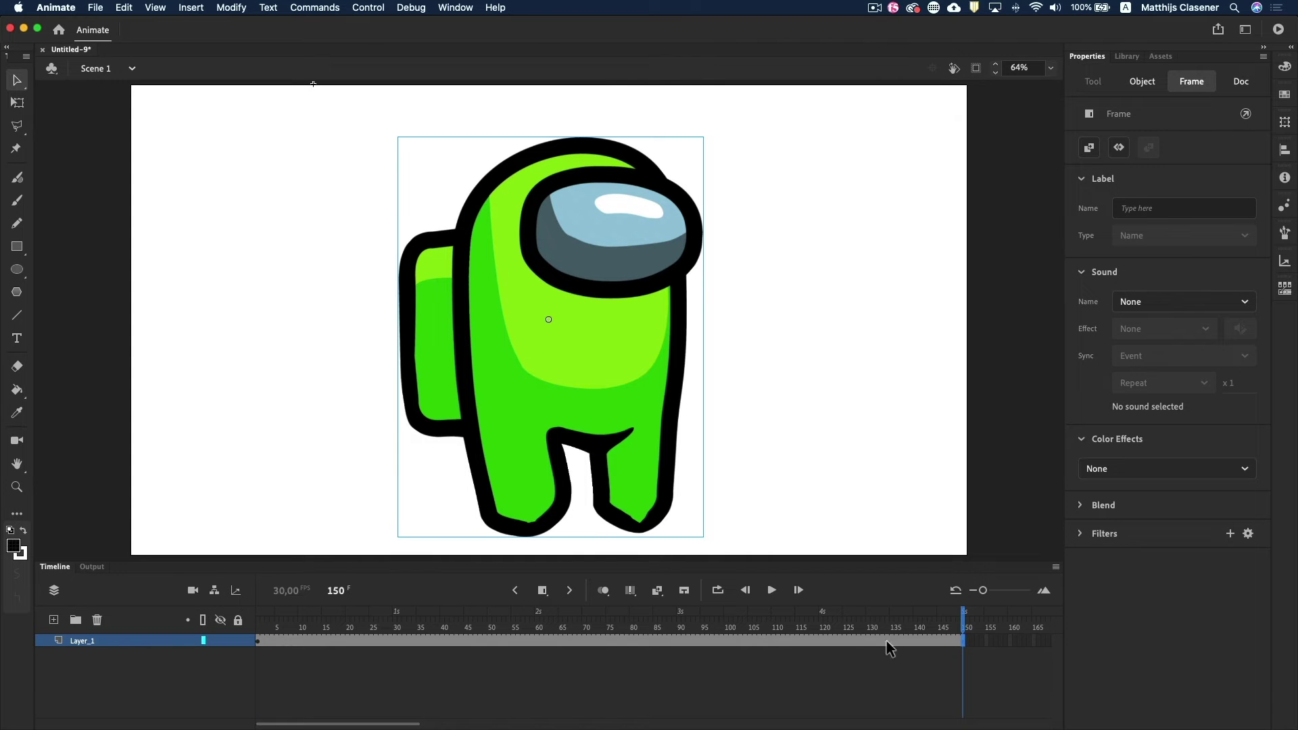
{"action": "left_click_drag", "start_coordinate": [965, 622], "coordinate": [258, 633]}
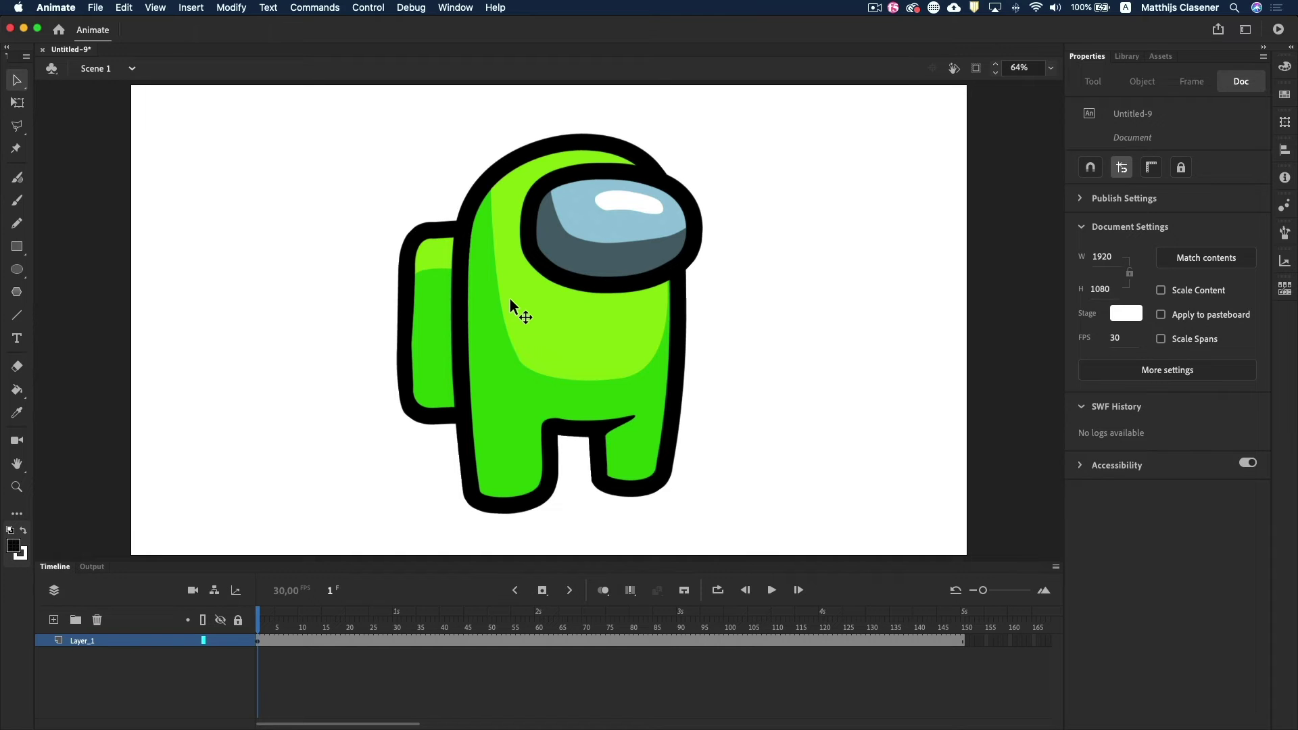
Scale the crewmember down to about 480 × 596 and park it off-stage left
{"action": "left_click", "coordinate": [533, 297]}
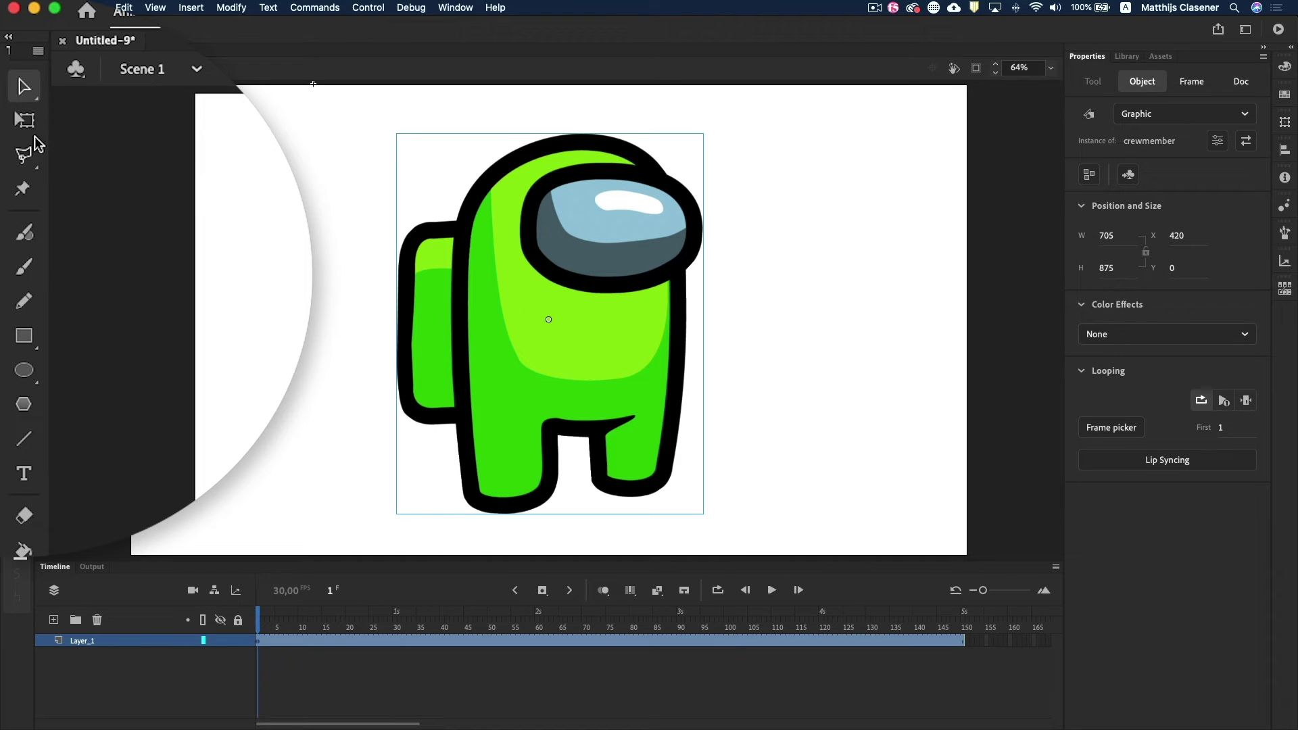
{"action": "left_click", "coordinate": [28, 127]}
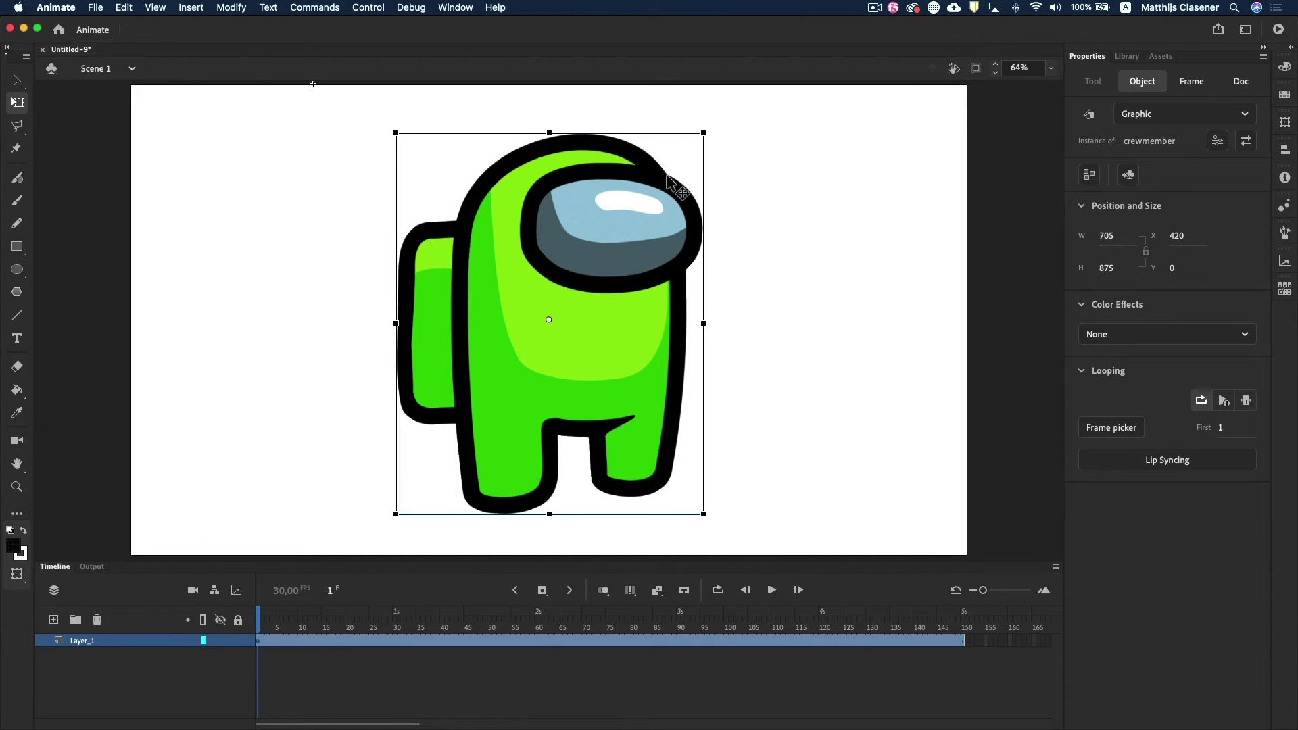
{"action": "left_click_drag", "start_coordinate": [704, 133], "coordinate": [655, 178]}
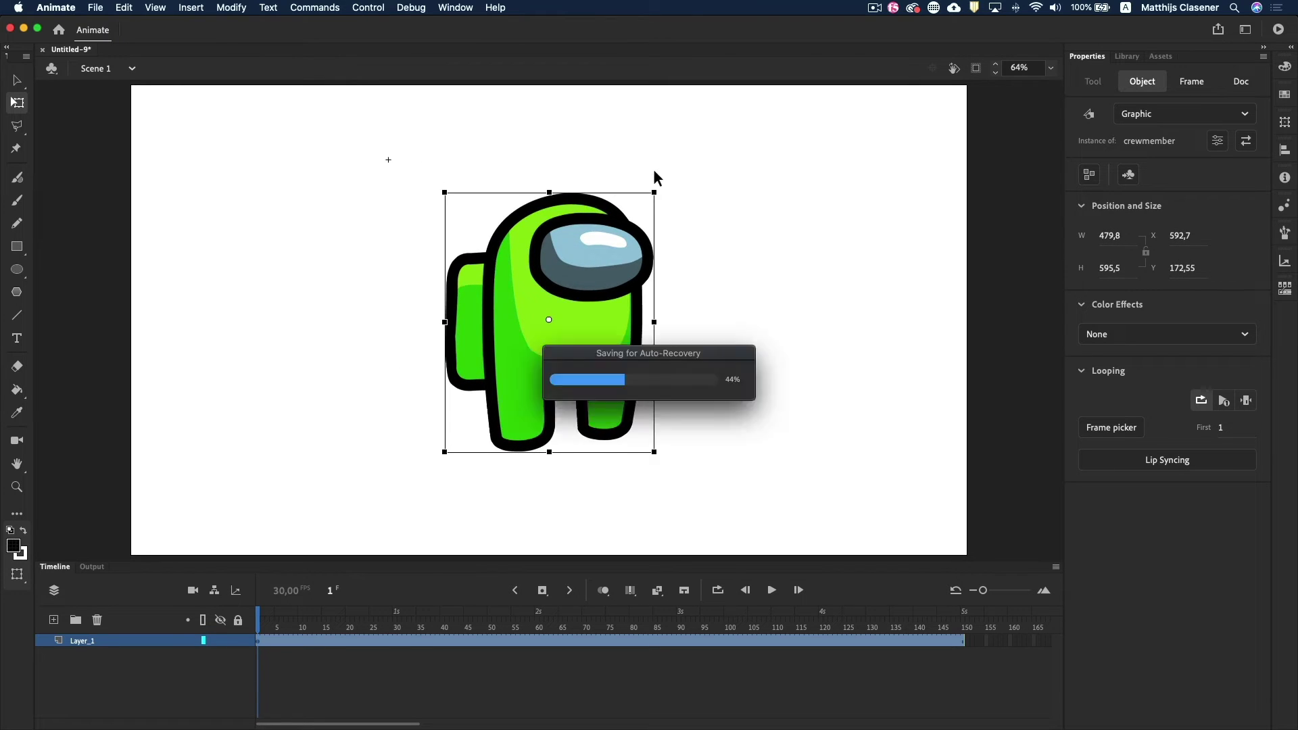
{"action": "left_click_drag", "start_coordinate": [607, 283], "coordinate": [82, 280]}
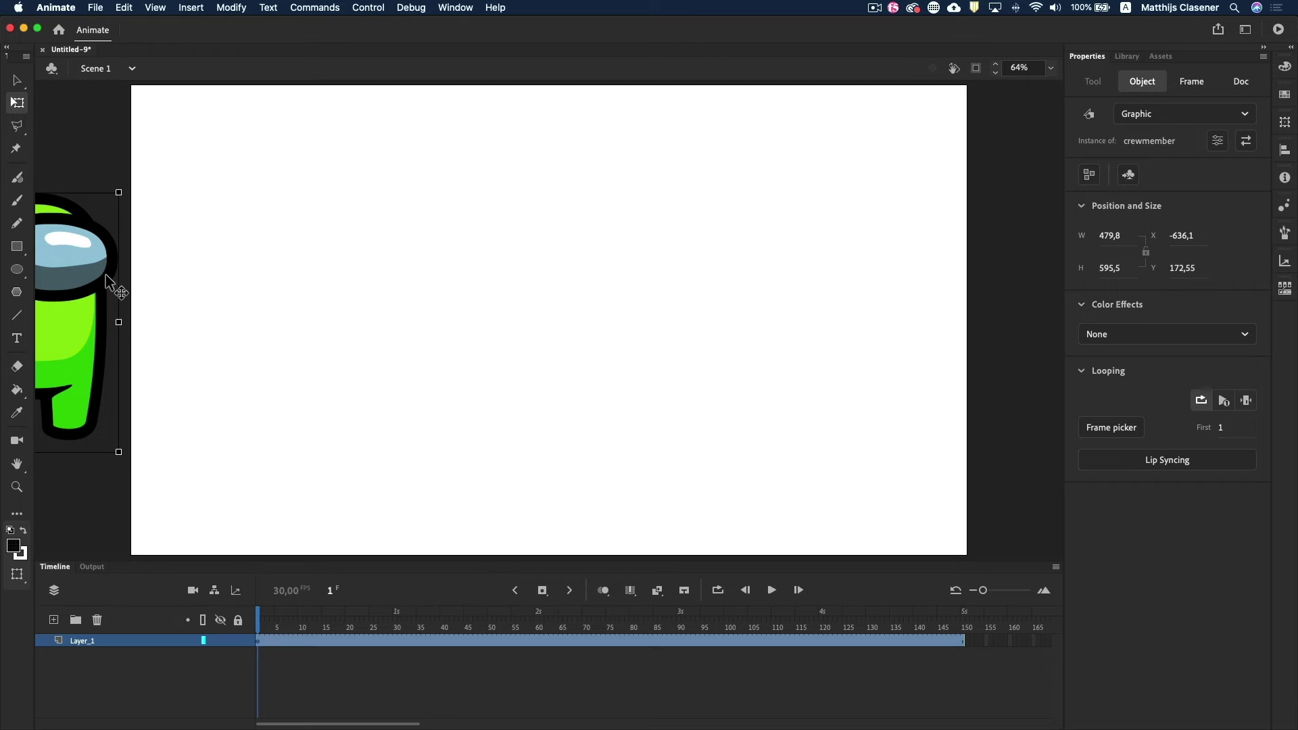
Create a classic tween on the crewmember and add a keyframe at frame 30
{"action": "right_click", "coordinate": [106, 278]}
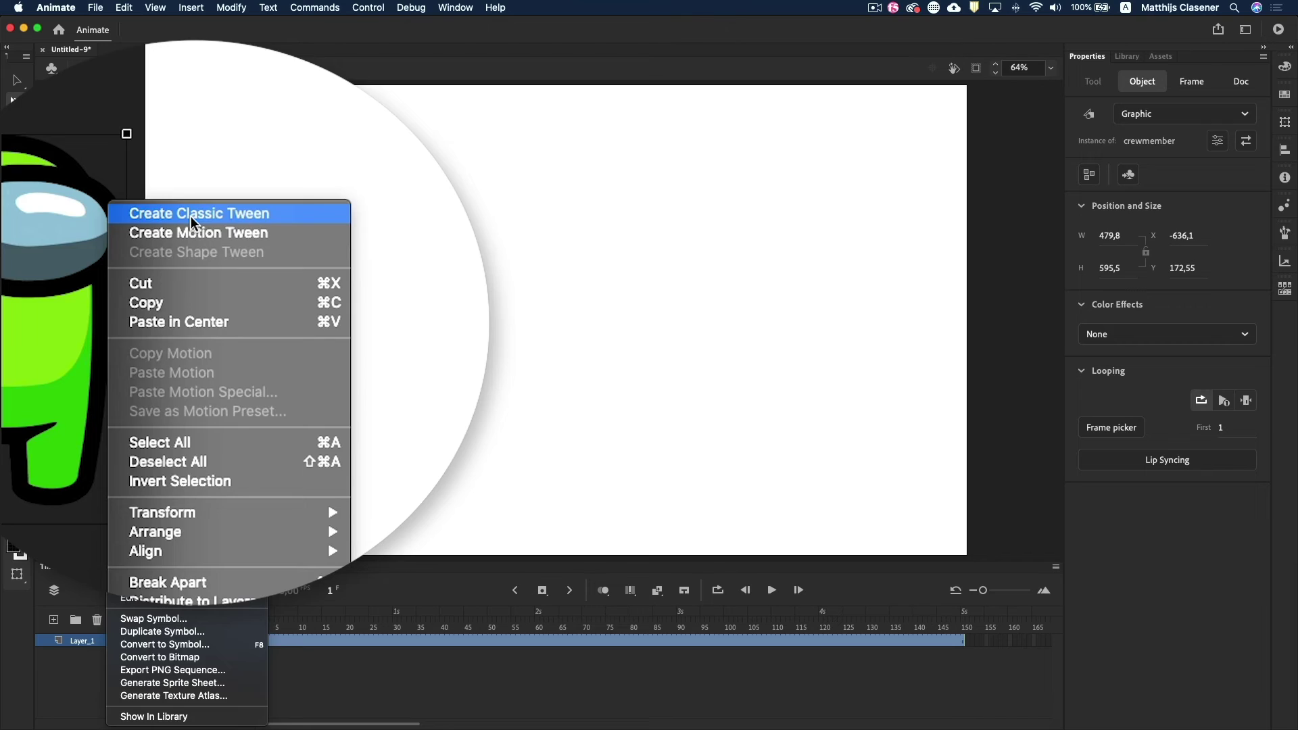
{"action": "left_click", "coordinate": [193, 222]}
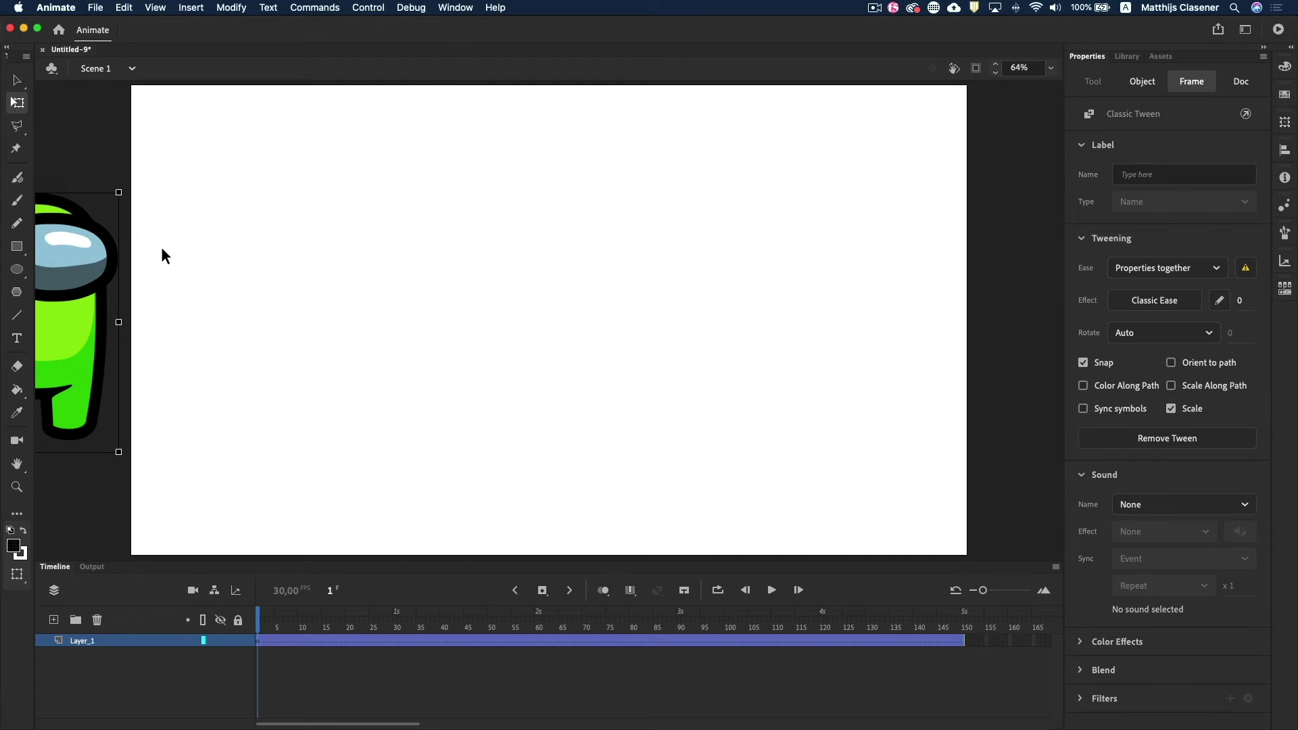
{"action": "left_click_drag", "start_coordinate": [257, 620], "coordinate": [399, 633]}
{"action": "left_click", "coordinate": [398, 635]}
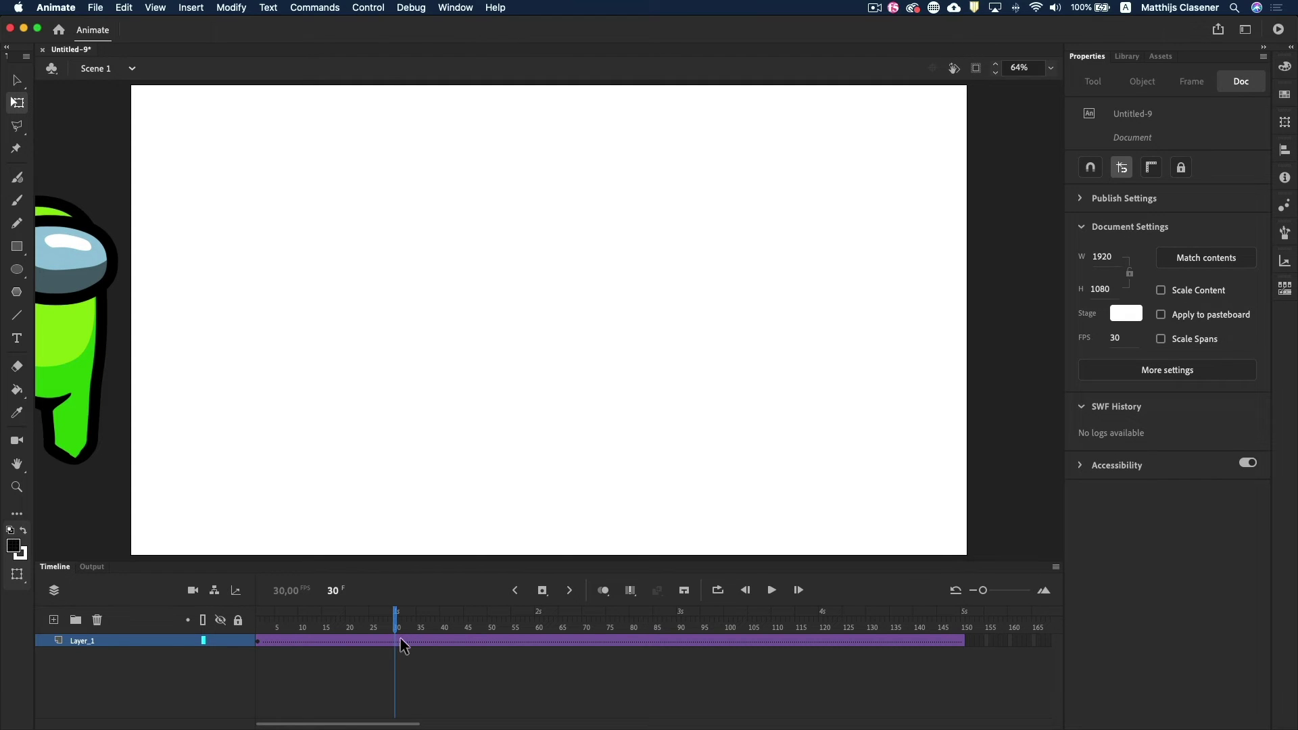
{"action": "left_click", "coordinate": [543, 592]}
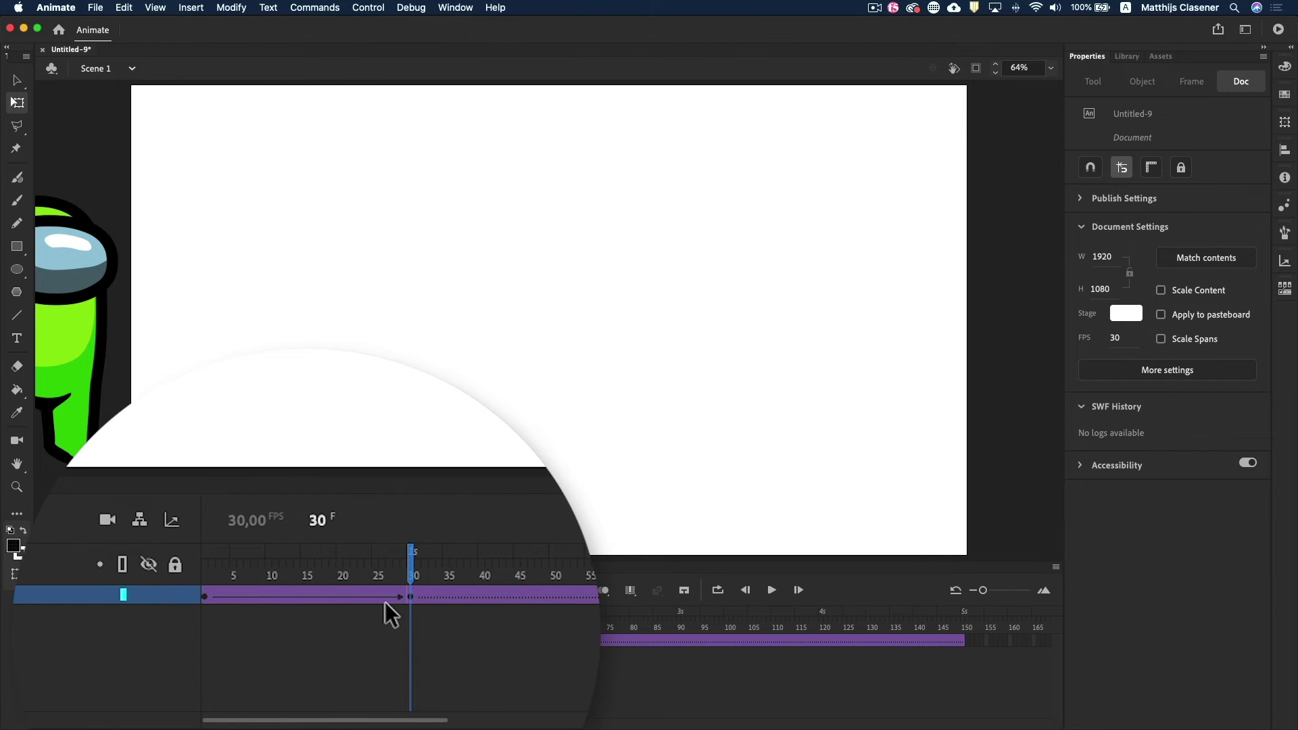
Move the crewmate to stage centre at frame 30 and preview the walk-in
{"action": "left_click_drag", "start_coordinate": [90, 343], "coordinate": [555, 360]}
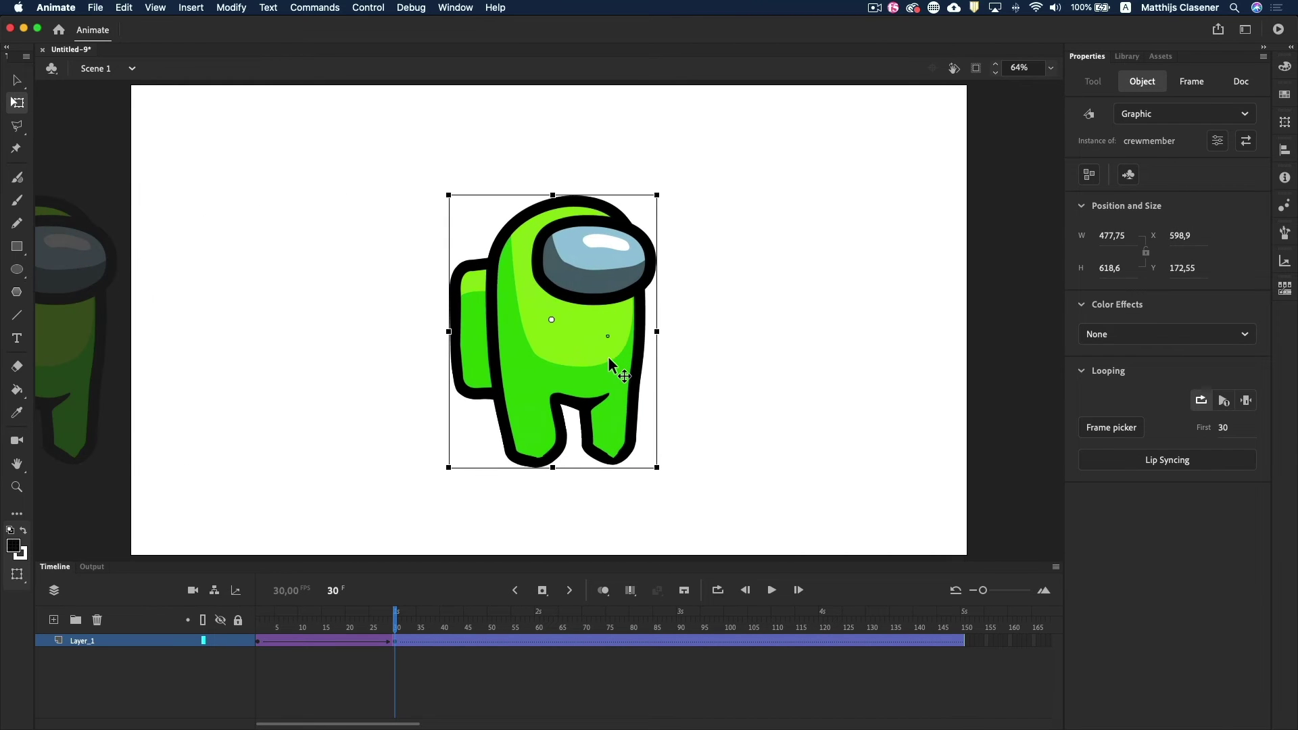
{"action": "left_click", "coordinate": [371, 621]}
{"action": "left_click_drag", "start_coordinate": [371, 621], "coordinate": [258, 621]}
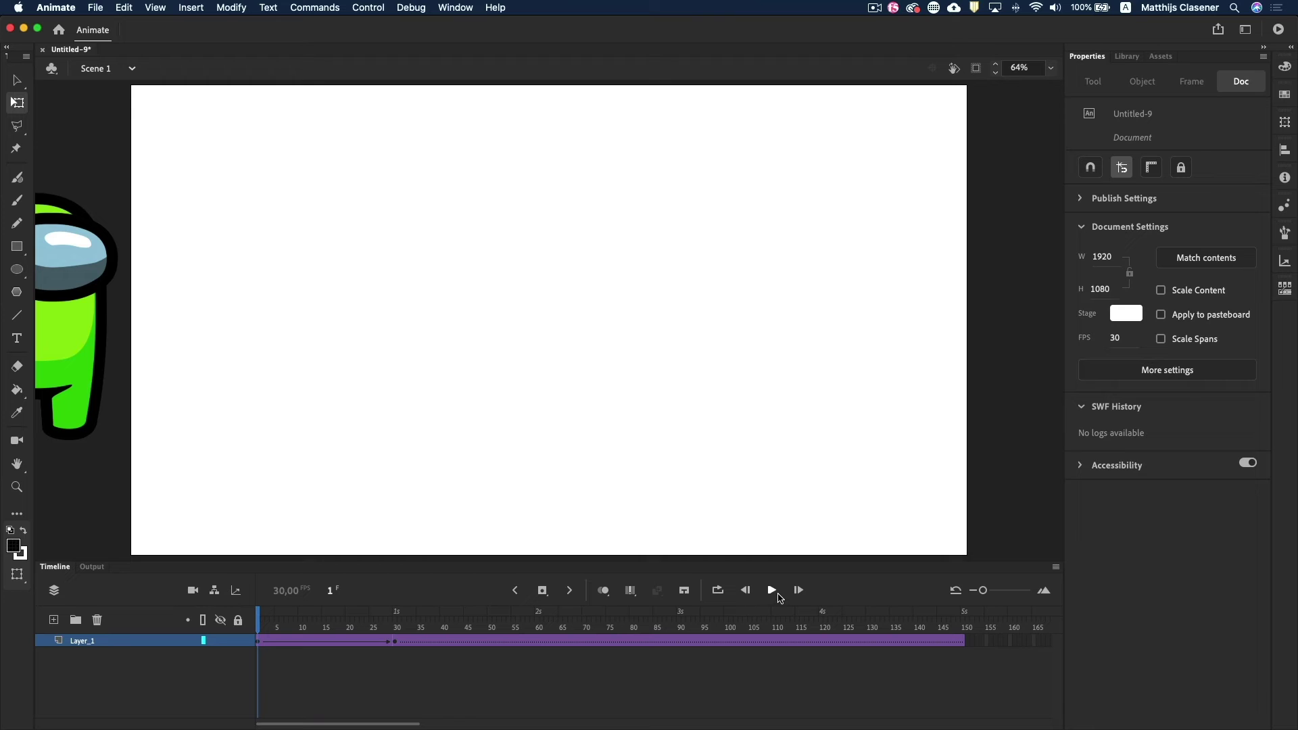
{"action": "left_click", "coordinate": [772, 590]}
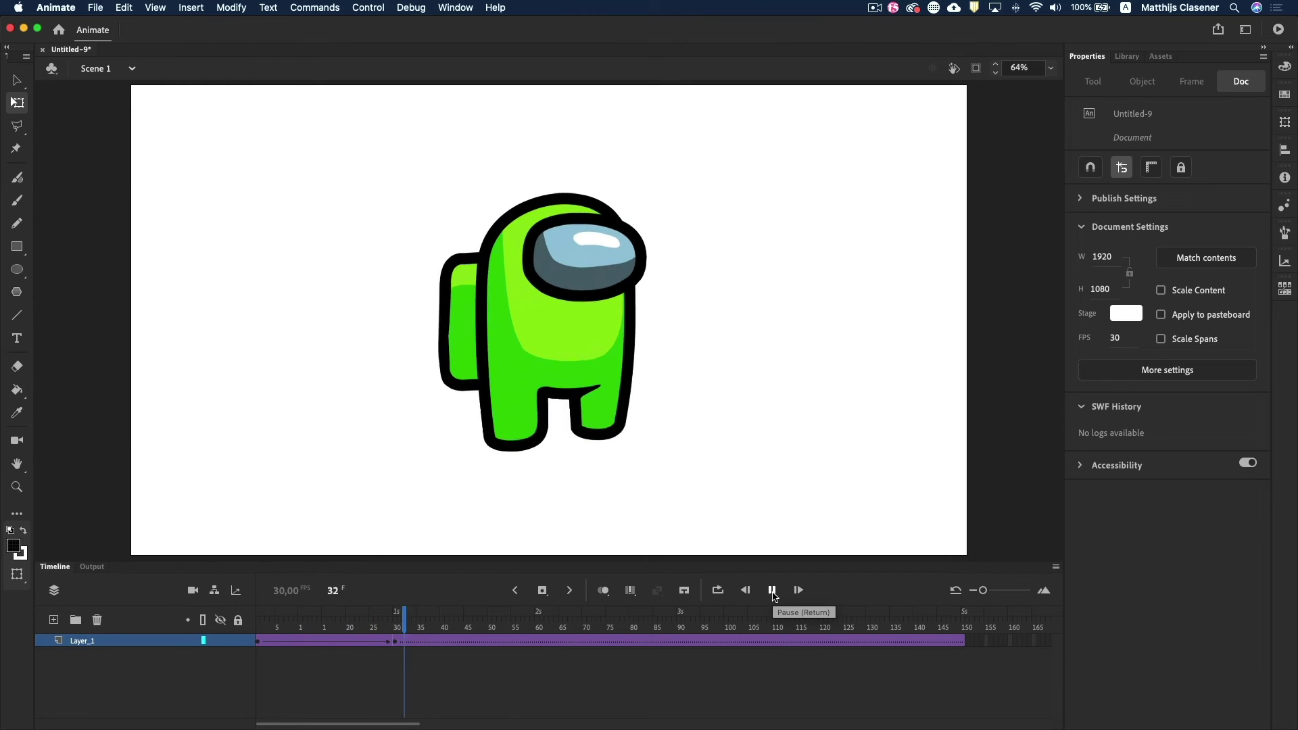
Set the frame-30 crewmate instance's Looping to Play single frame and check its First frame
{"action": "mouse_move", "coordinate": [397, 628]}
{"action": "left_mouse_down"}
{"action": "mouse_move", "coordinate": [476, 631]}
{"action": "mouse_move", "coordinate": [398, 692]}
{"action": "left_mouse_up"}
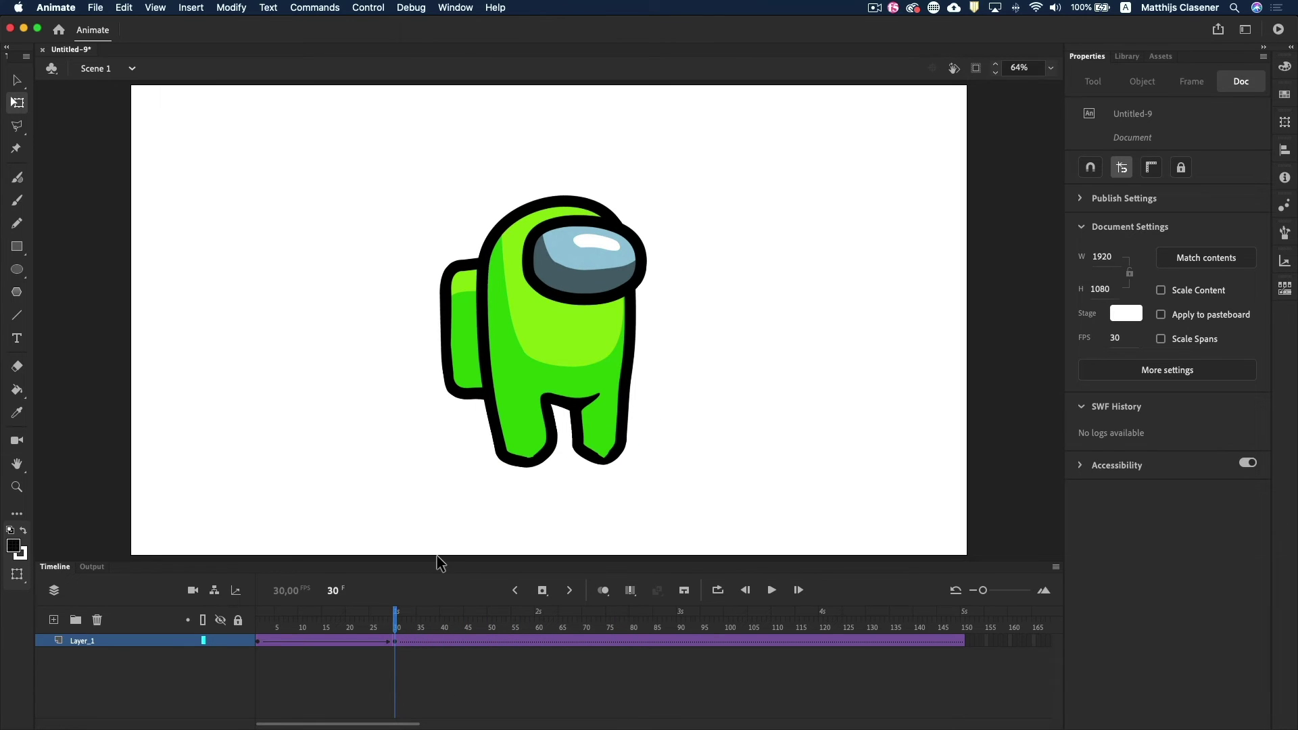
{"action": "left_click", "coordinate": [527, 429]}
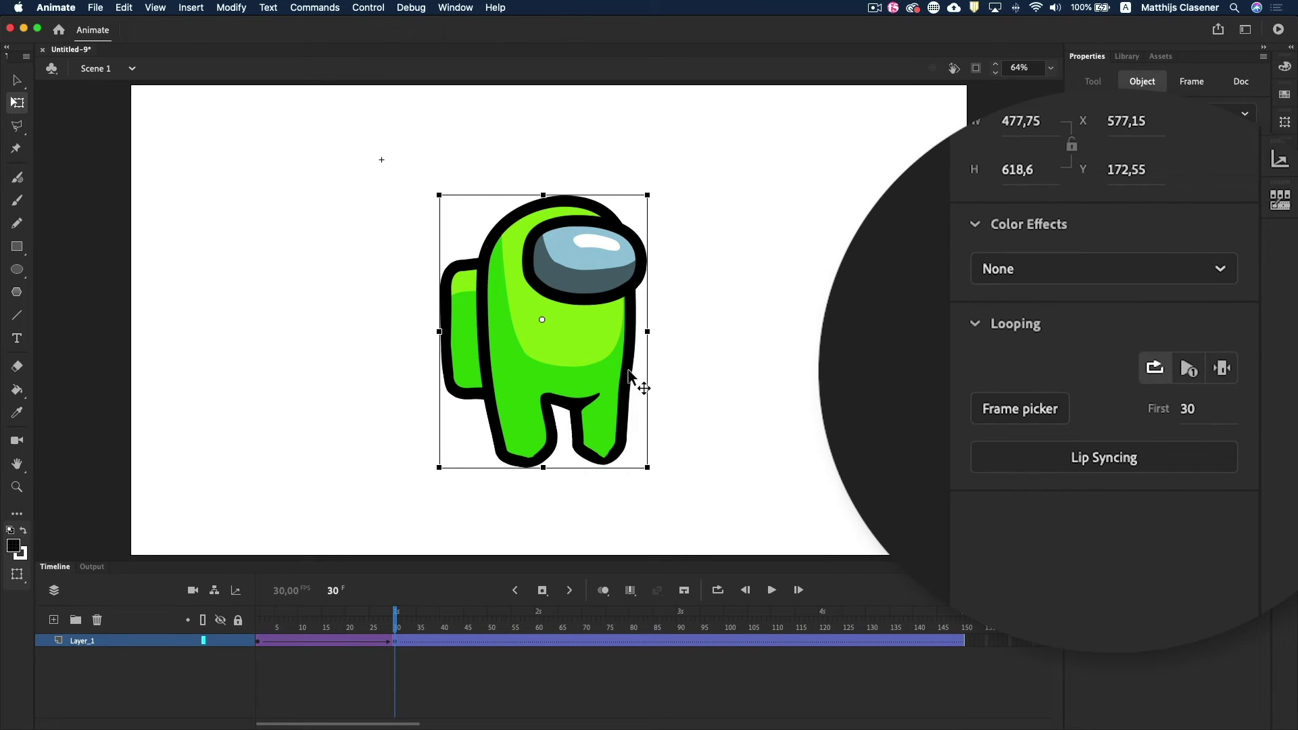
{"action": "left_click", "coordinate": [1228, 369]}
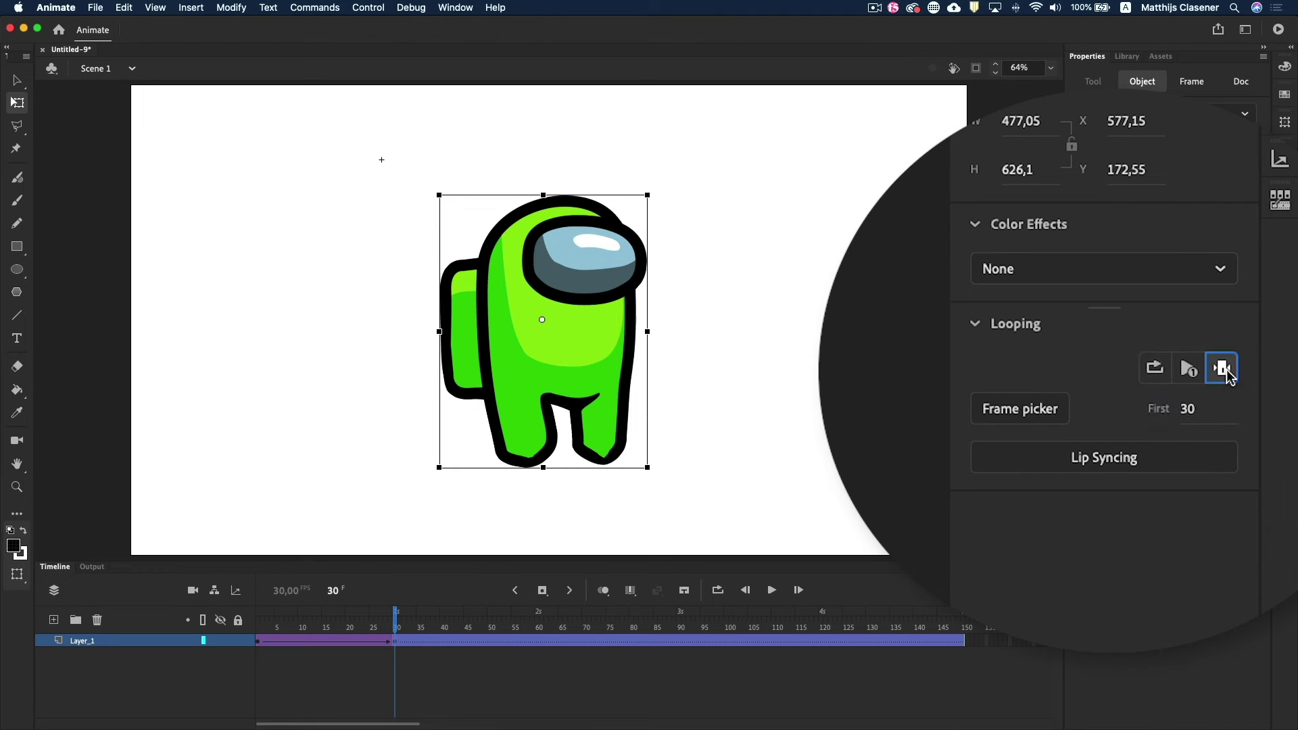
{"action": "left_click", "coordinate": [1190, 410]}
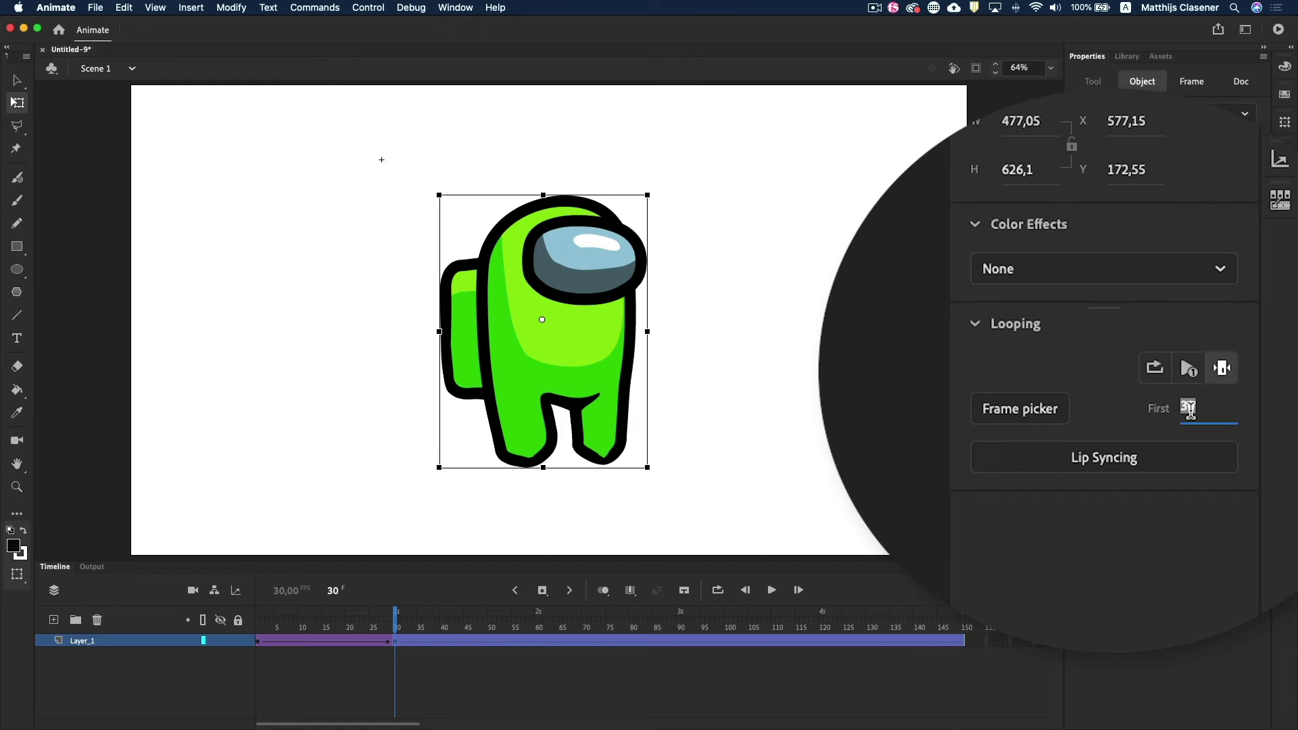
{"action": "mouse_move", "coordinate": [395, 629]}
{"action": "left_mouse_down"}
{"action": "mouse_move", "coordinate": [258, 633]}
{"action": "mouse_move", "coordinate": [397, 631]}
{"action": "left_mouse_up"}
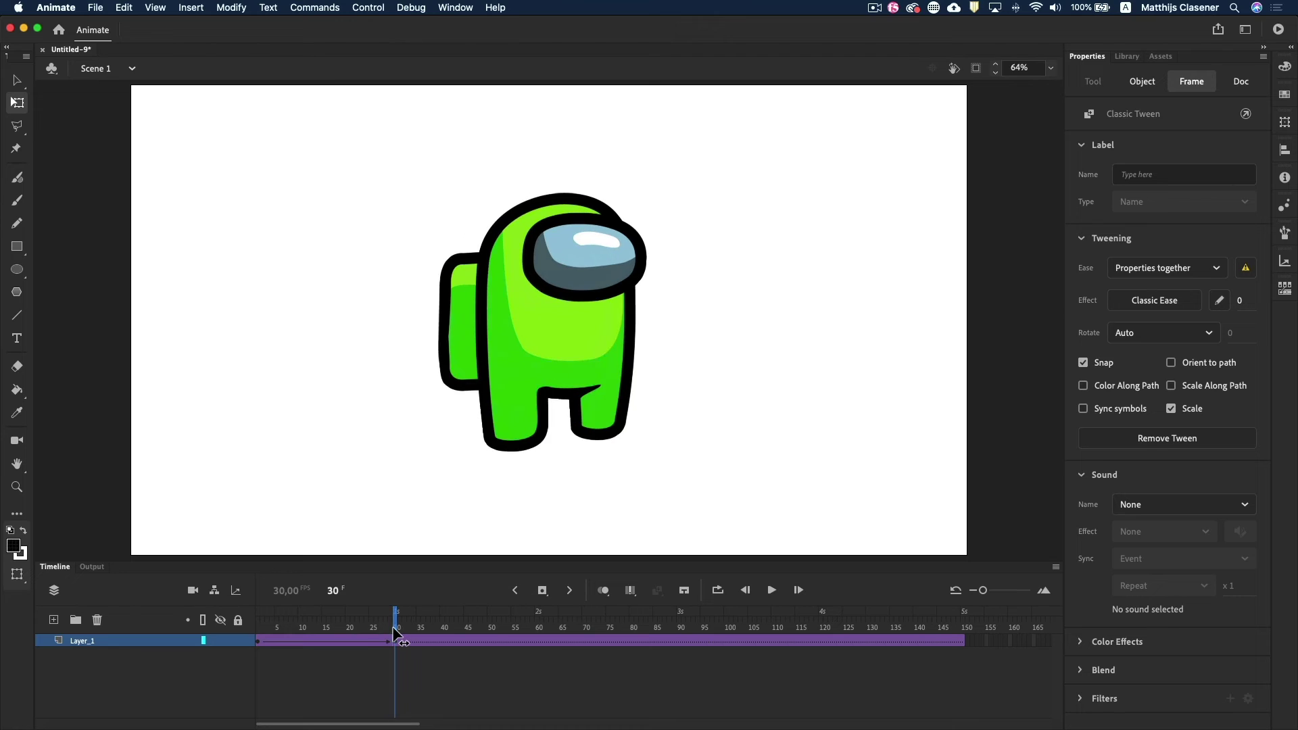
Insert a keyframe at frame 60 and flip the crewmate horizontally in the Transform panel
{"action": "left_click", "coordinate": [540, 642]}
{"action": "left_click", "coordinate": [542, 591]}
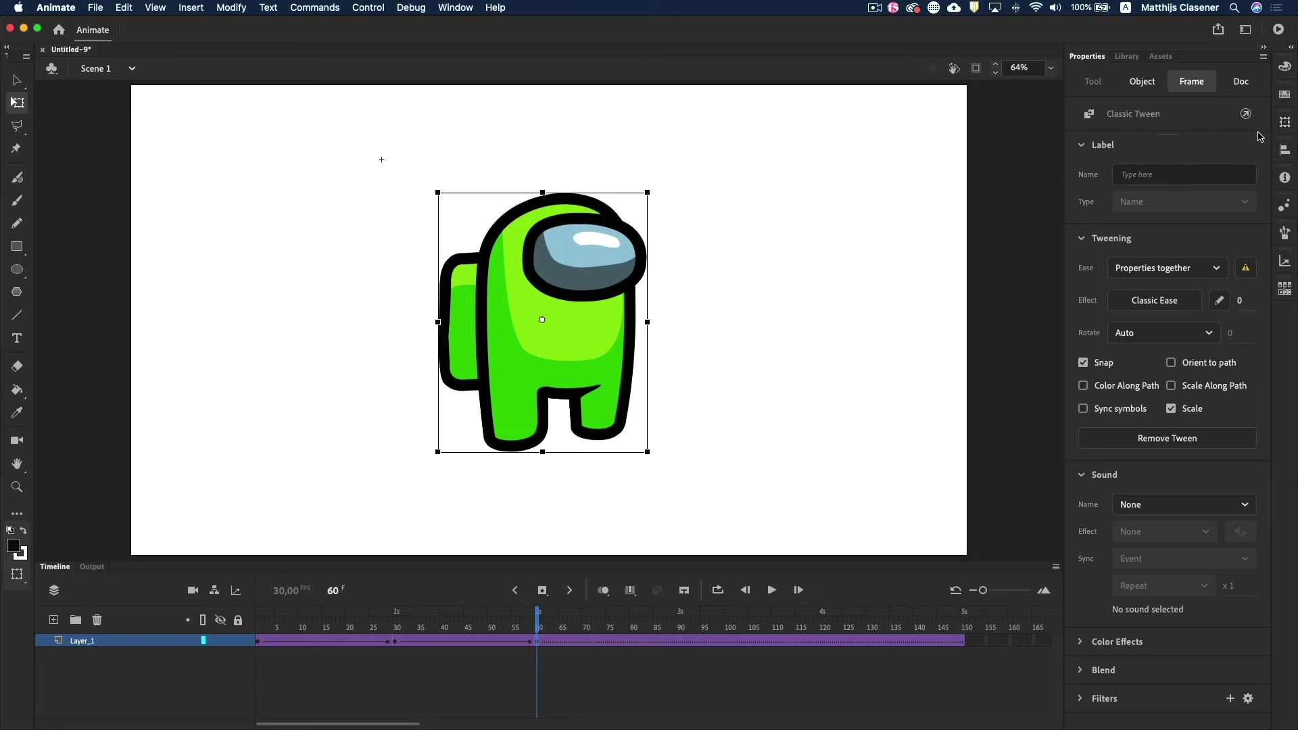
{"action": "left_click", "coordinate": [1287, 188]}
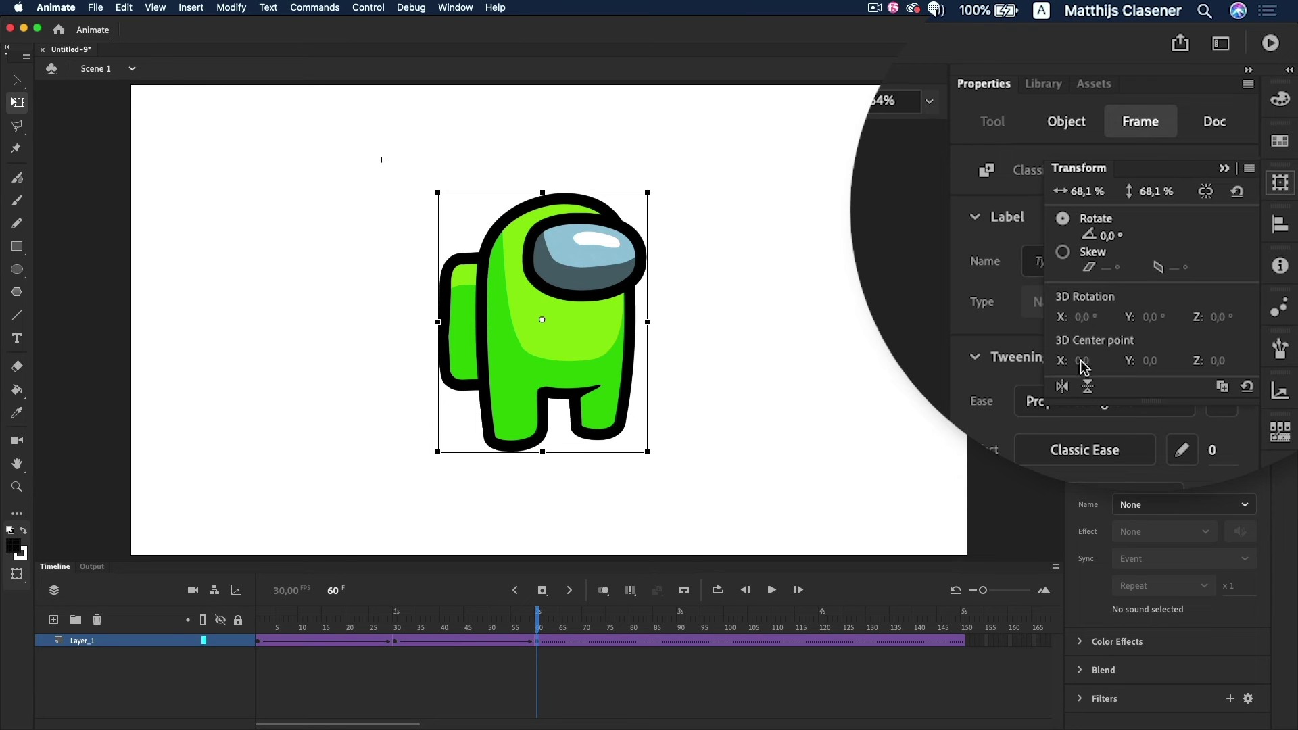
{"action": "left_click", "coordinate": [1063, 388]}
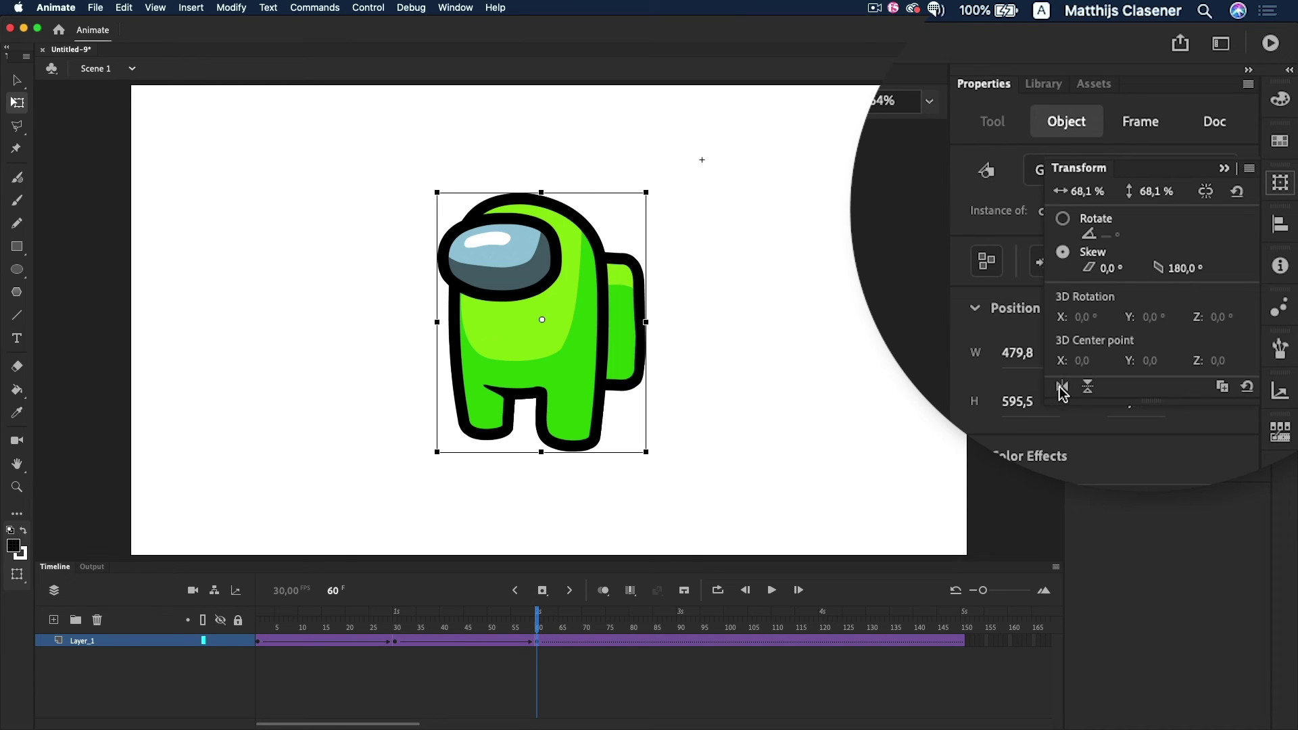
{"action": "left_click", "coordinate": [683, 643]}
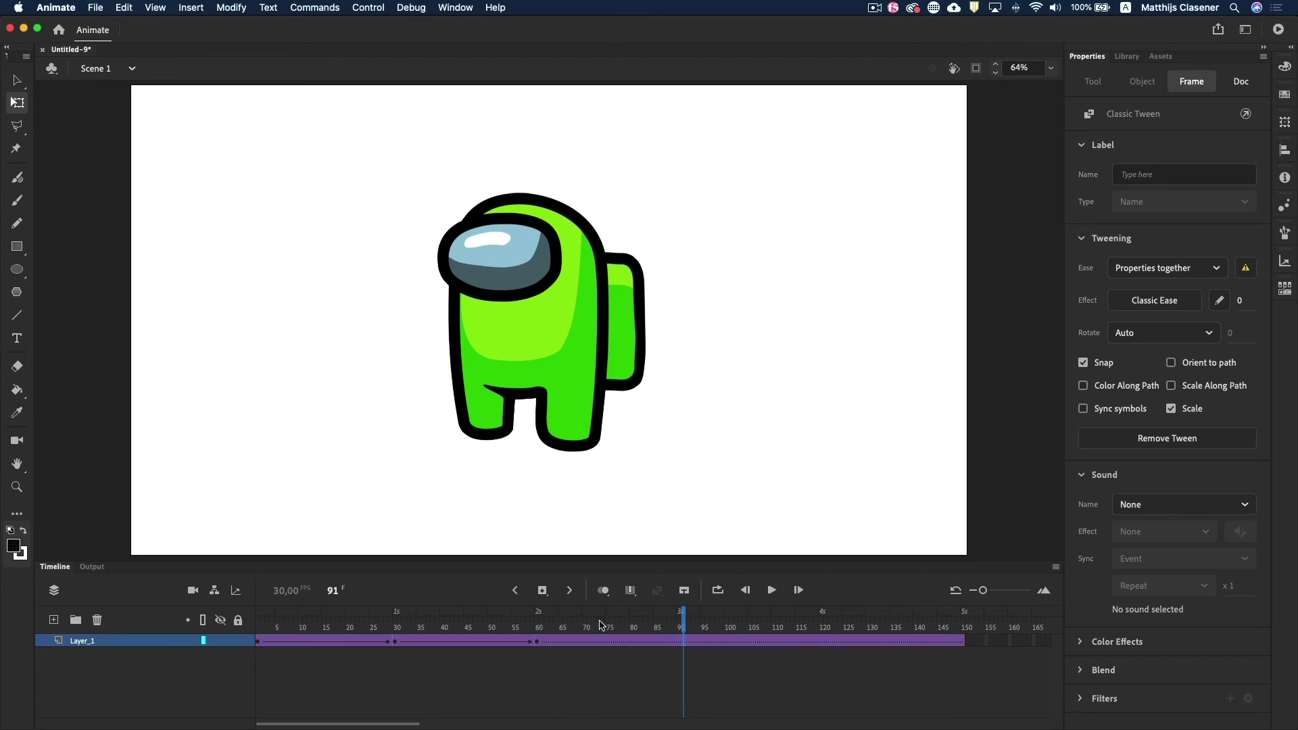
Keyframe frame 91 with the crewmate dragged off the stage's left edge, then scrub back
{"action": "left_click", "coordinate": [542, 590]}
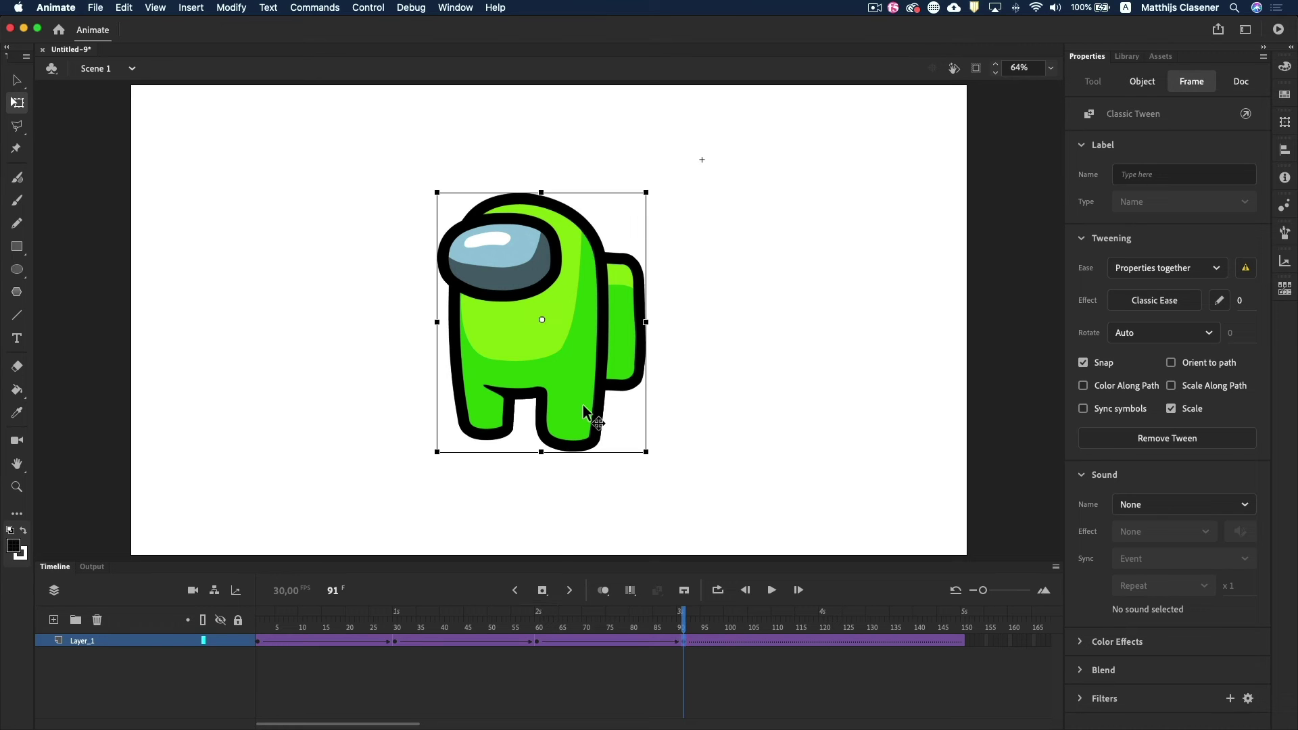
{"action": "left_click_drag", "start_coordinate": [586, 411], "coordinate": [54, 441]}
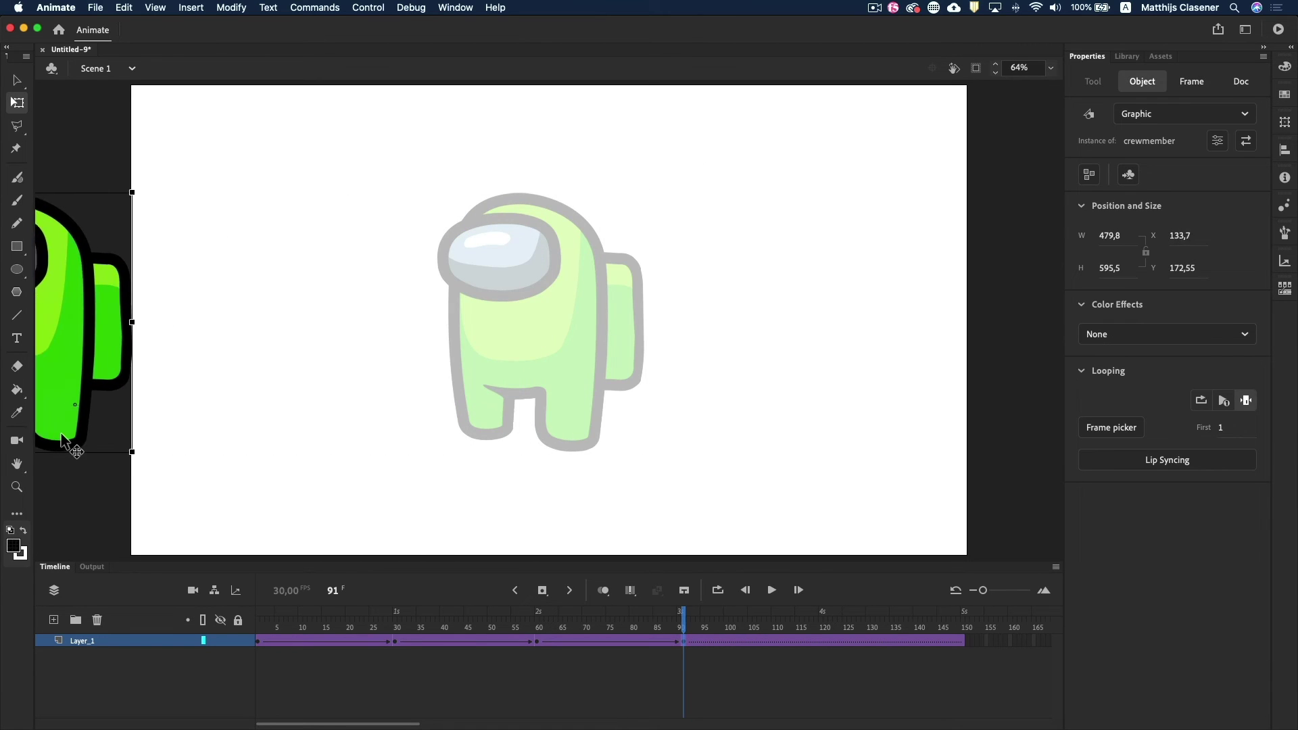
{"action": "mouse_move", "coordinate": [531, 626]}
{"action": "left_mouse_down"}
{"action": "mouse_move", "coordinate": [393, 629]}
{"action": "mouse_move", "coordinate": [541, 628]}
{"action": "mouse_move", "coordinate": [494, 629]}
{"action": "left_mouse_up"}
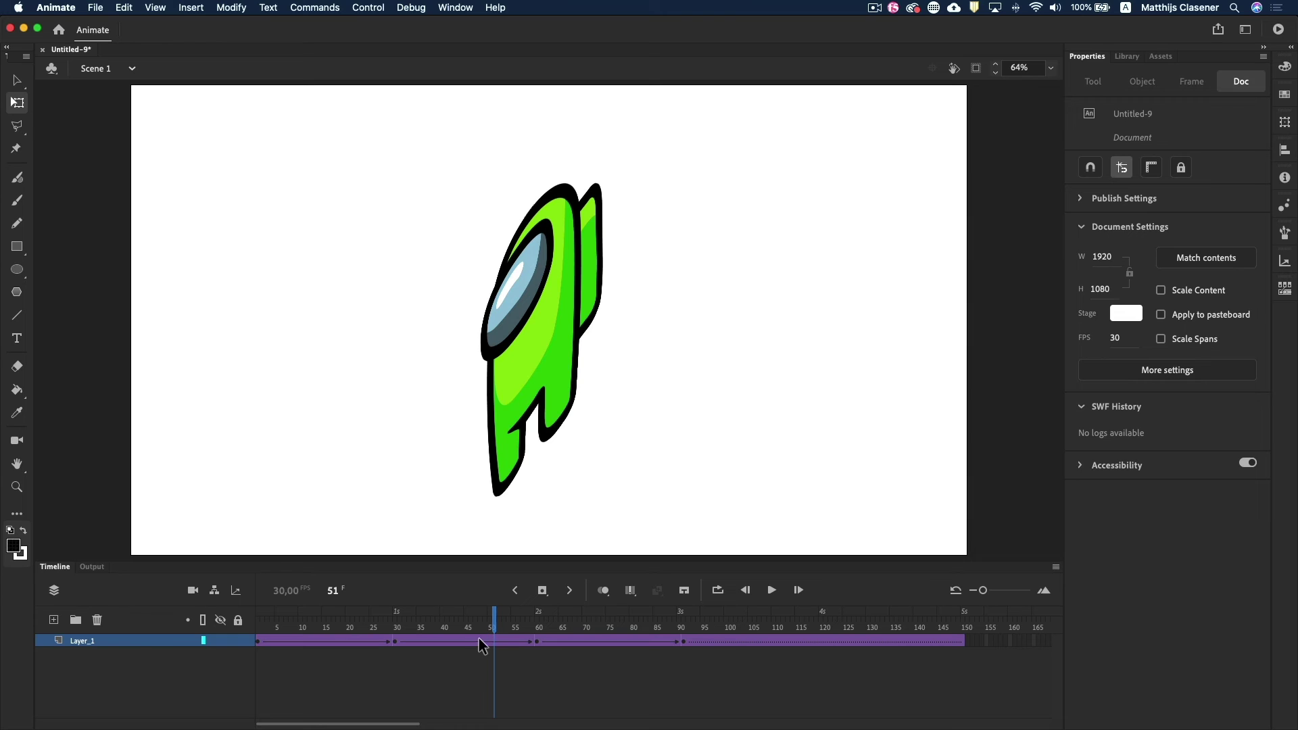
Remove the classic tween from the frame 30–60 span and scrub to confirm no tilt
{"action": "right_click", "coordinate": [474, 641]}
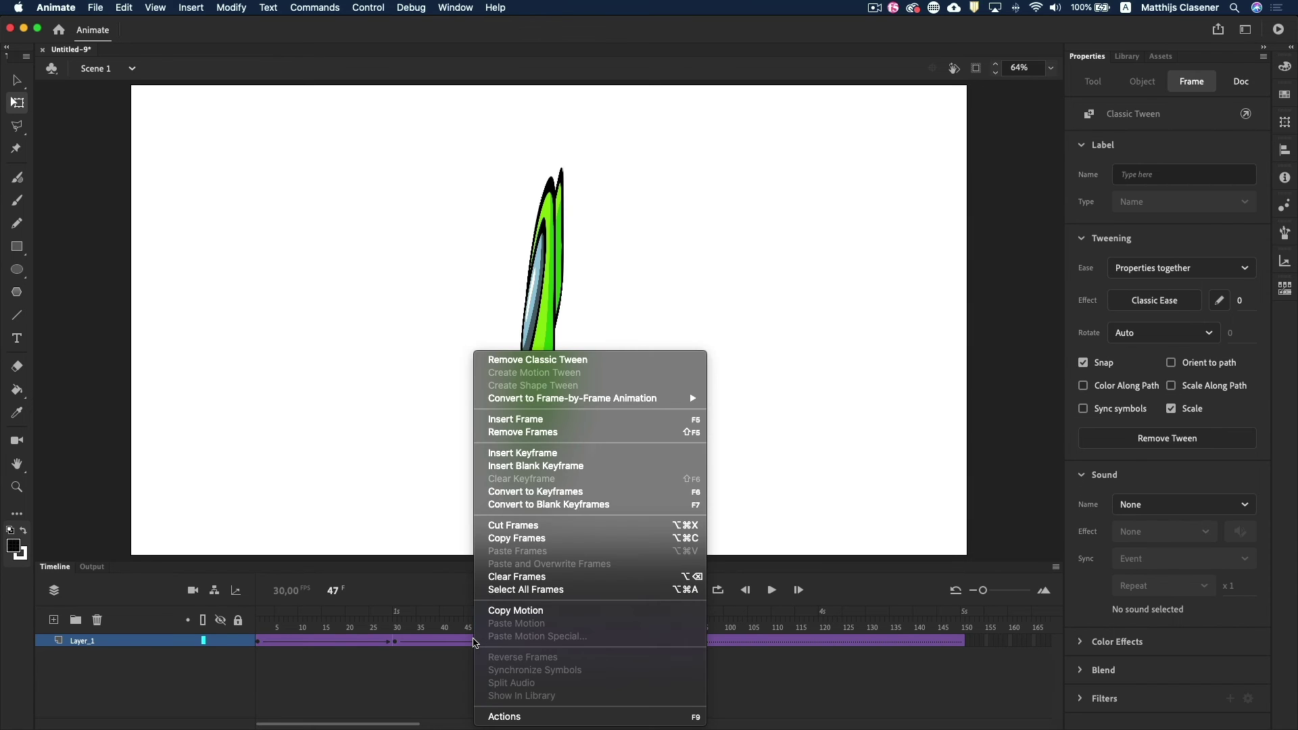
{"action": "left_click", "coordinate": [558, 362]}
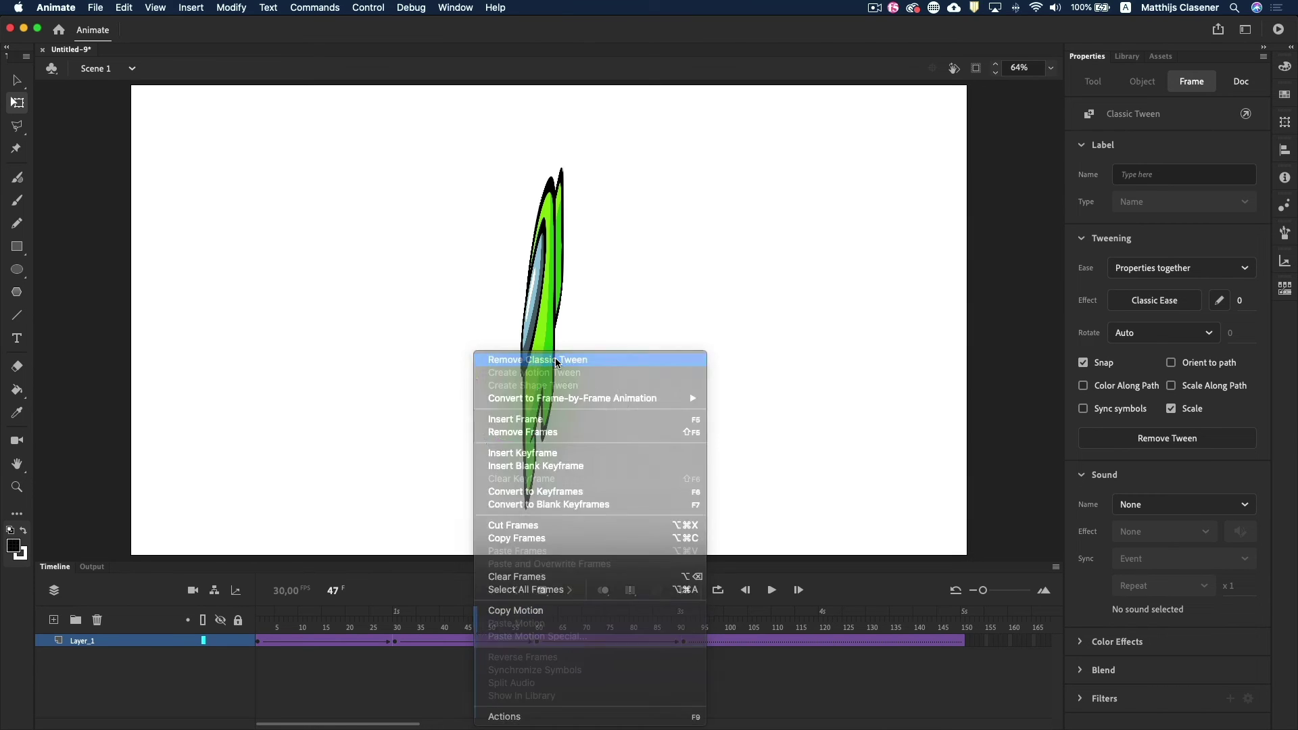
{"action": "mouse_move", "coordinate": [475, 619]}
{"action": "left_mouse_down"}
{"action": "mouse_move", "coordinate": [434, 619]}
{"action": "mouse_move", "coordinate": [690, 632]}
{"action": "mouse_move", "coordinate": [539, 649]}
{"action": "left_mouse_up"}
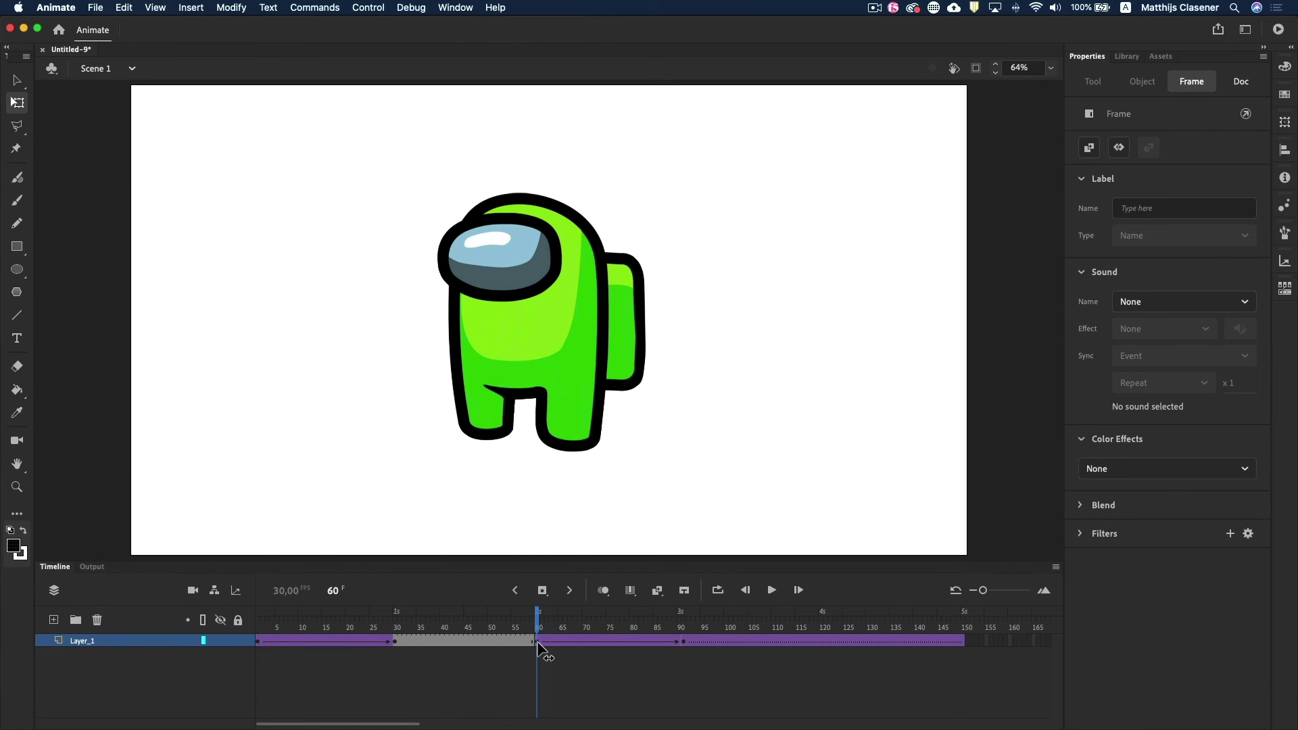
Set the frame-60 crewmate to Play graphic in loop and preview its walk off left
{"action": "left_click", "coordinate": [539, 645]}
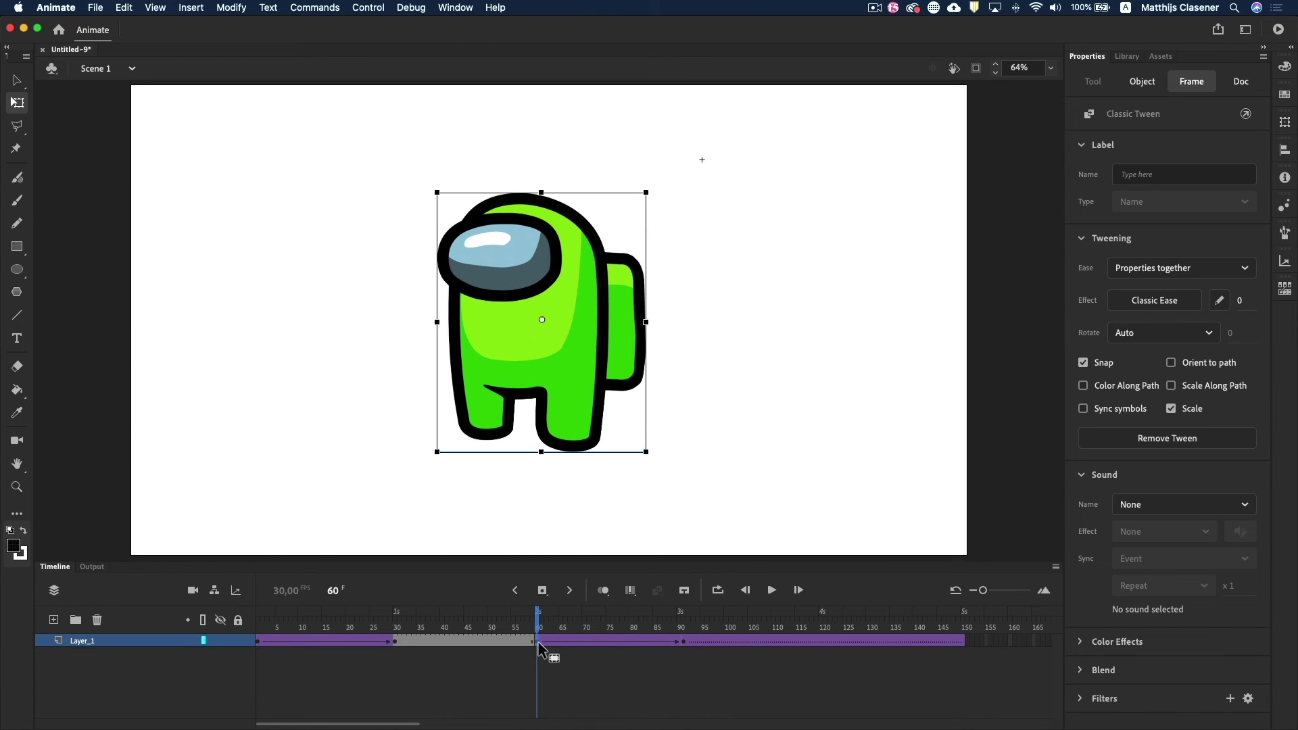
{"action": "left_click", "coordinate": [589, 376]}
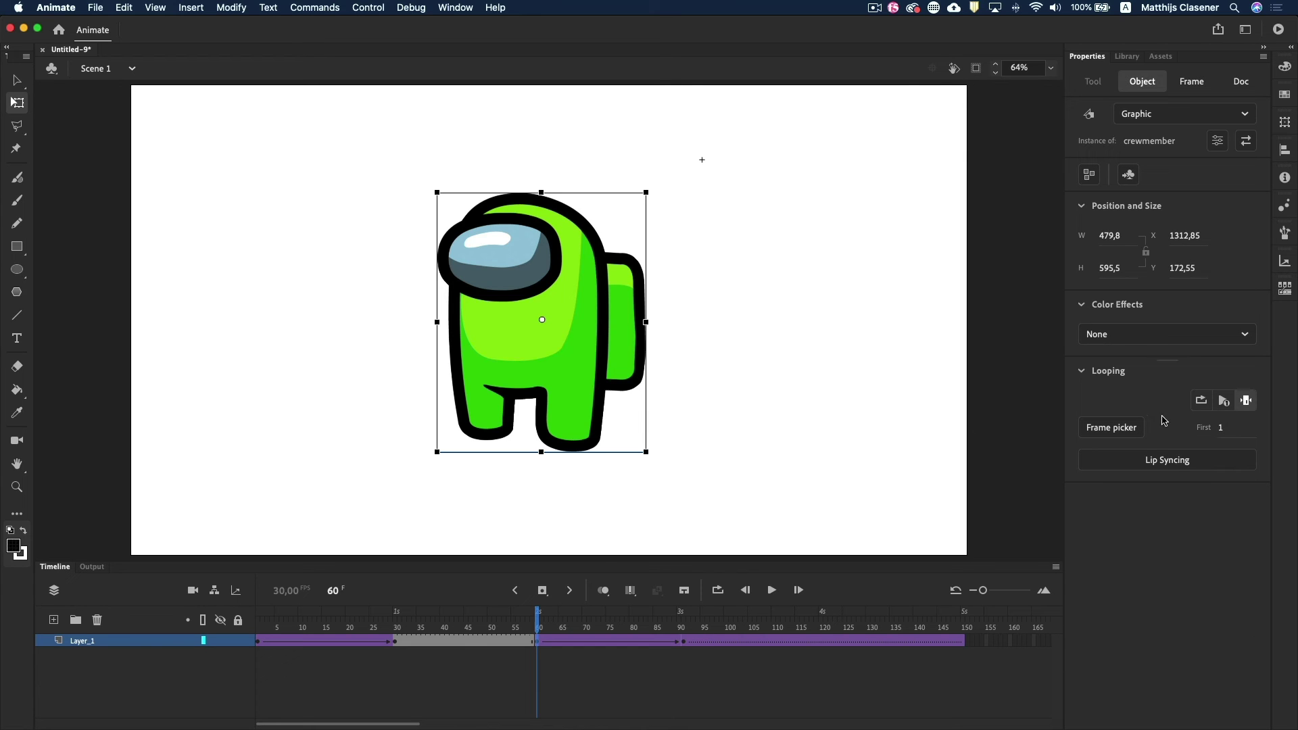
{"action": "left_click", "coordinate": [1204, 405]}
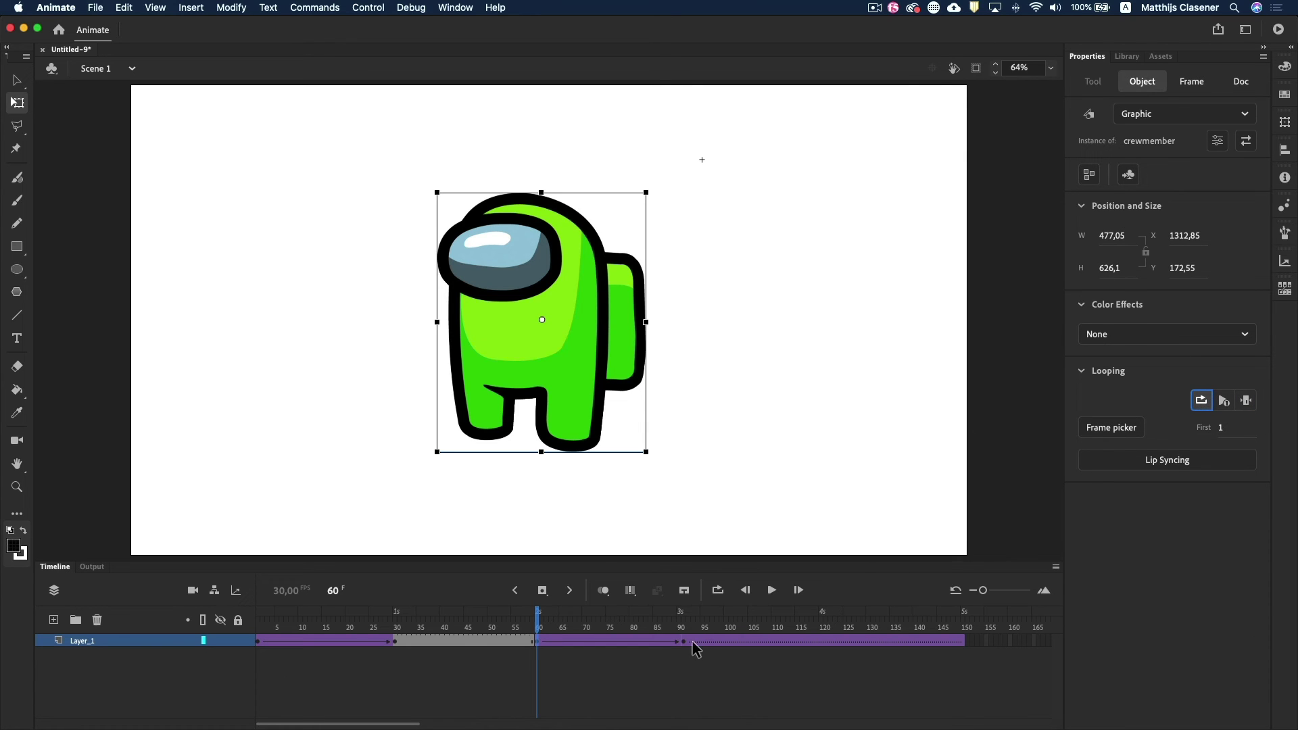
{"action": "left_click_drag", "start_coordinate": [542, 626], "coordinate": [680, 635]}
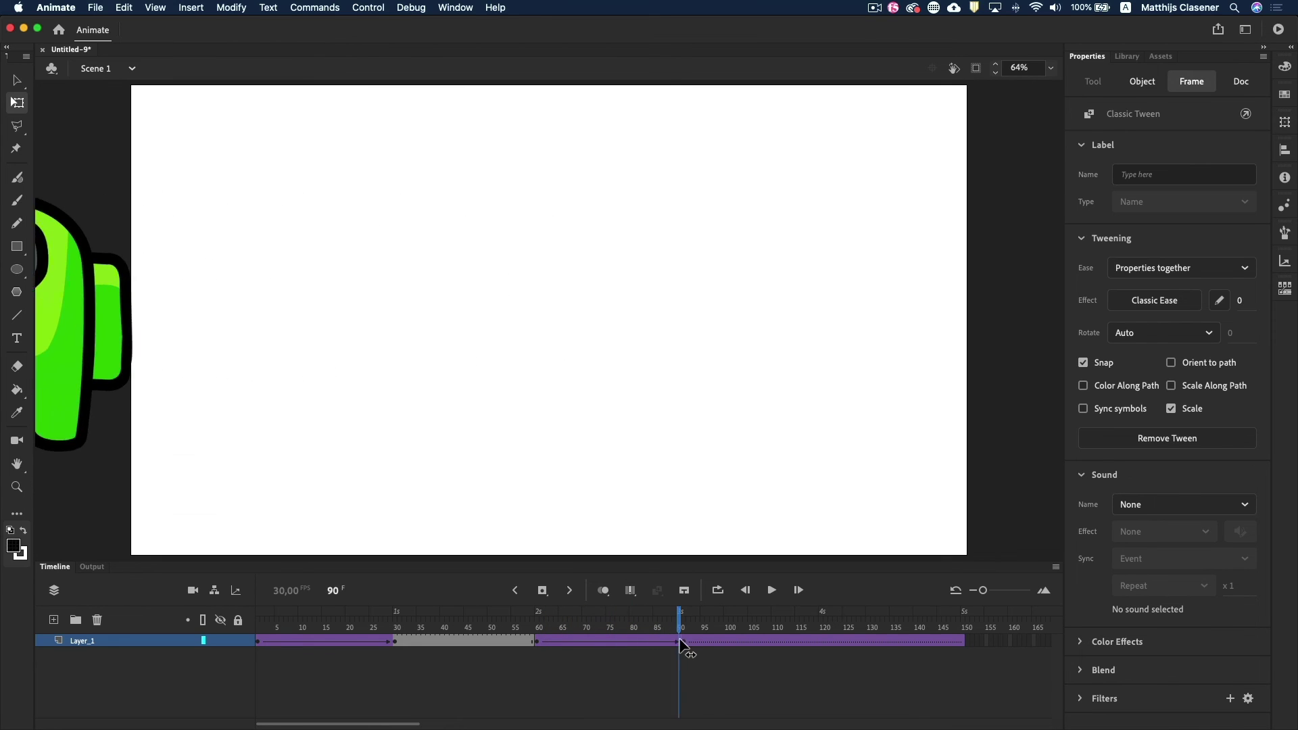
{"action": "left_click", "coordinate": [776, 594]}
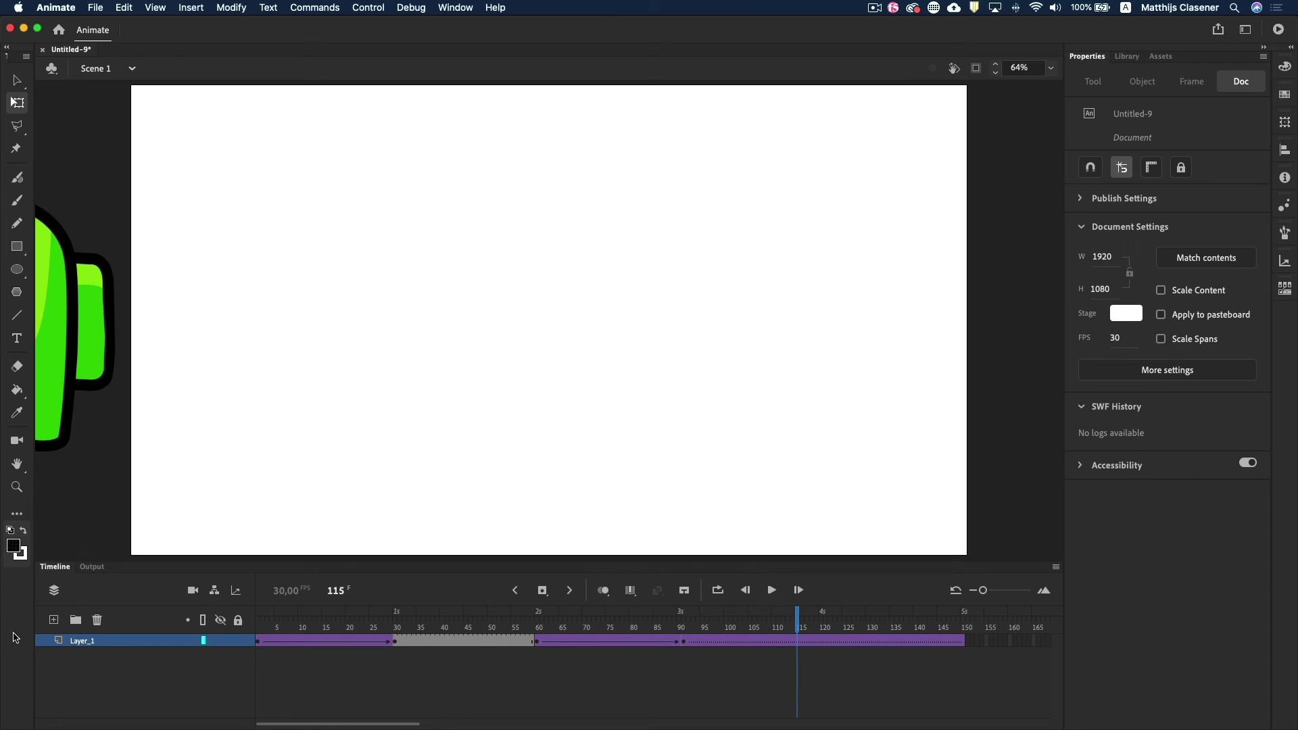
Add Layer_2 below Layer_1 to hold the grey wall and blue floor background
{"action": "left_click", "coordinate": [54, 622]}
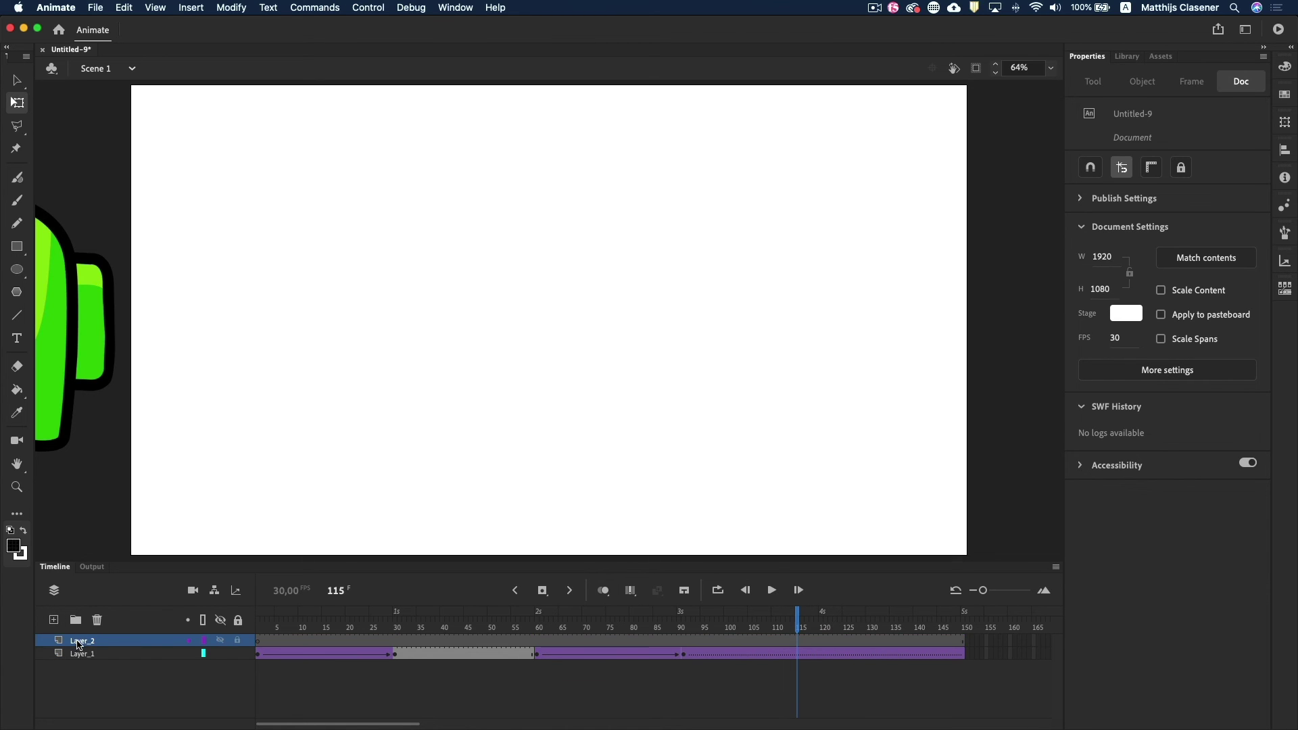
{"action": "left_click_drag", "start_coordinate": [79, 646], "coordinate": [82, 675]}
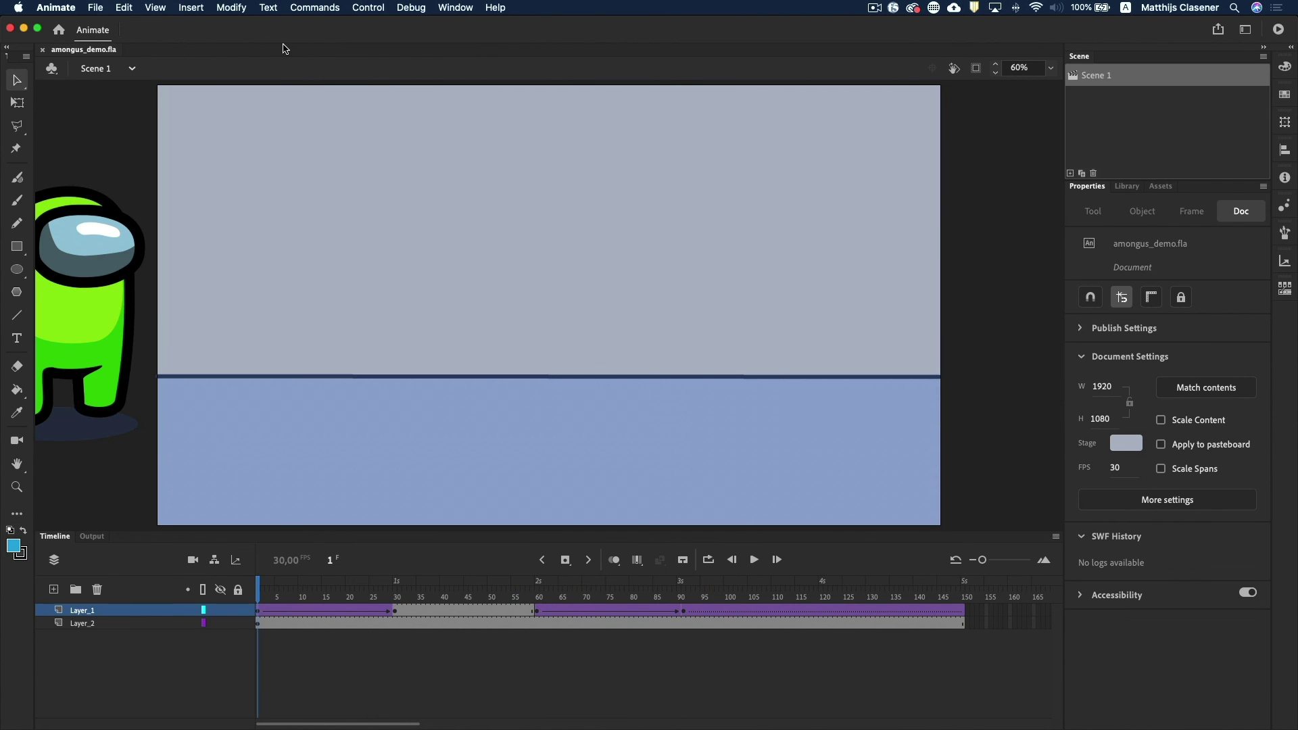
{"action": "left_click", "coordinate": [94, 8]}
{"action": "mouse_move", "coordinate": [111, 199]}
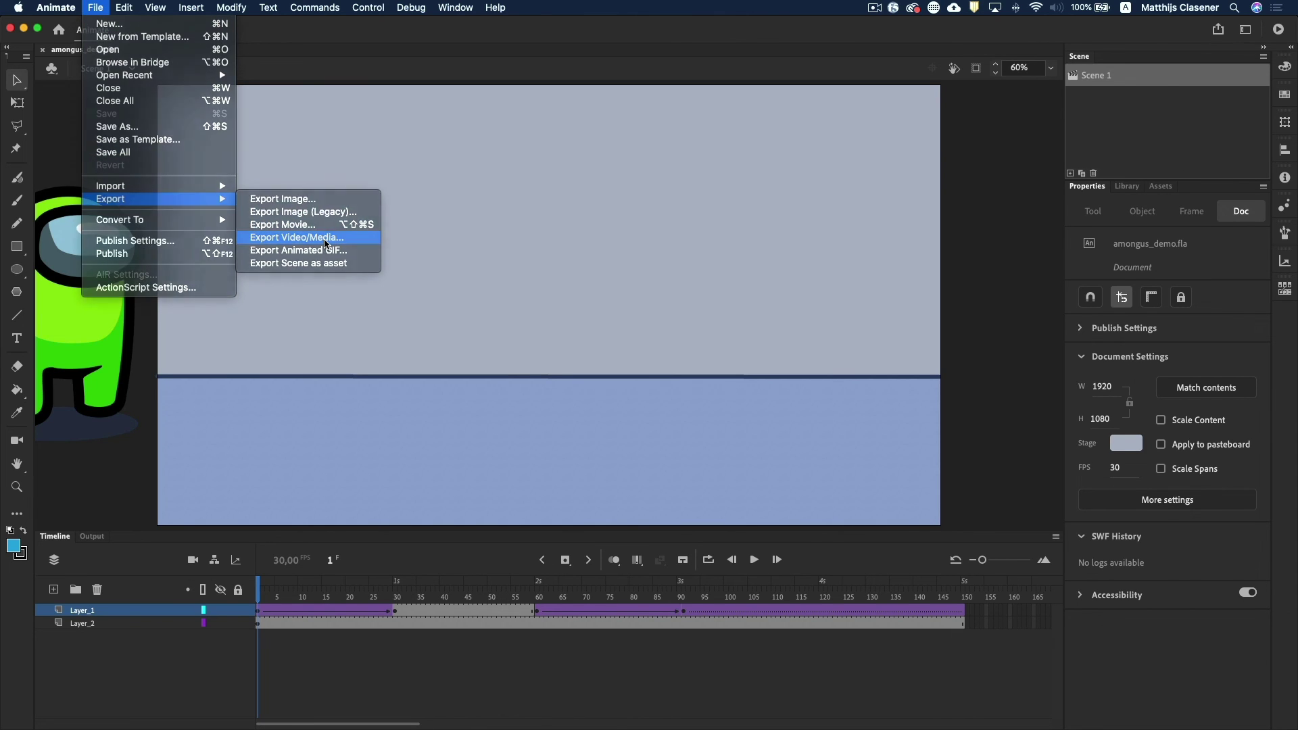
Configure the video export as H.264, High Quality 1080p HD, and choose its output folder
{"action": "left_click", "coordinate": [325, 237]}
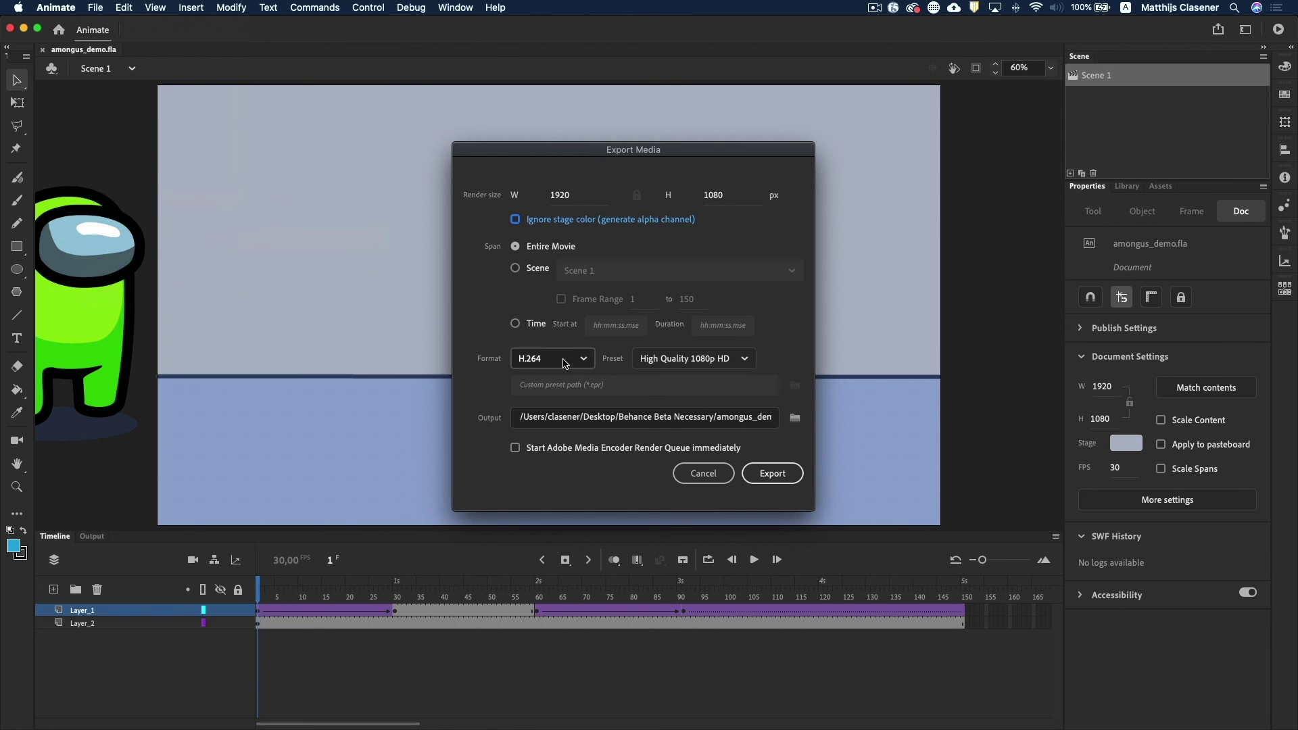
{"action": "left_click", "coordinate": [529, 364]}
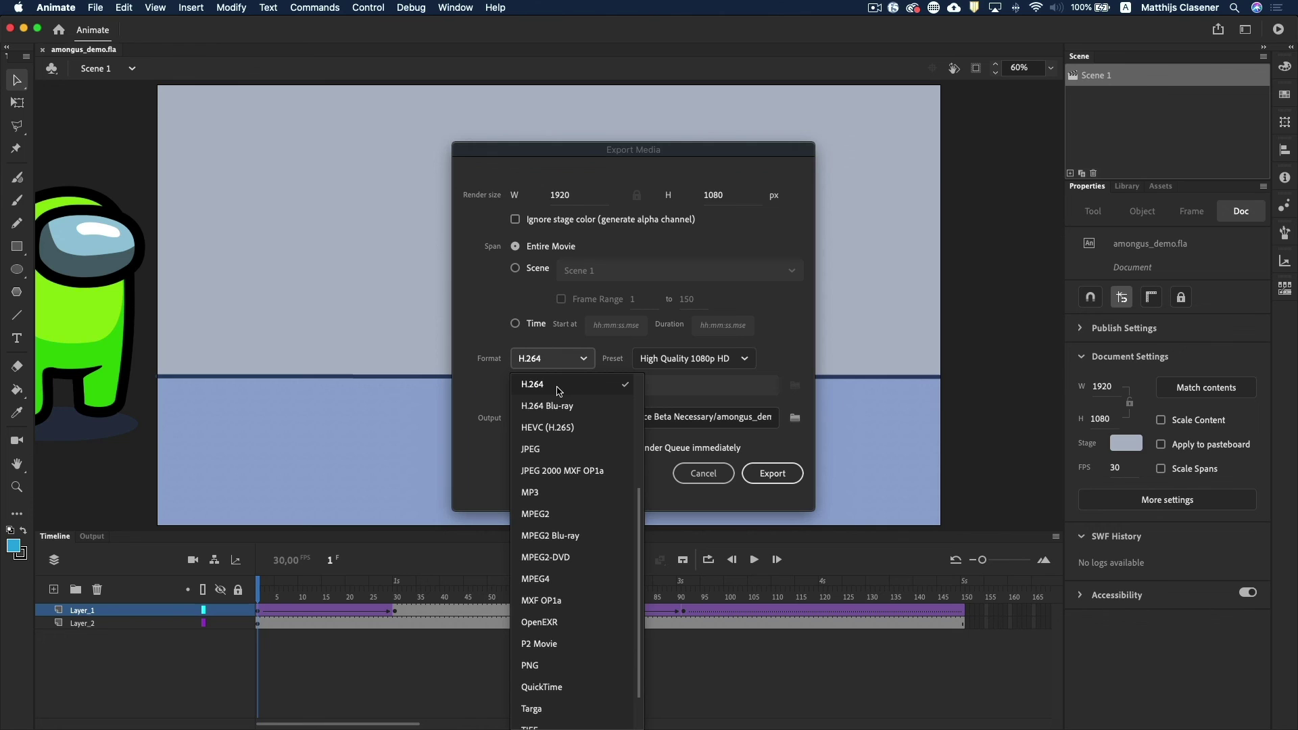
{"action": "left_click", "coordinate": [558, 391]}
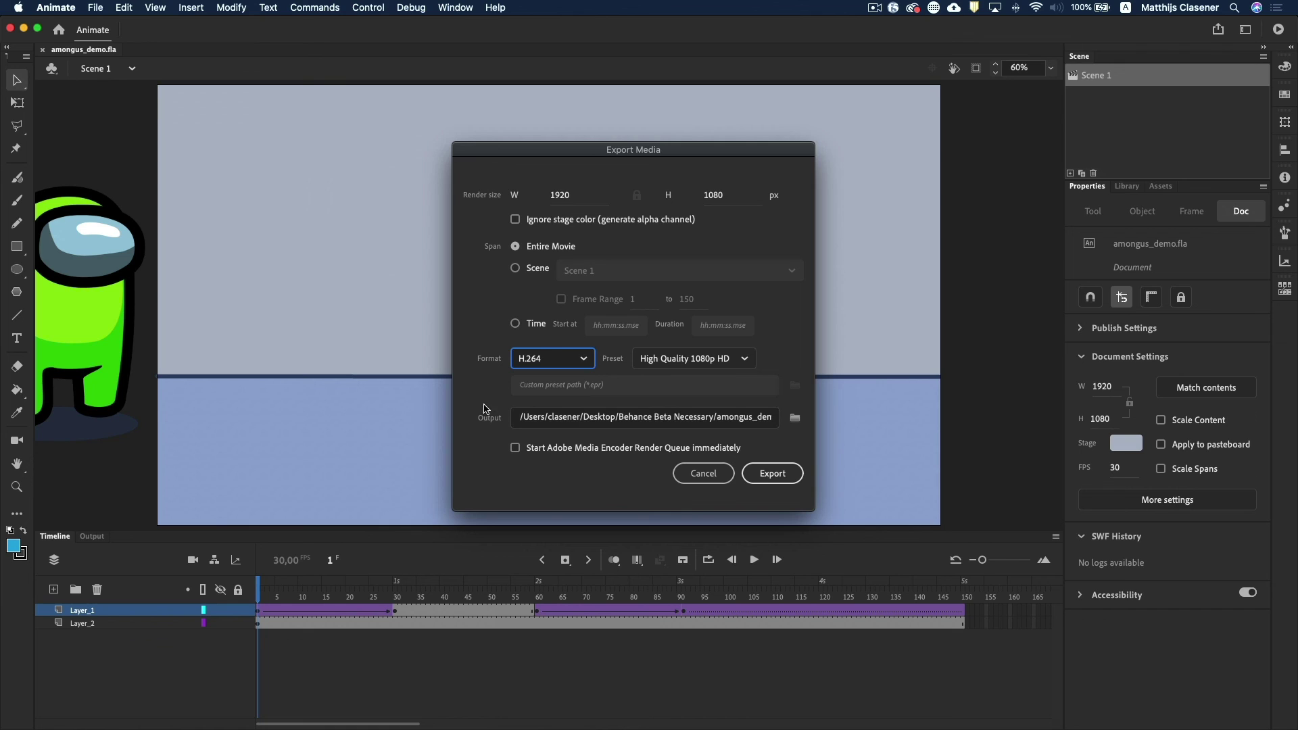
{"action": "left_click", "coordinate": [796, 423]}
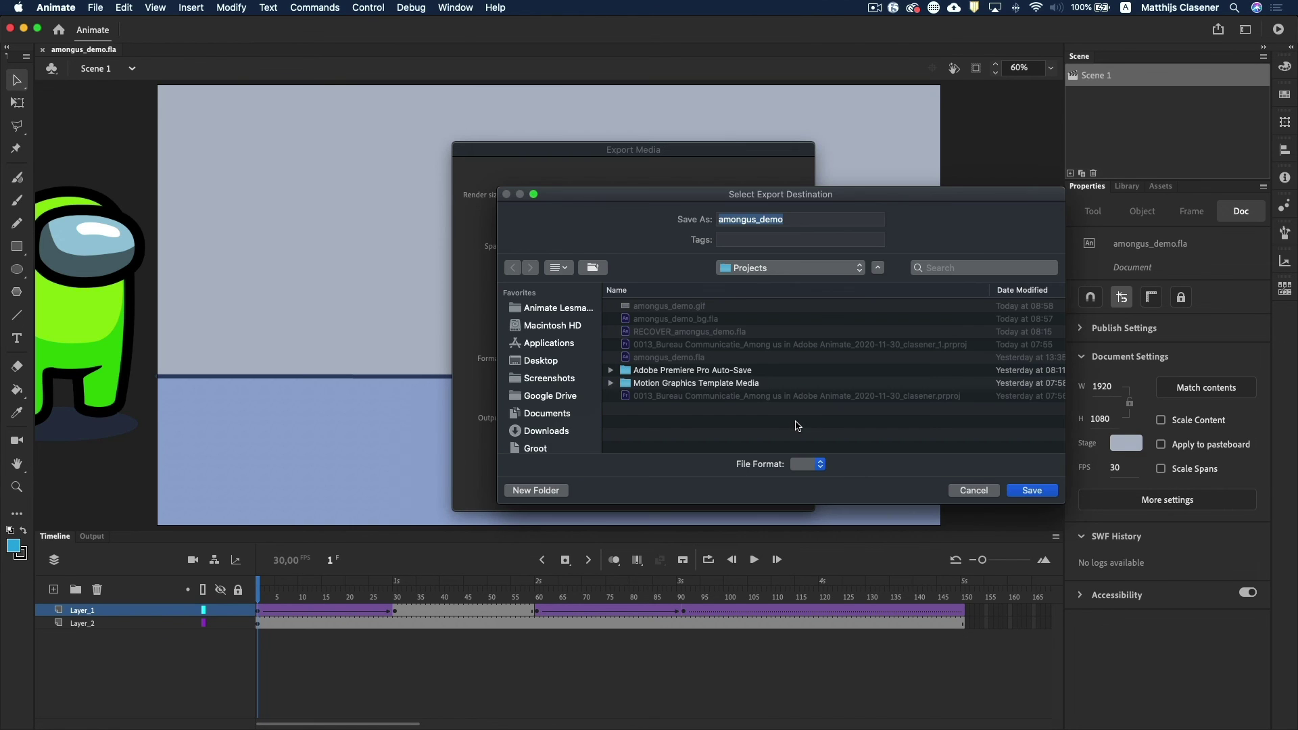
{"action": "left_click", "coordinate": [765, 271]}
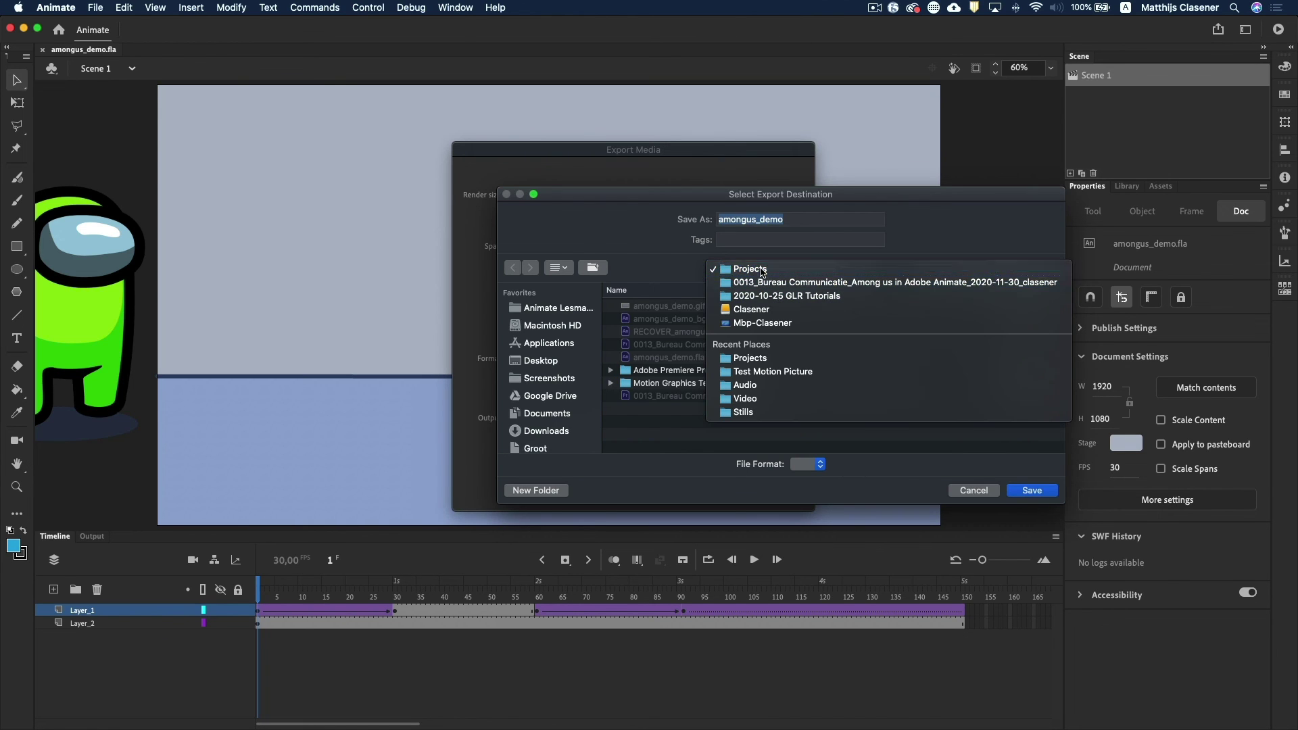
{"action": "left_click", "coordinate": [881, 355]}
{"action": "left_click", "coordinate": [1042, 494]}
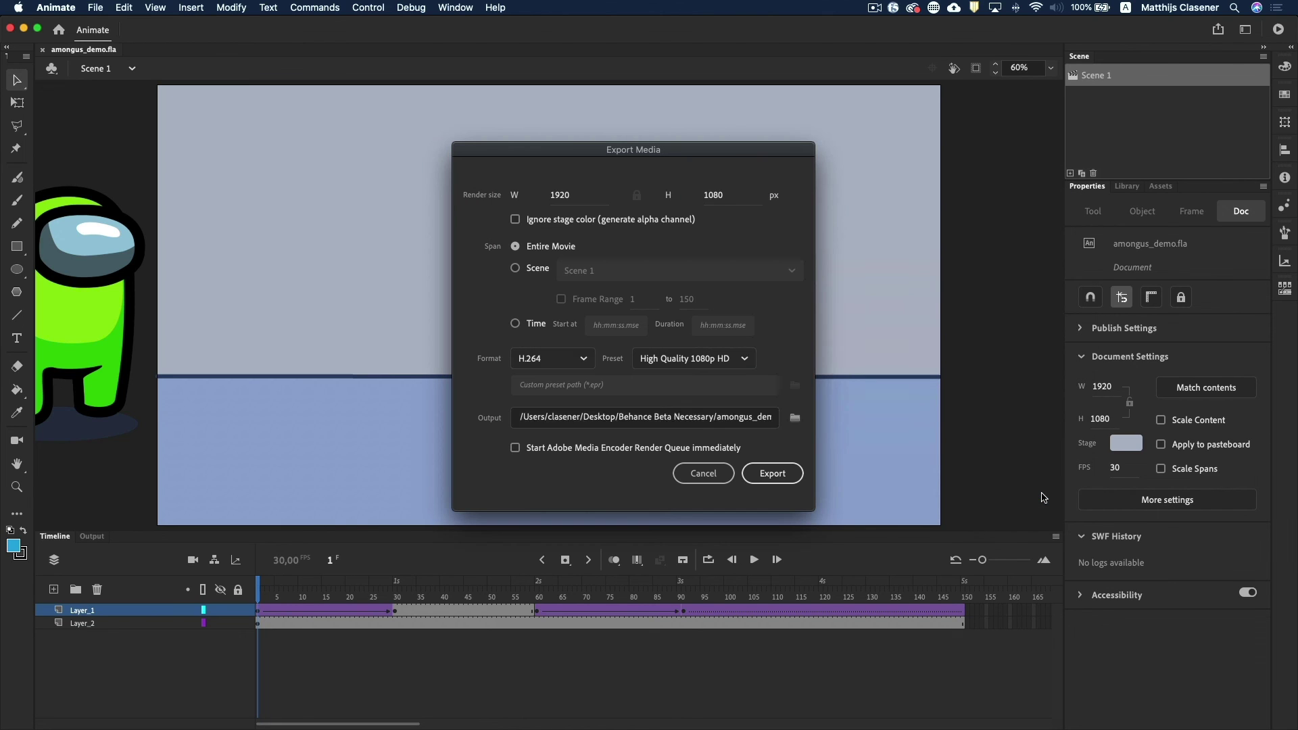
Send the export to Media Encoder as amongus_demo.mp4 and start the encoding queue
{"action": "left_click", "coordinate": [773, 473]}
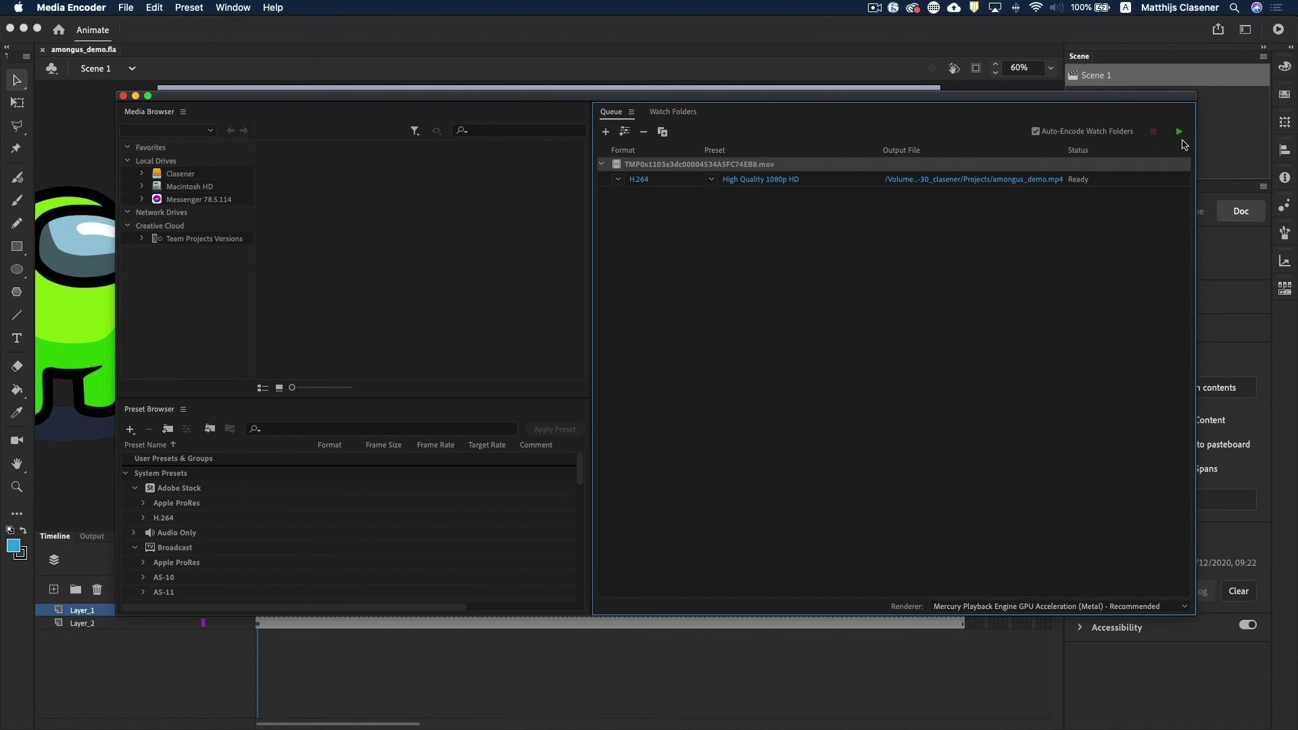
{"action": "left_click", "coordinate": [1181, 133]}
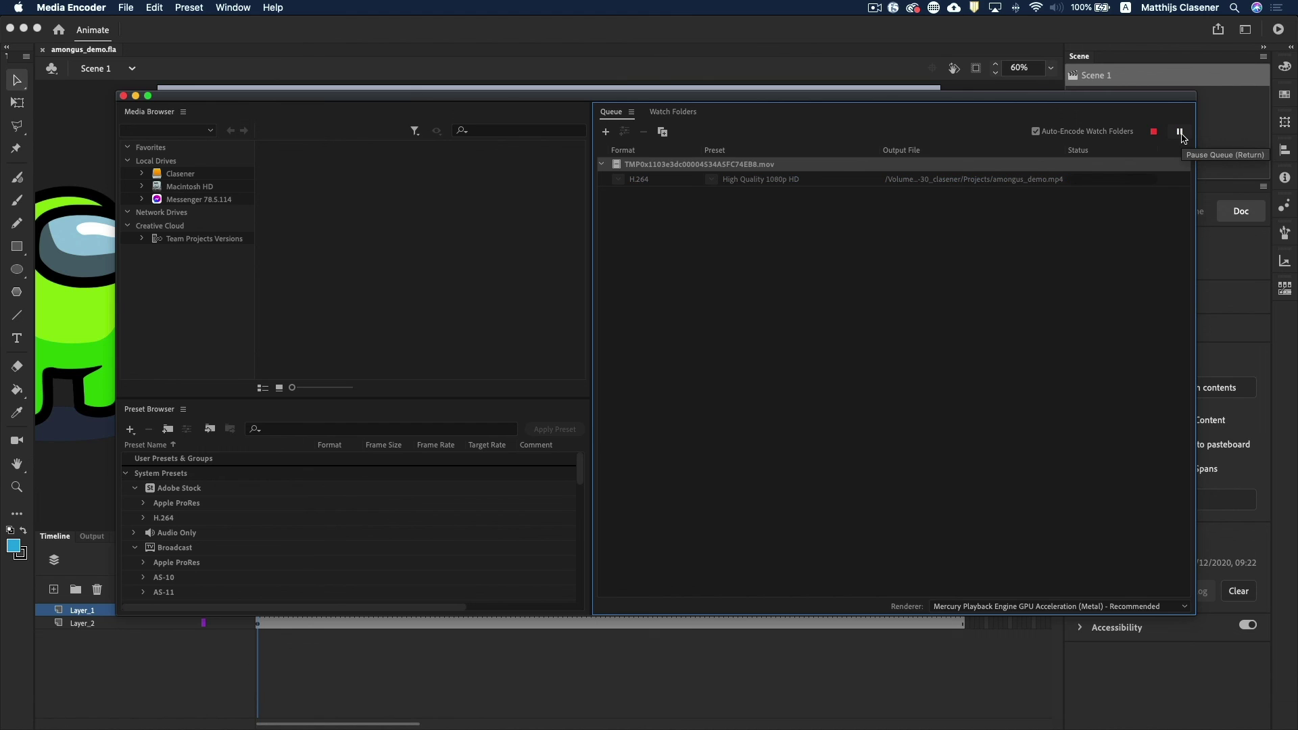